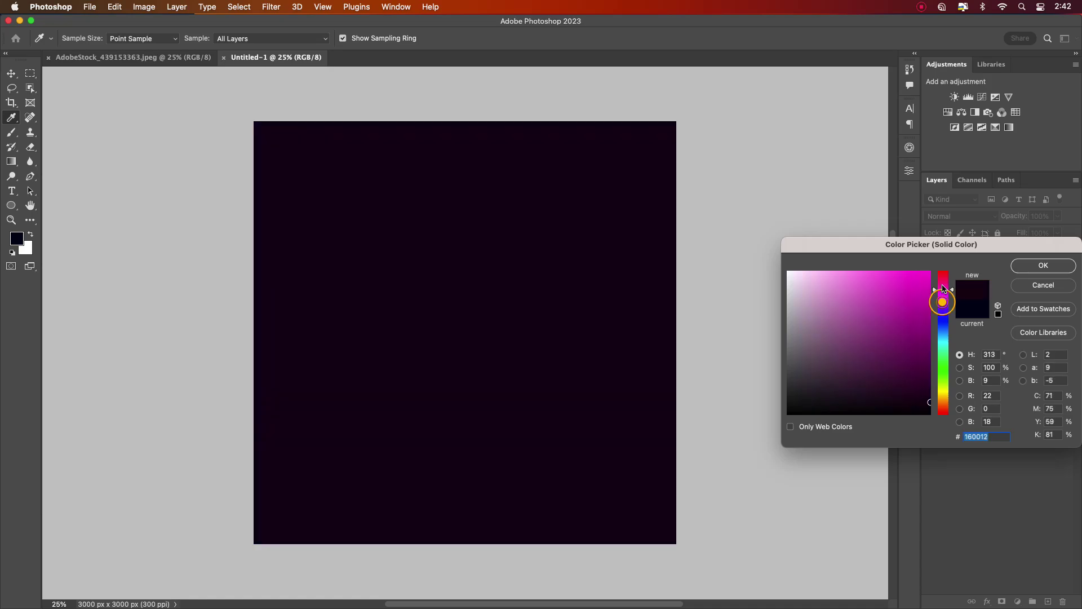
Set the solid colour fill to crimson #f1004f and add an empty layer above it
click(920, 288)
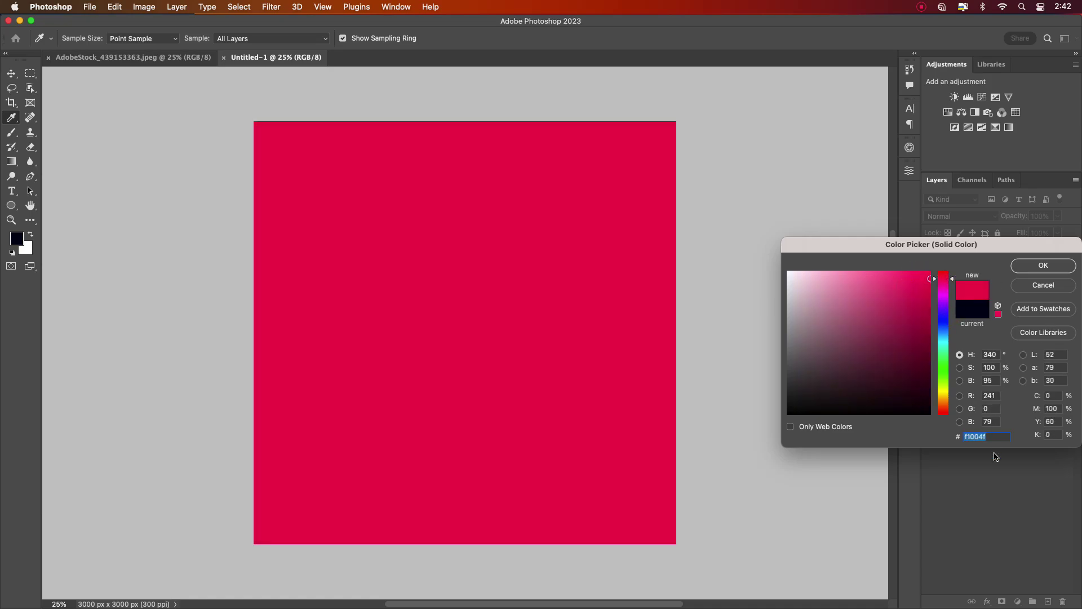
click(1048, 270)
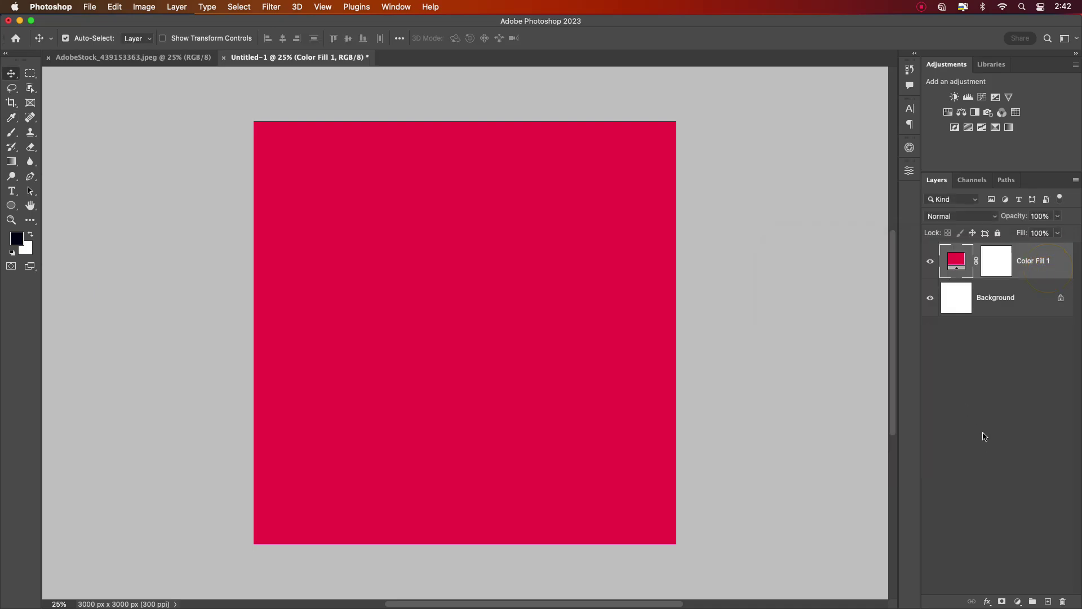
click(1047, 602)
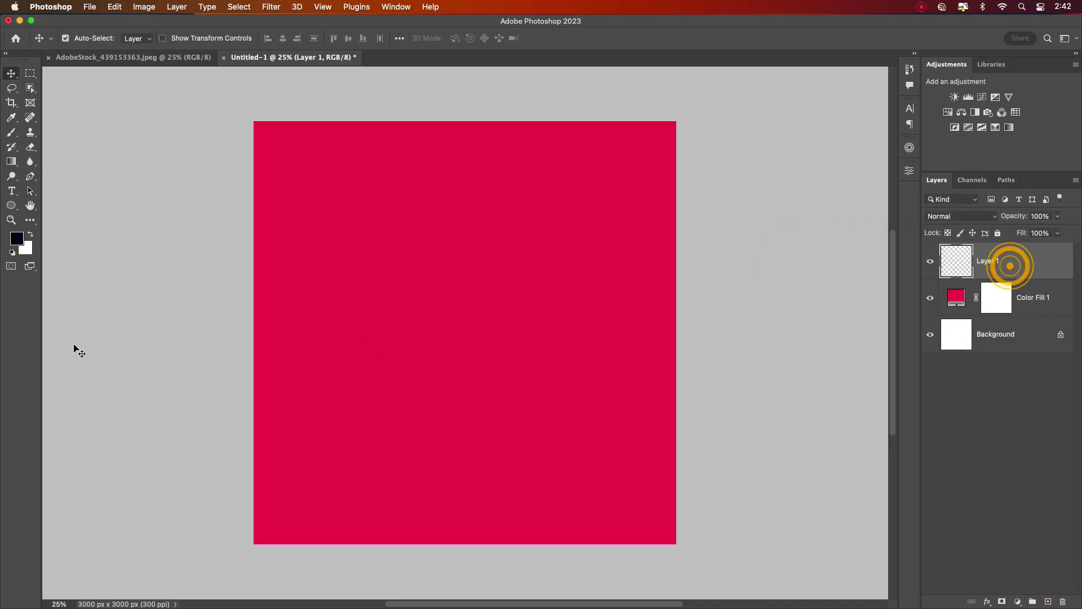
Change the foreground colour to purple, hex a600c9
click(16, 238)
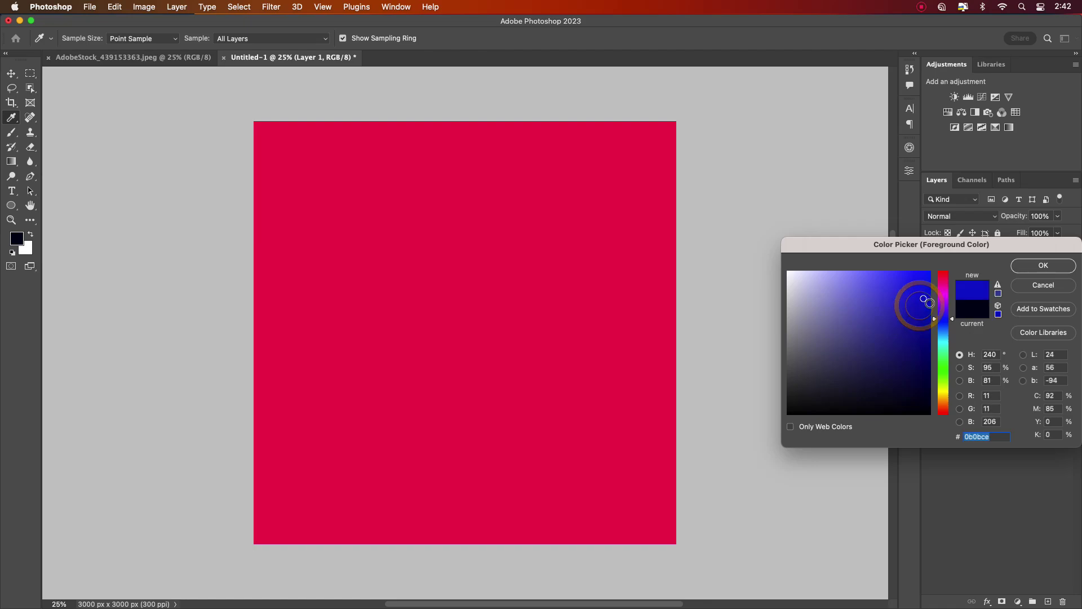
click(940, 310)
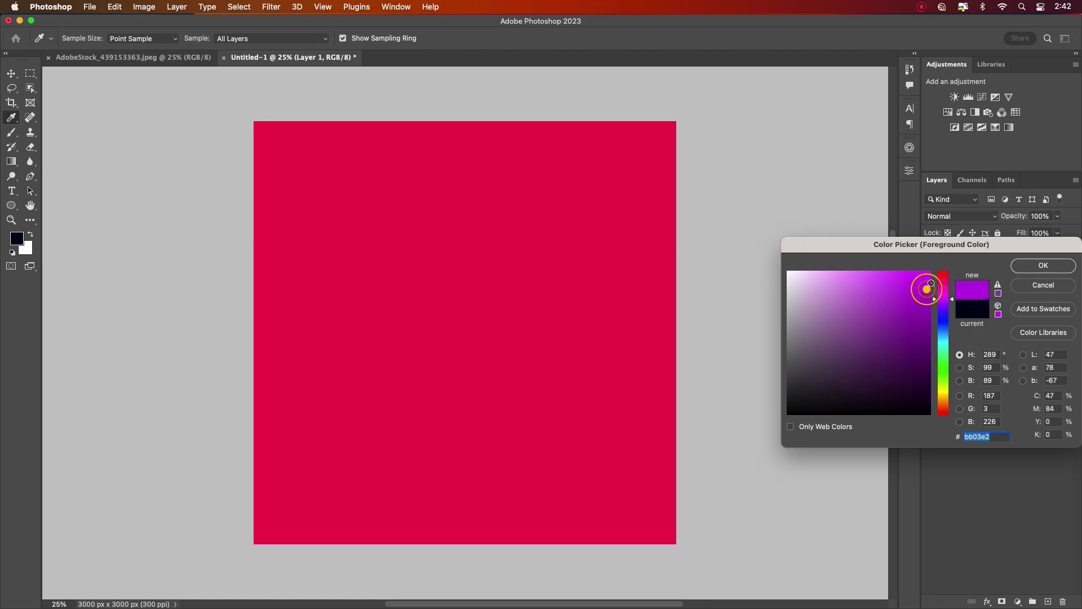
click(1028, 266)
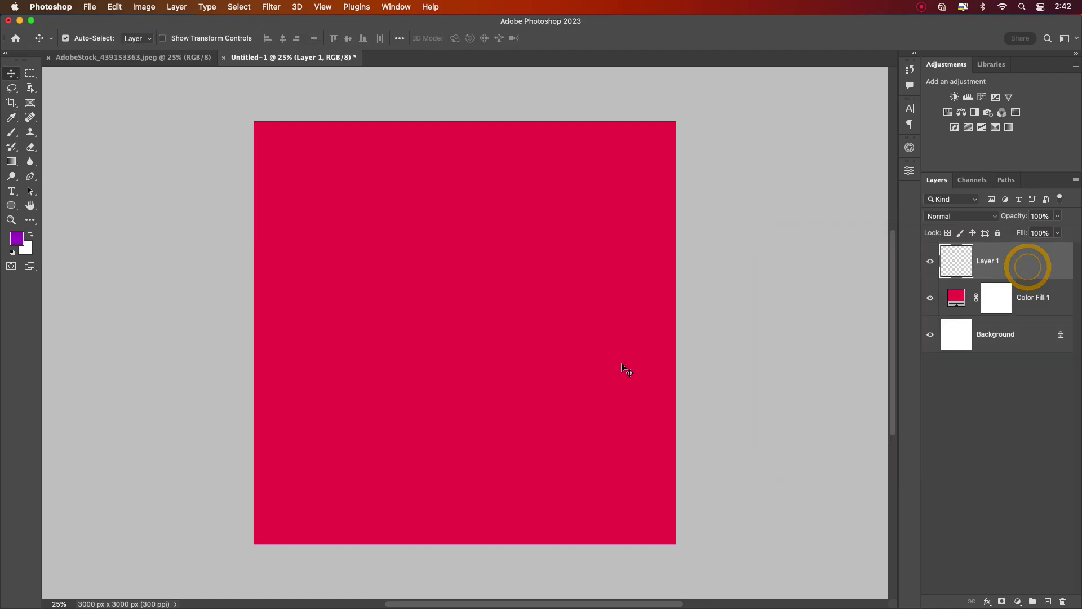
With a greatly enlarged soft brush, dab purple on Layer 1 at the canvas's lower left, lower right and right edge
click(17, 129)
click(59, 131)
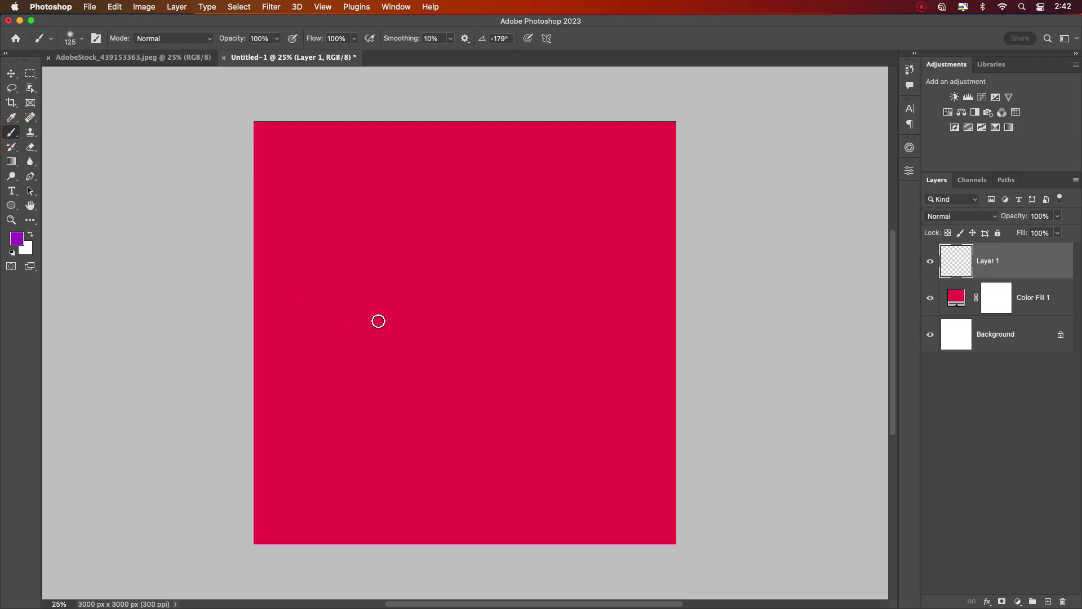
key(bracketright)
key(bracketright)
key(bracketright)
key(bracketright)
key(bracketright)
key(bracketright)
key(bracketright)
key(bracketright)
key(bracketright)
key(bracketright)
key(bracketright)
key(bracketright)
key(bracketright)
key(bracketright)
key(bracketright)
key(bracketright)
key(bracketright)
key(bracketright)
key(bracketright)
key(bracketright)
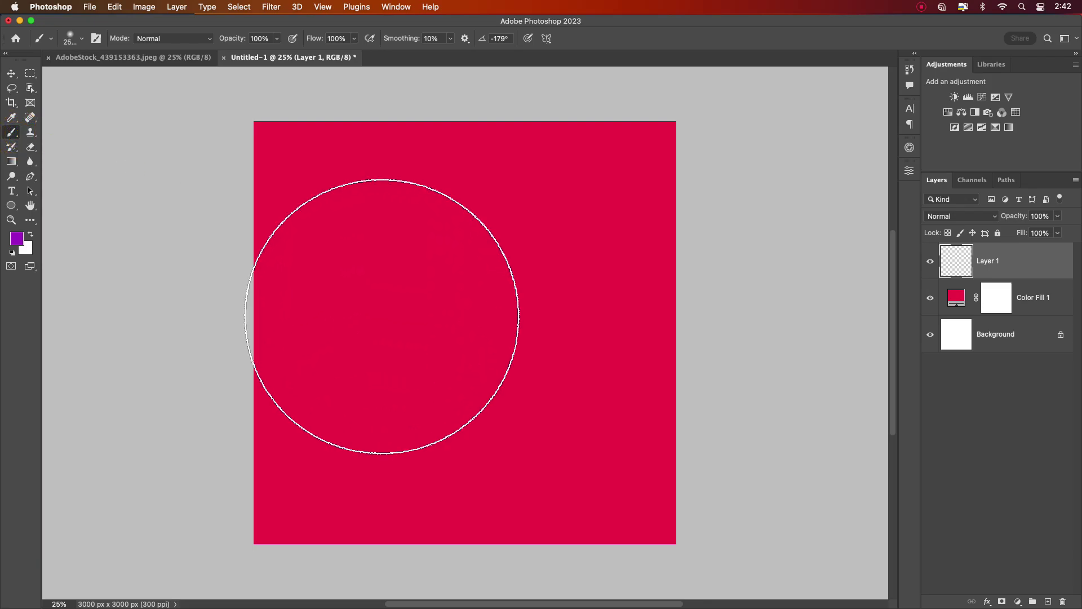
click(329, 476)
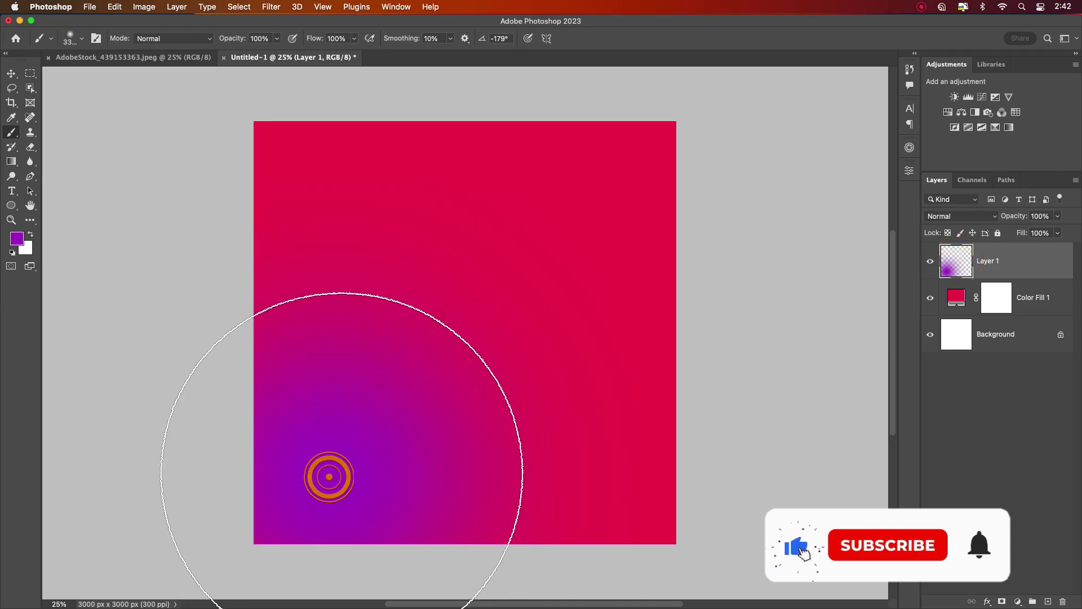
click(537, 492)
click(688, 293)
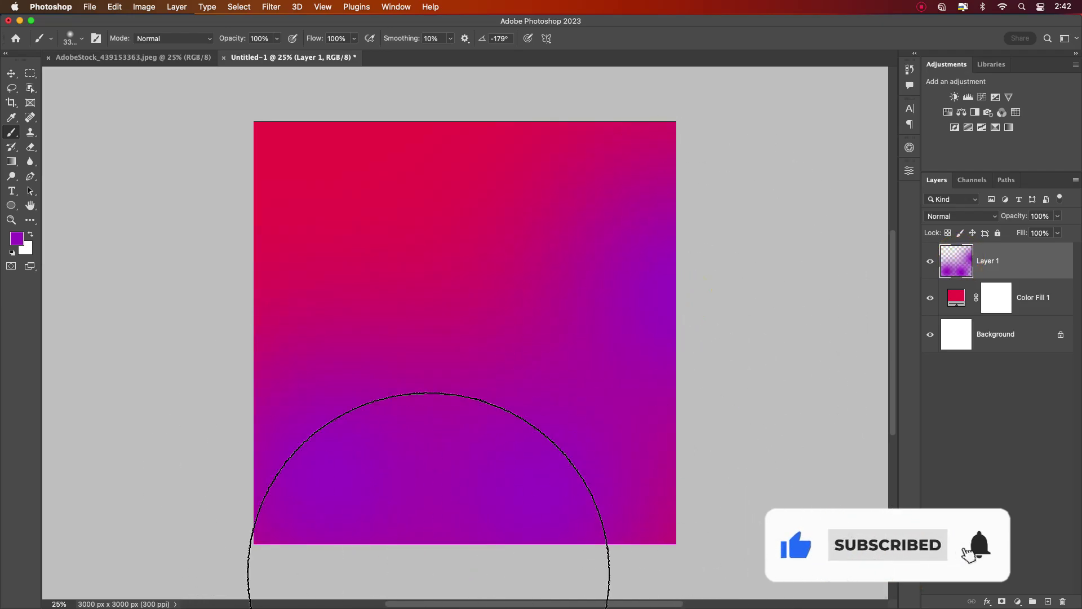
Try the Overlay blend mode on Layer 1 and go back to Normal
click(12, 76)
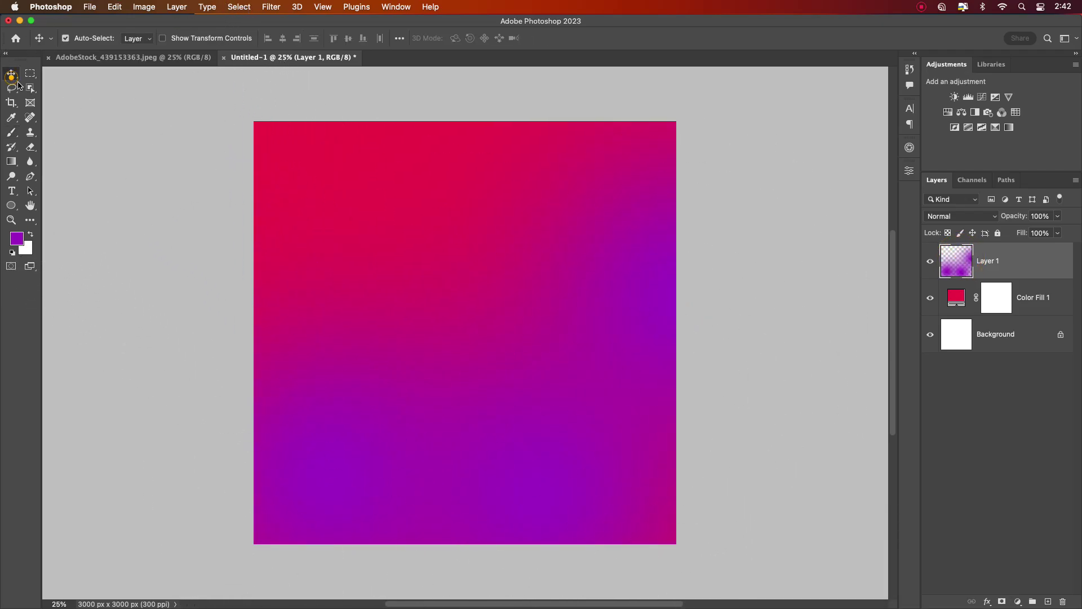
click(983, 216)
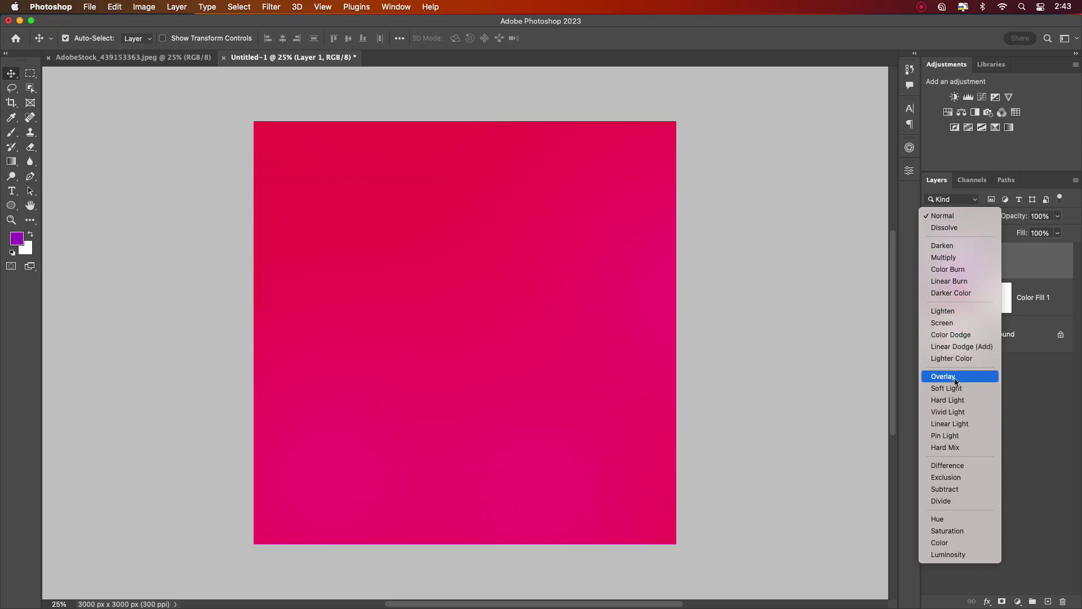
click(951, 218)
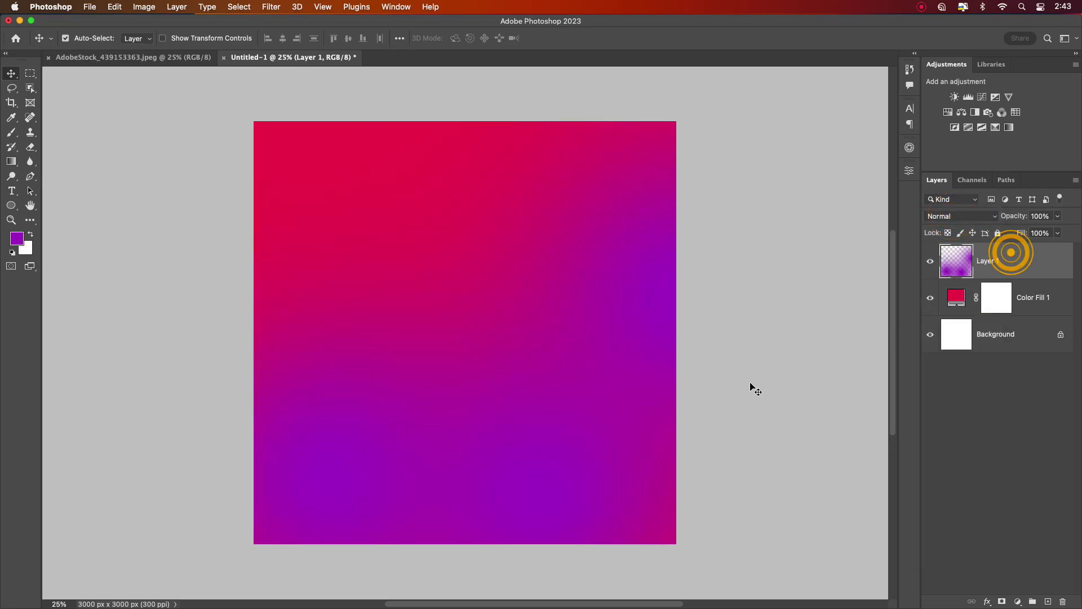
Brush more purple into the lower middle of Layer 1, and mask the layer with black strokes across its upper part and right side
click(12, 136)
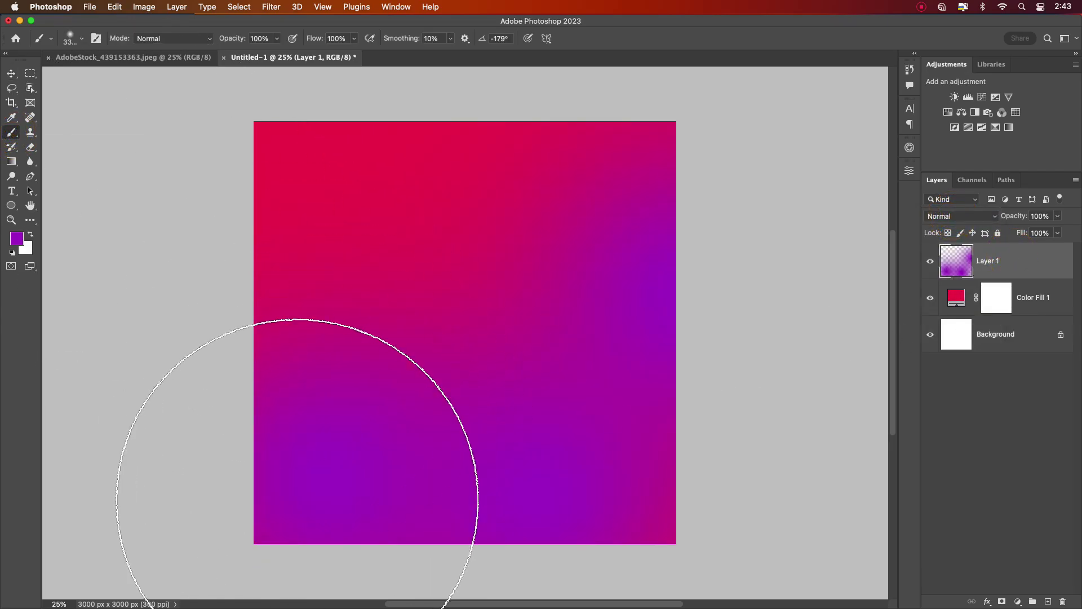
click(540, 395)
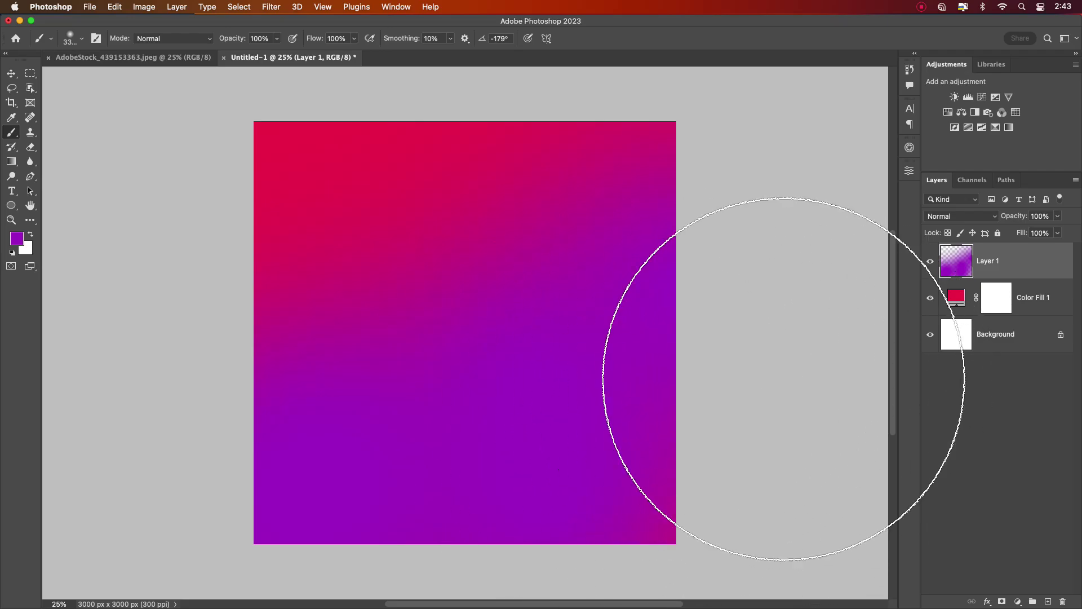
click(1001, 602)
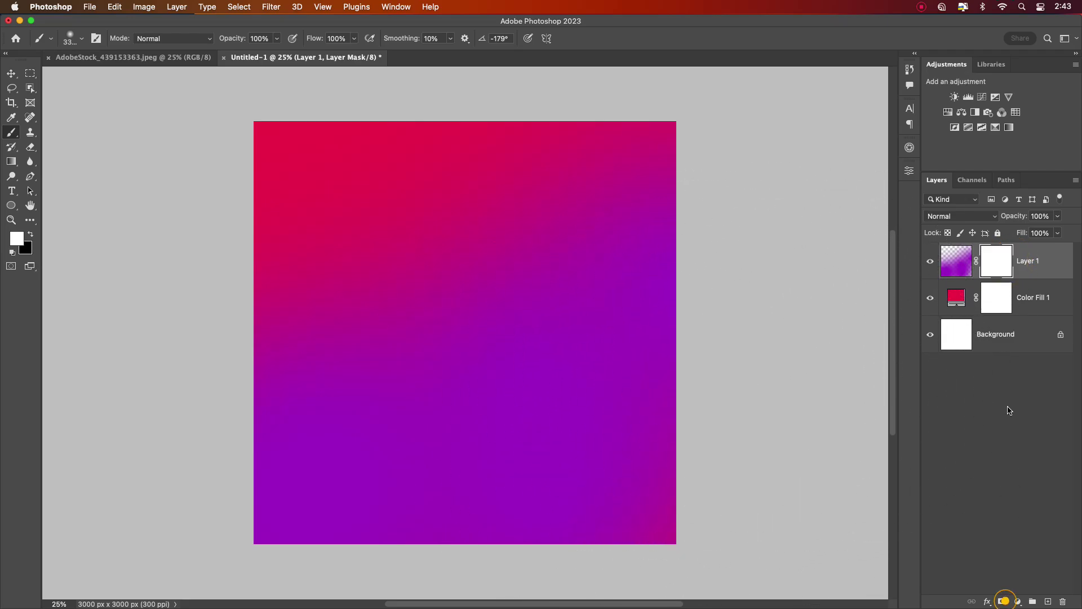
key(x)
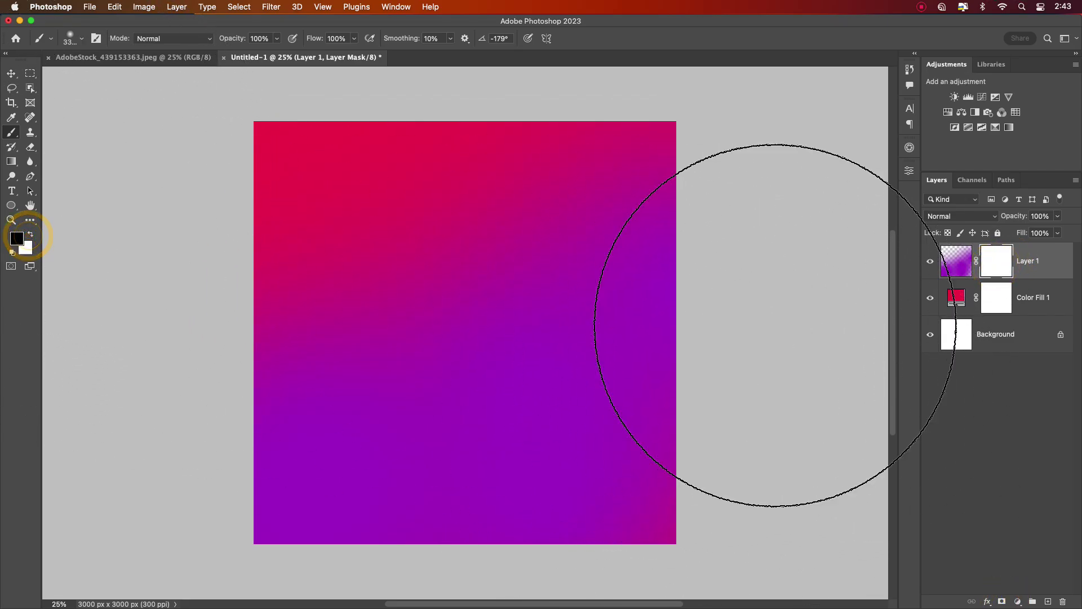
mouse_move(768, 309)
mouse_down()
mouse_move(734, 222)
mouse_move(768, 314)
mouse_move(323, 251)
mouse_move(666, 251)
mouse_move(101, 241)
mouse_move(8, 100)
mouse_up()
click(11, 74)
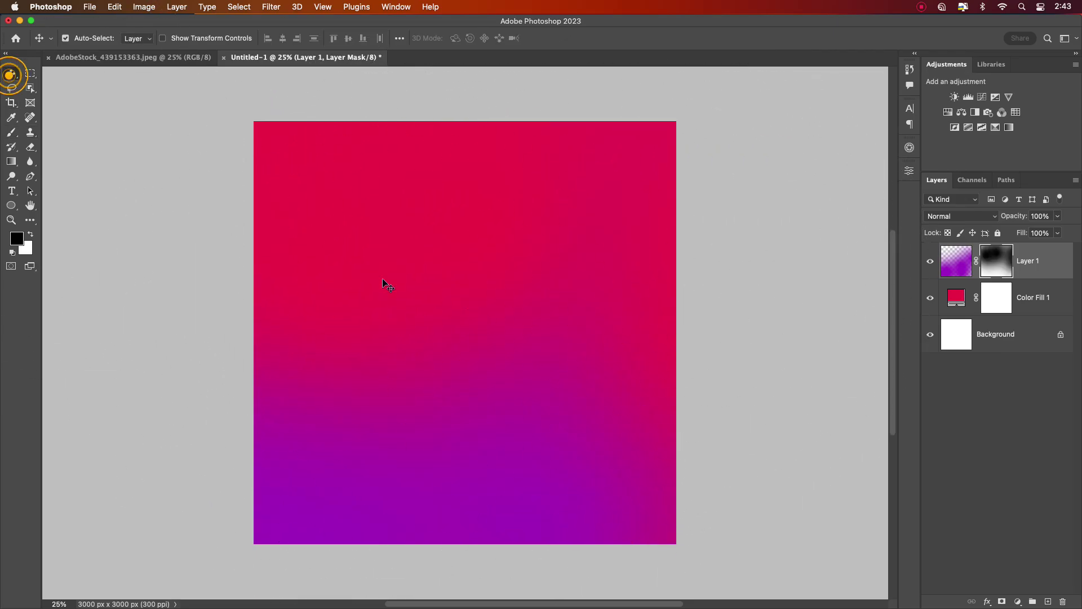
Create a new empty layer and place it above Layer 1 in the layer stack
click(511, 265)
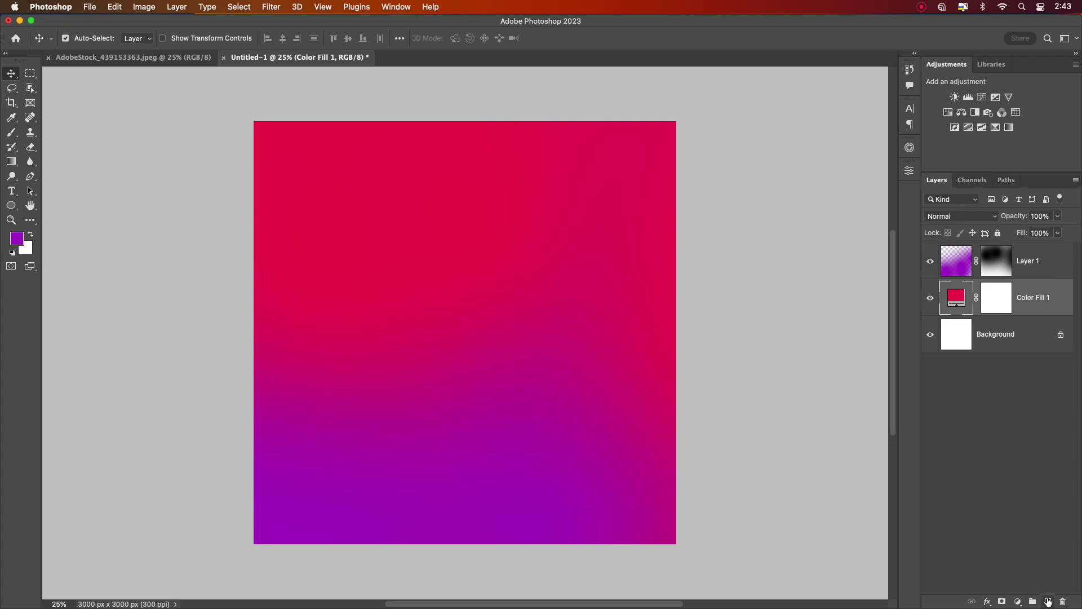
click(1047, 602)
drag(987, 284, 1009, 260)
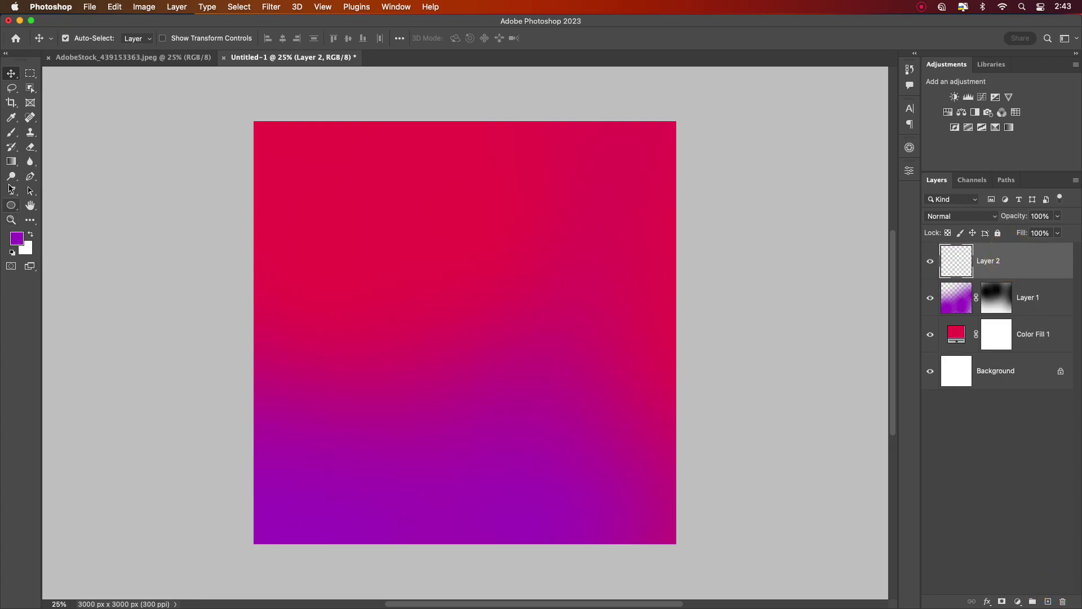
Choose bright red as the foreground colour and brush it down the left side of the canvas on Layer 2
click(16, 239)
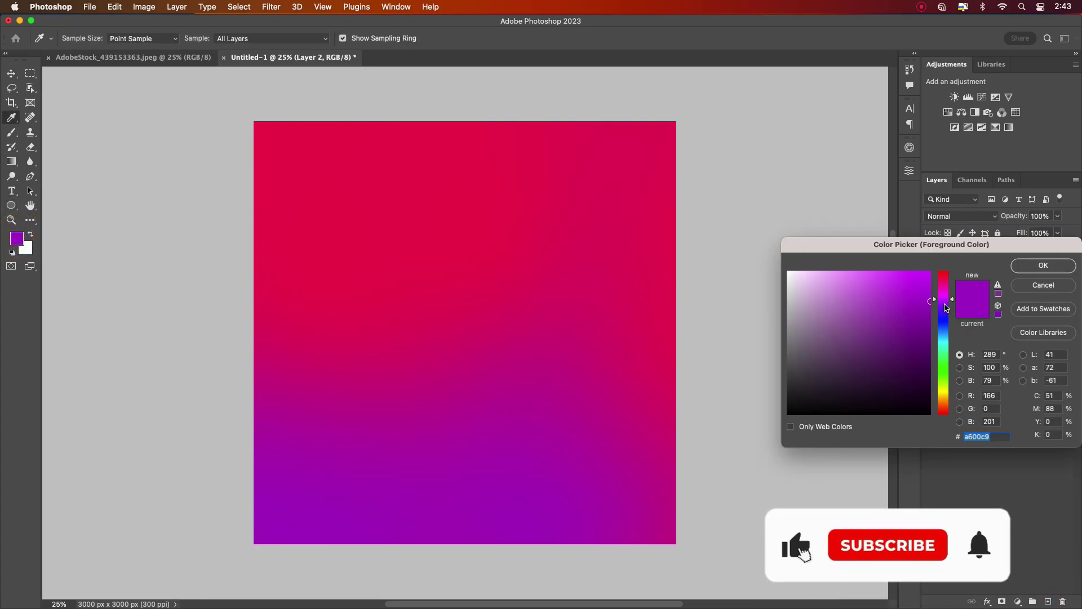
drag(947, 307, 938, 439)
mouse_move(941, 402)
mouse_down()
mouse_move(941, 389)
mouse_move(941, 412)
mouse_up()
drag(913, 289, 944, 274)
key(Return)
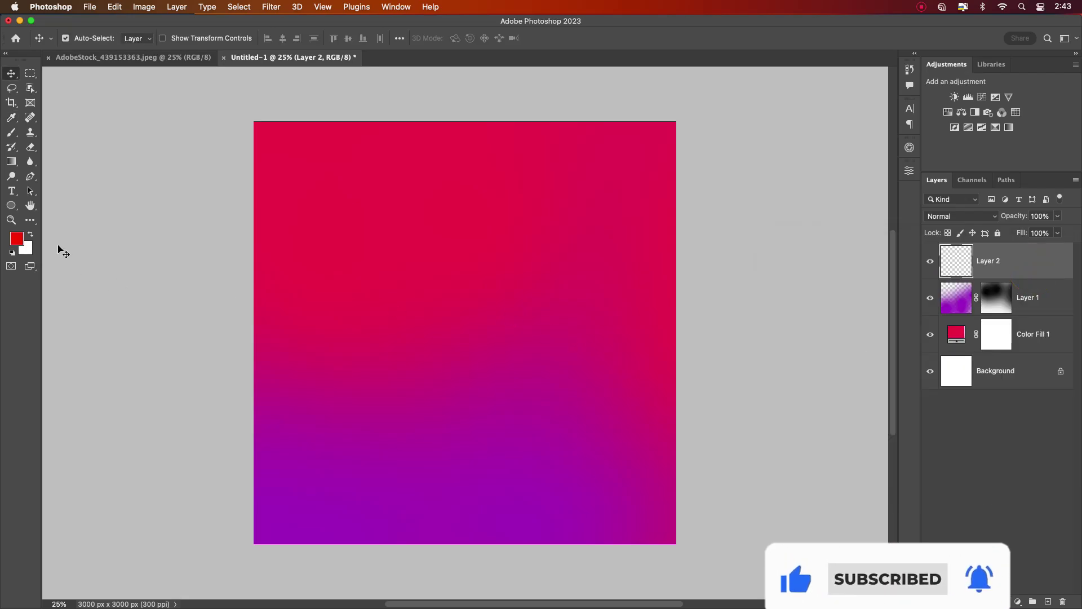
click(11, 132)
mouse_move(265, 144)
mouse_down()
mouse_move(235, 255)
mouse_move(230, 415)
mouse_up()
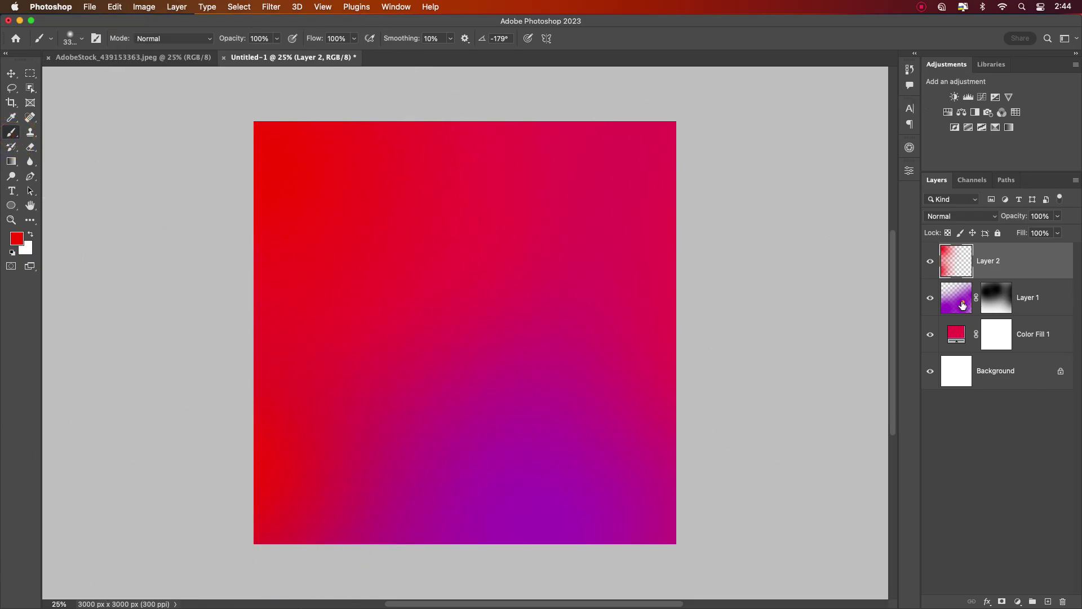
click(996, 297)
click(16, 239)
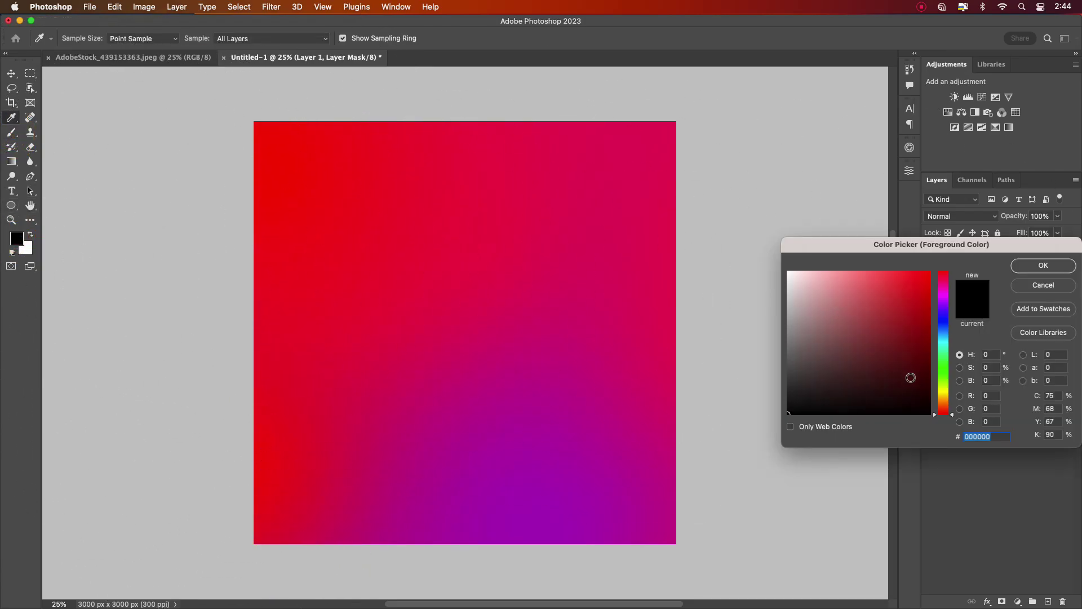
drag(947, 403, 947, 309)
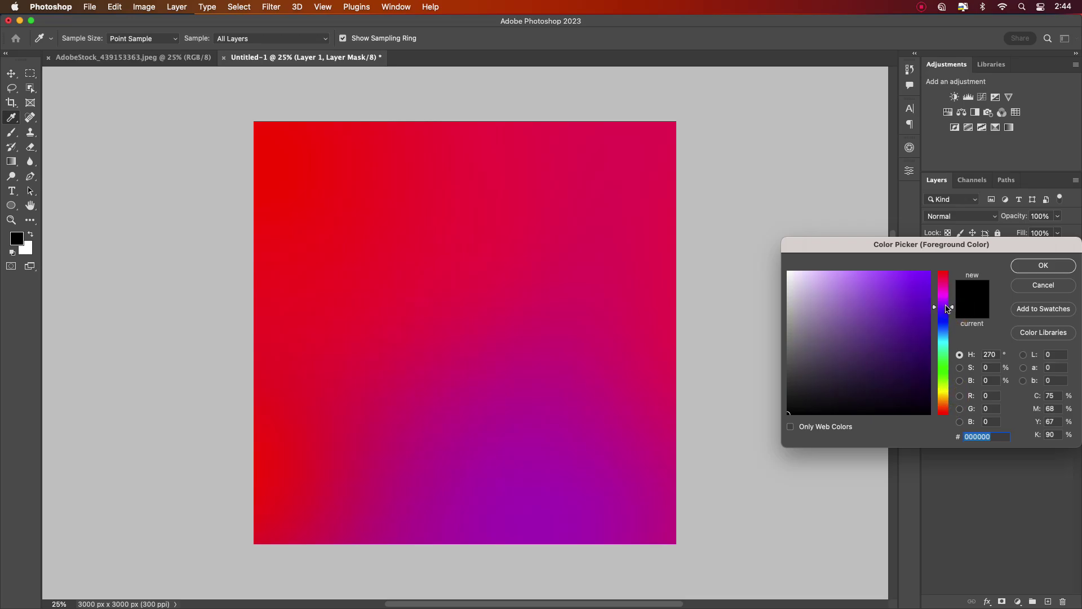
click(1043, 264)
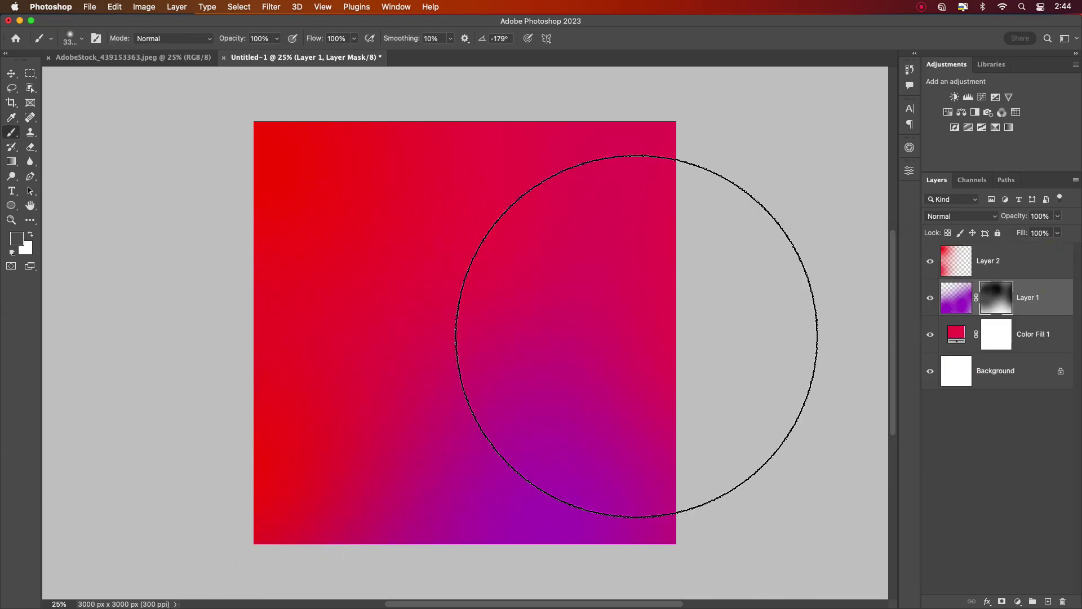
Brush red over both sides of Layer 1 and cover it with dark purple strokes across the canvas
click(956, 298)
mouse_move(251, 379)
mouse_down()
mouse_move(297, 403)
mouse_move(617, 360)
mouse_move(637, 334)
mouse_up()
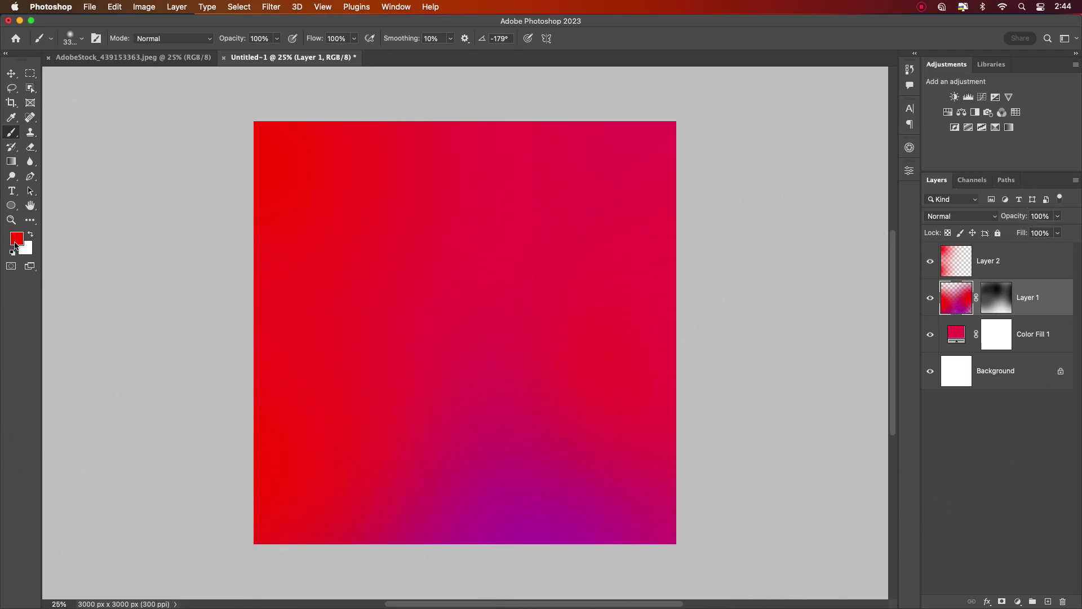
click(17, 239)
click(943, 302)
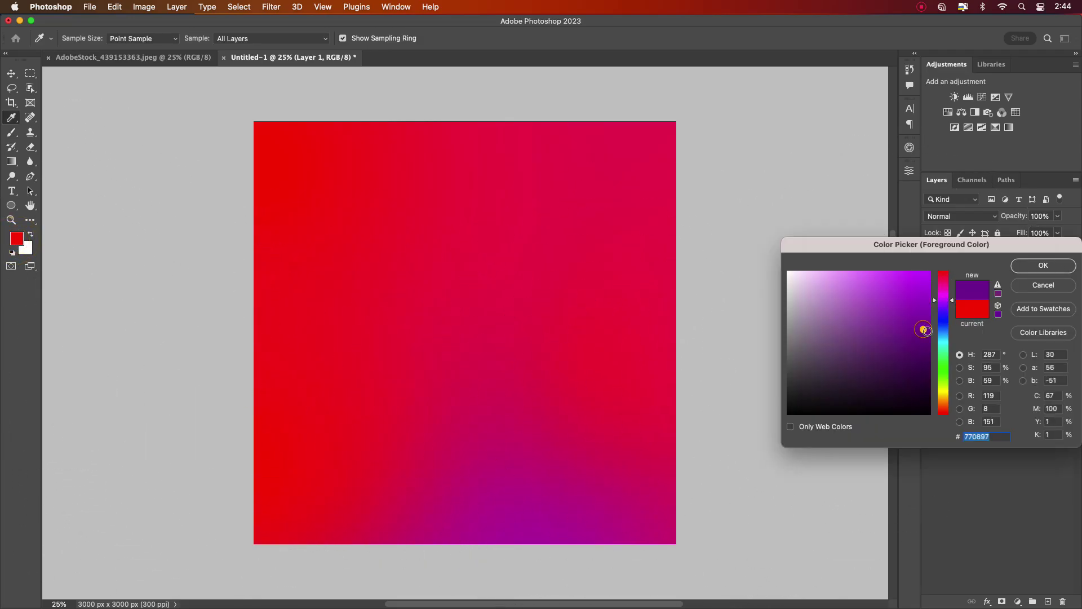
click(1029, 269)
mouse_move(261, 369)
mouse_down()
mouse_move(261, 442)
mouse_move(267, 388)
mouse_move(329, 381)
mouse_move(232, 361)
mouse_move(219, 339)
mouse_move(606, 372)
mouse_move(557, 337)
mouse_move(617, 336)
mouse_move(324, 286)
mouse_move(349, 217)
mouse_move(567, 157)
mouse_up()
click(11, 74)
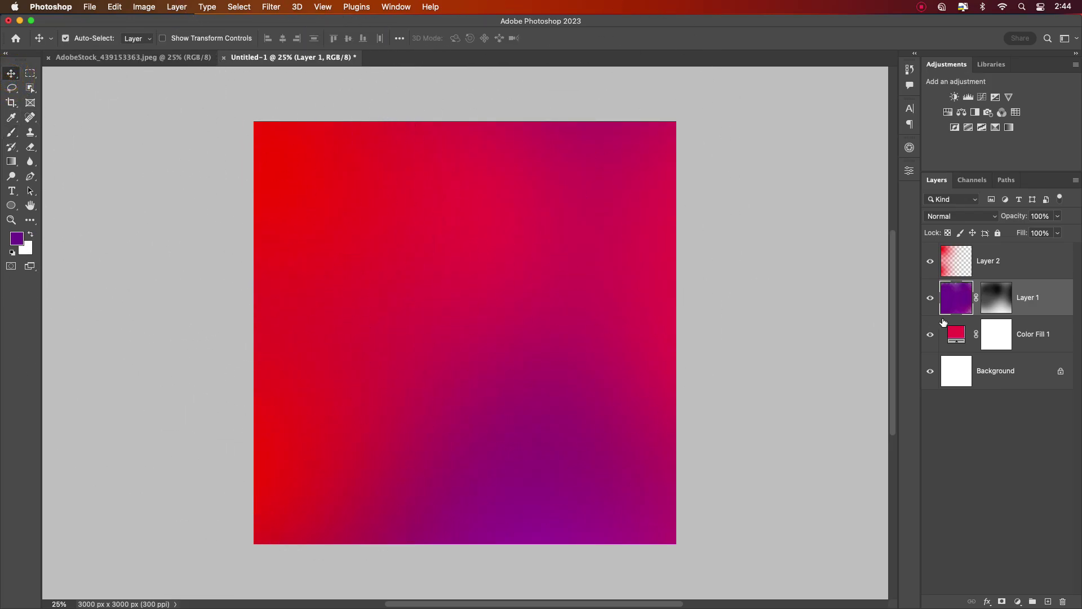
Group Layer 2, Layer 1 and Color Fill 1 into a group named BG
click(1020, 265)
click(1043, 337)
shift+click(1033, 260)
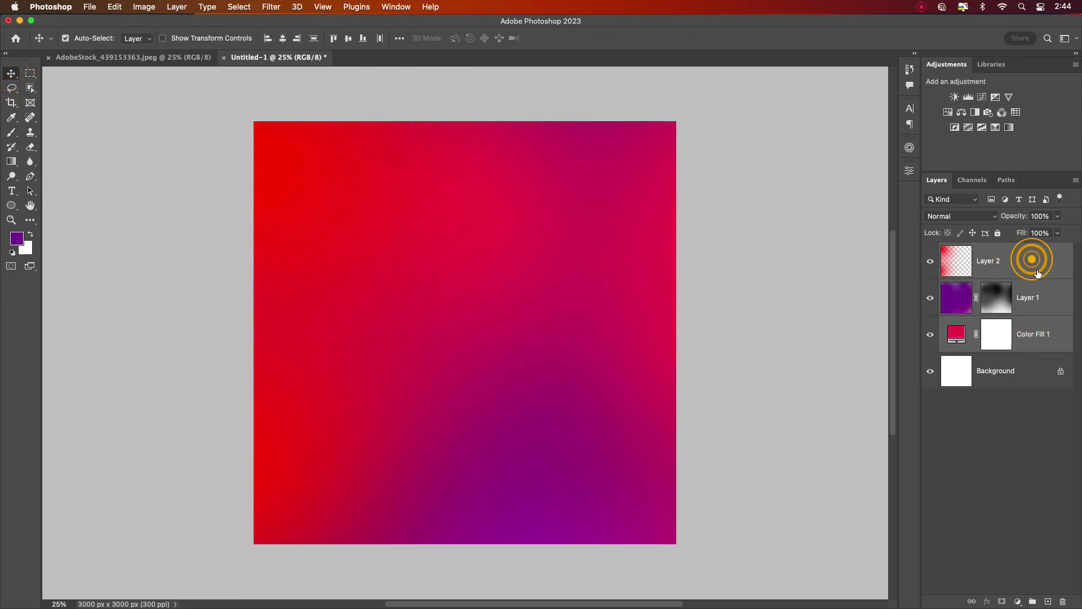
click(1033, 601)
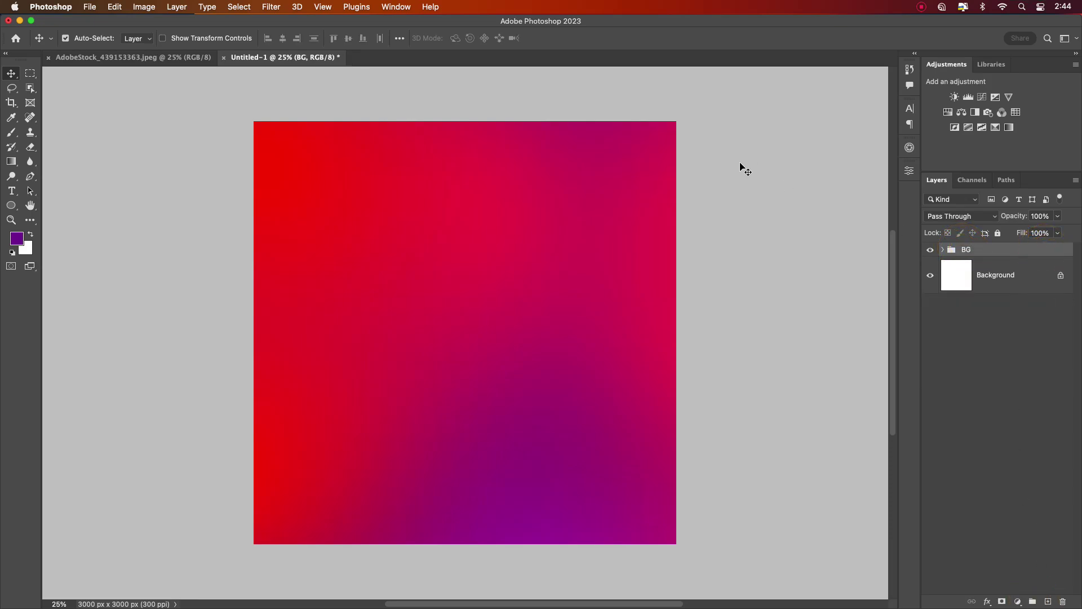
Switch to the AdobeStock_439153363.jpeg document and select the woman with the Subject command
click(160, 57)
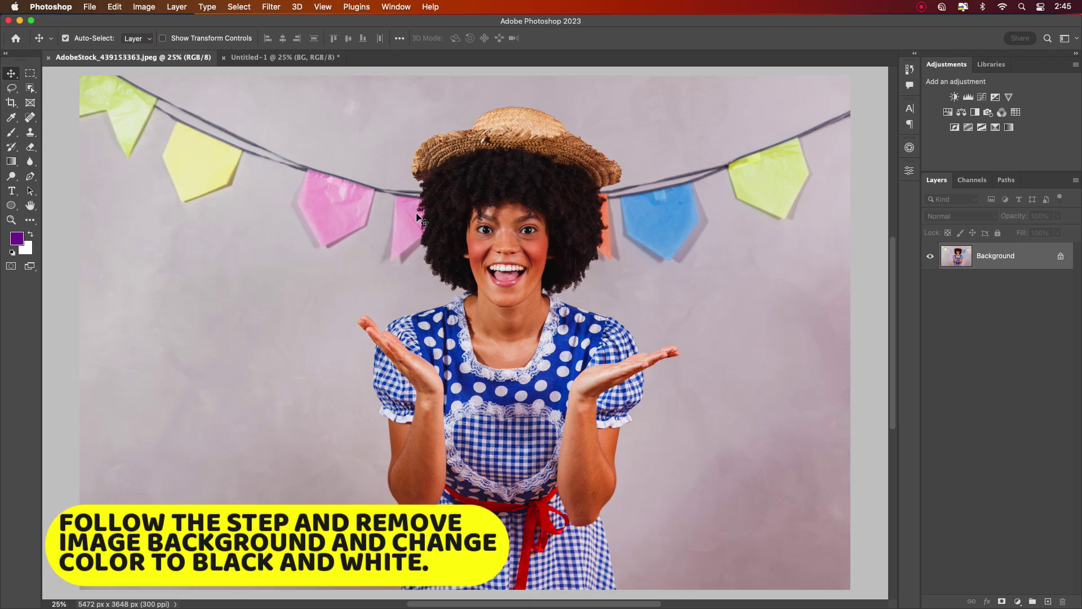
click(239, 7)
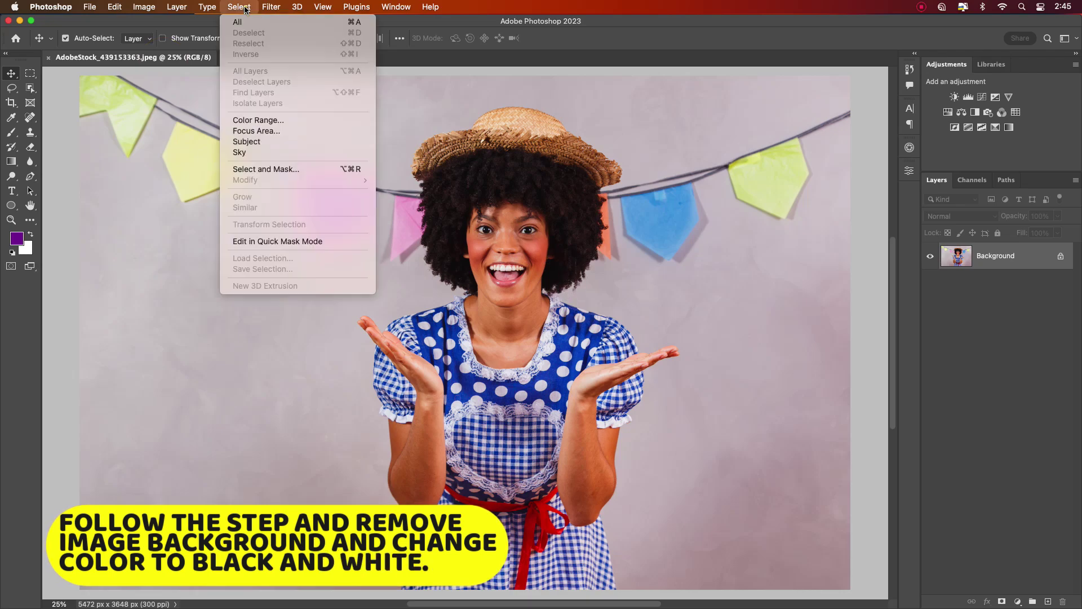
click(246, 141)
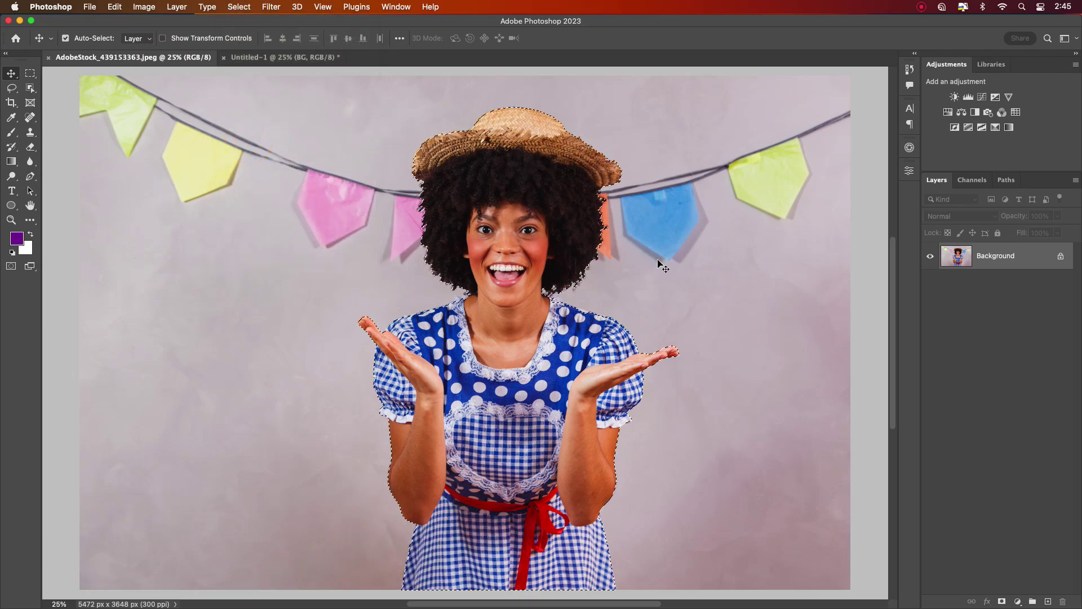
scroll(579, 293, up, 10)
scroll(413, 318, up, 8)
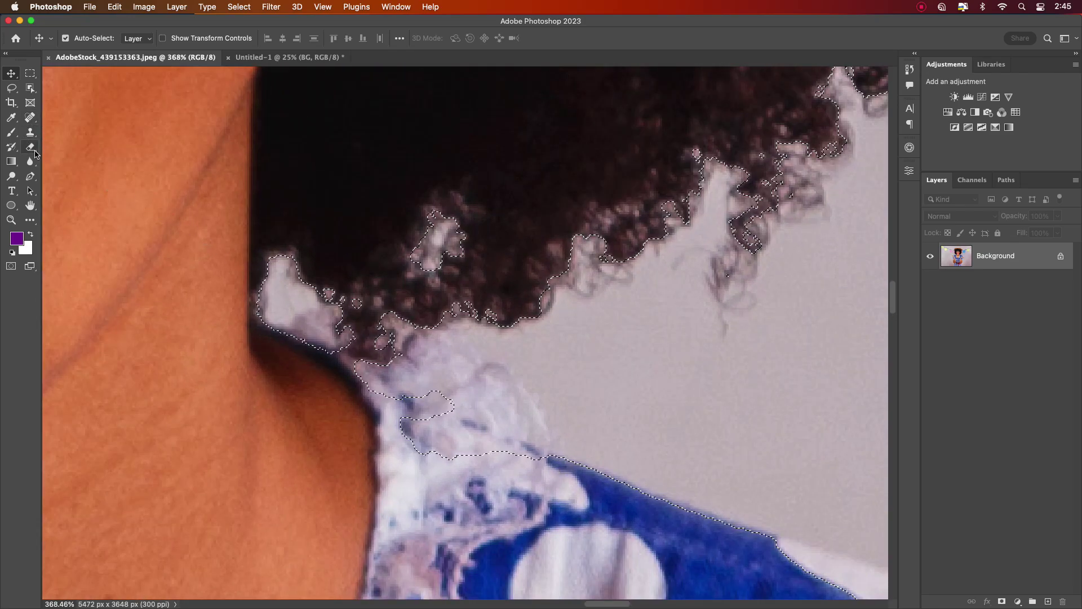
Outline the missed lace collar right of the woman's neck with a Pen path and add it to the existing selection
click(30, 176)
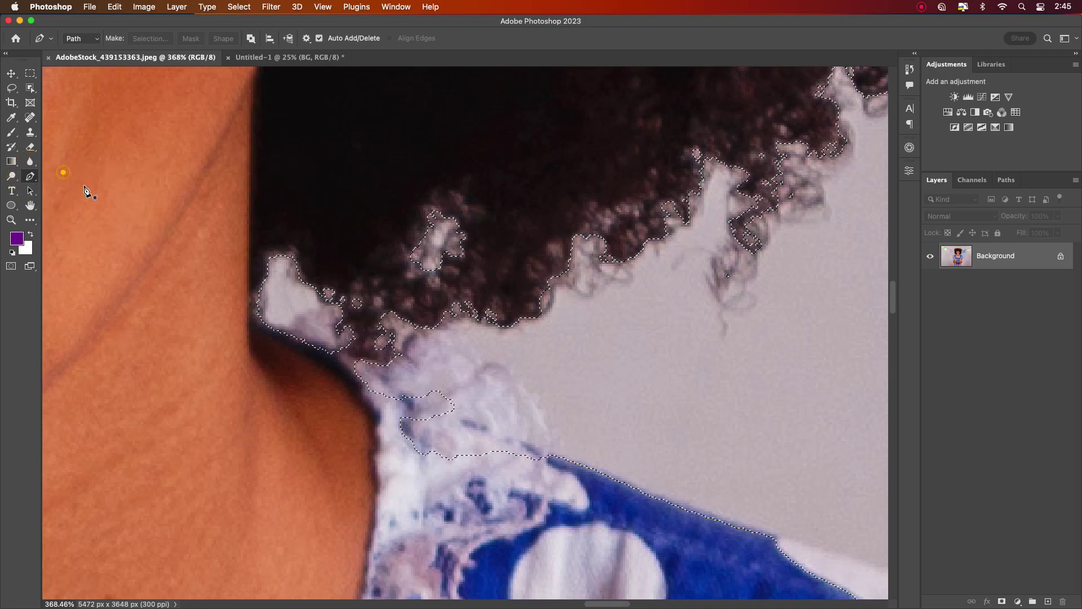
click(558, 454)
click(549, 451)
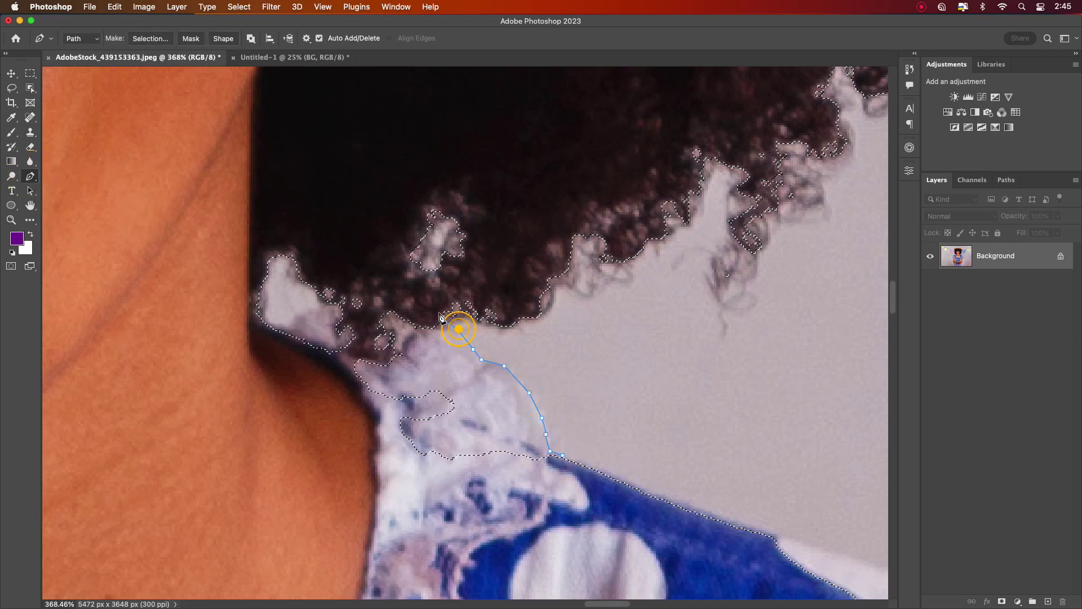
click(561, 455)
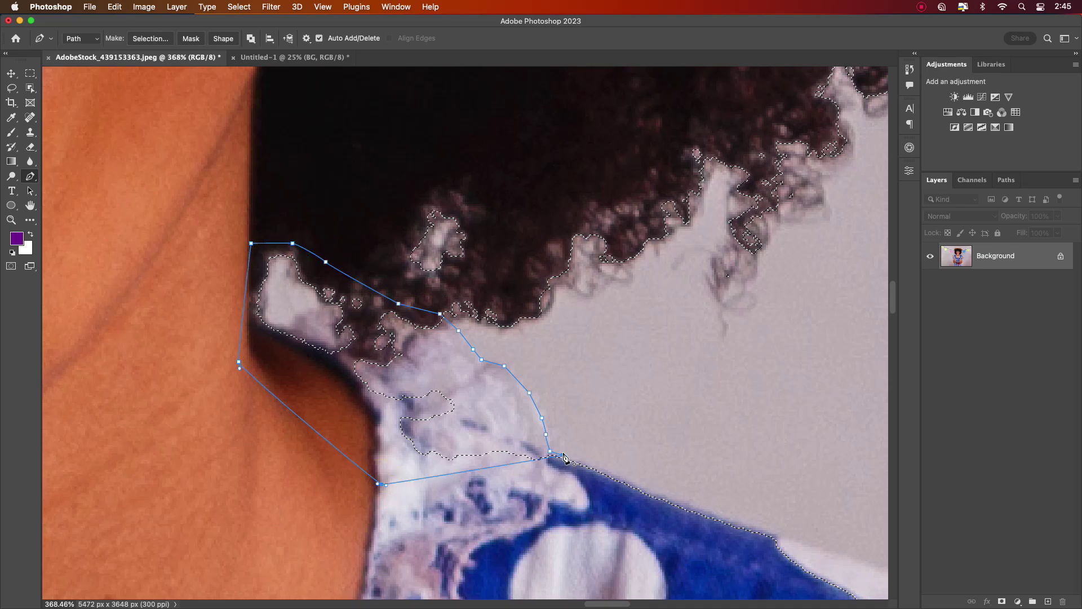
right_click(405, 410)
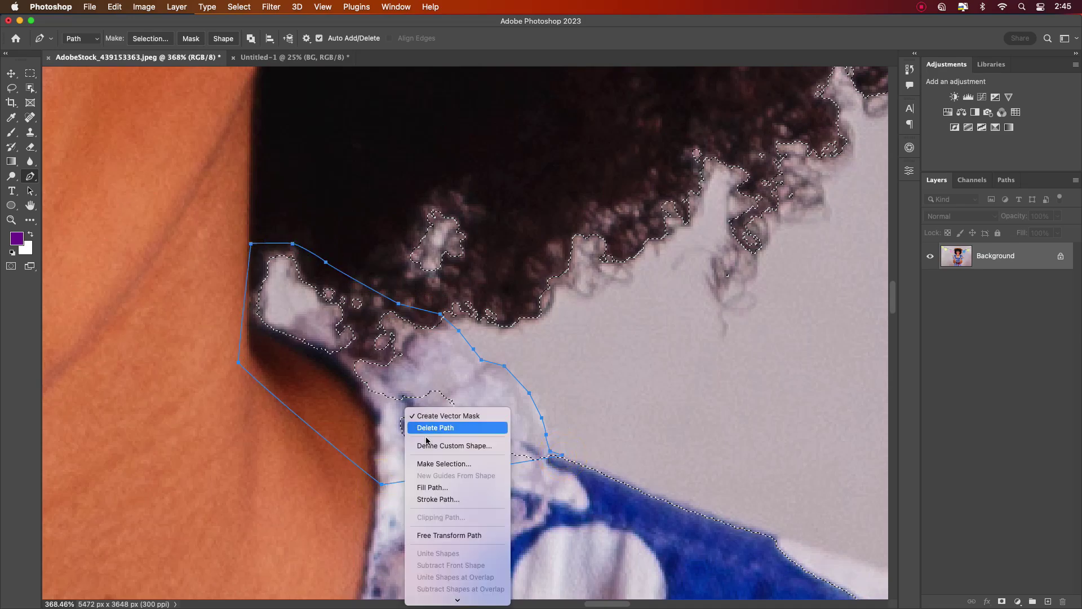
click(444, 463)
click(471, 311)
click(605, 243)
Outline the missed white polka dot along the right shoulder edge with a Pen path and add it to the selection
scroll(439, 407, down, 2)
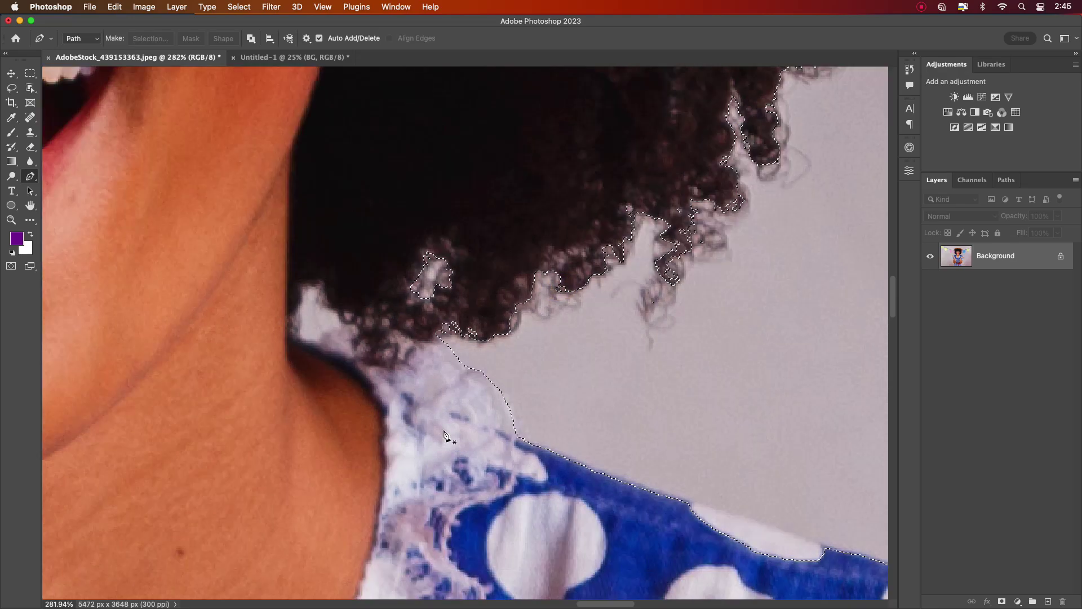
drag(611, 603, 626, 604)
scroll(599, 569, right, 3)
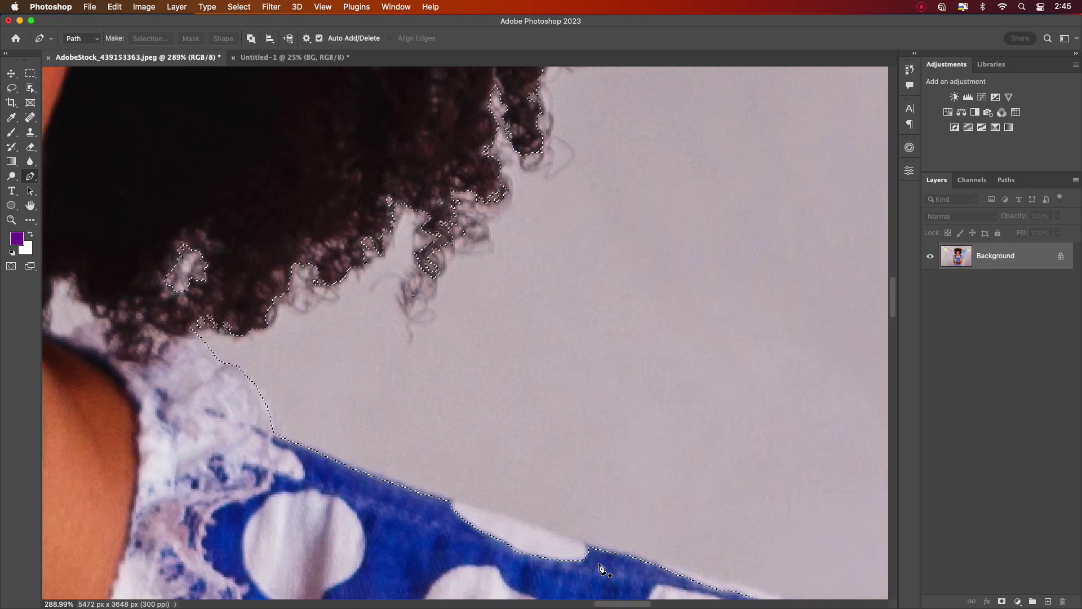
scroll(608, 560, down, 3)
scroll(609, 564, down, 2)
scroll(499, 518, right, 2)
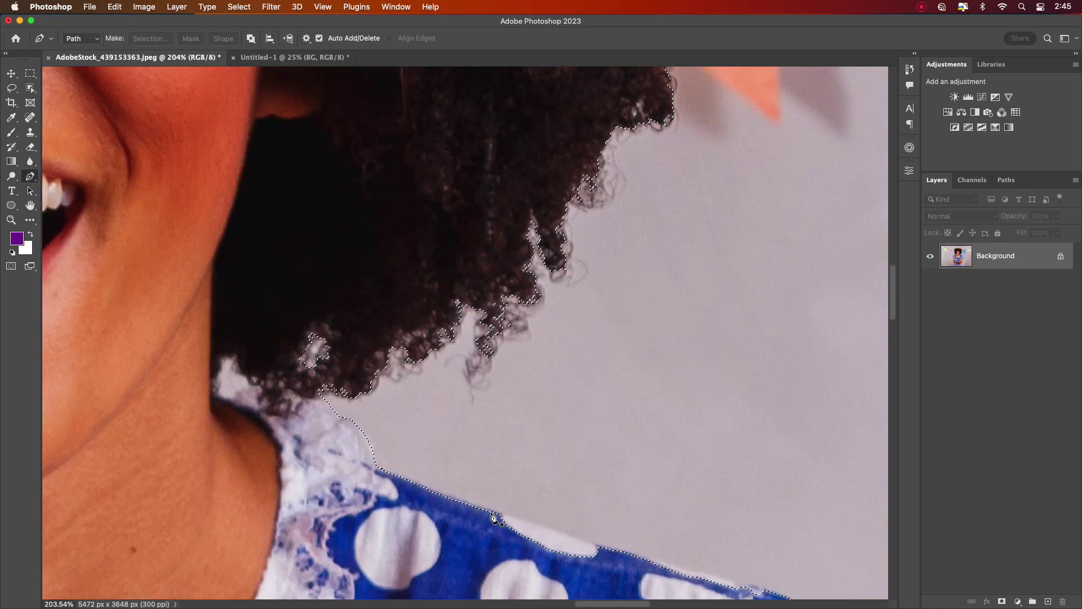
click(489, 511)
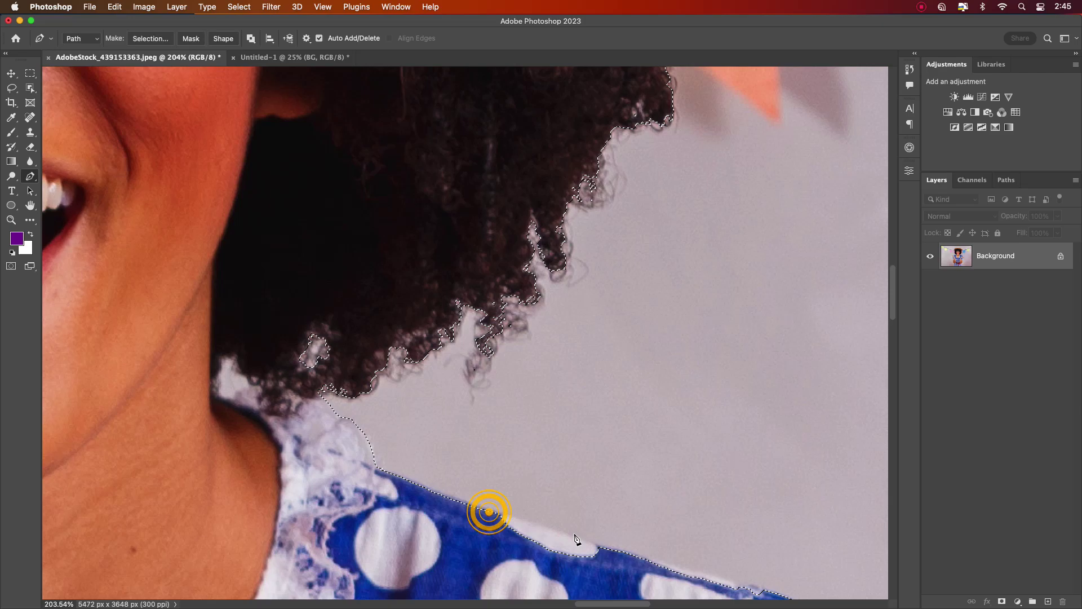
click(630, 553)
click(486, 513)
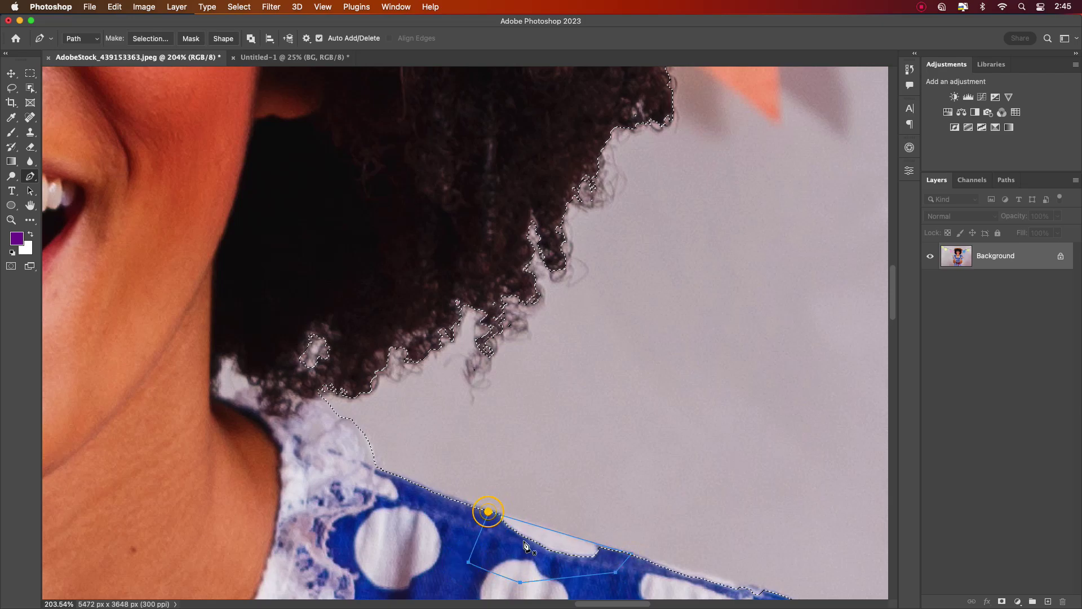
right_click(519, 547)
click(557, 506)
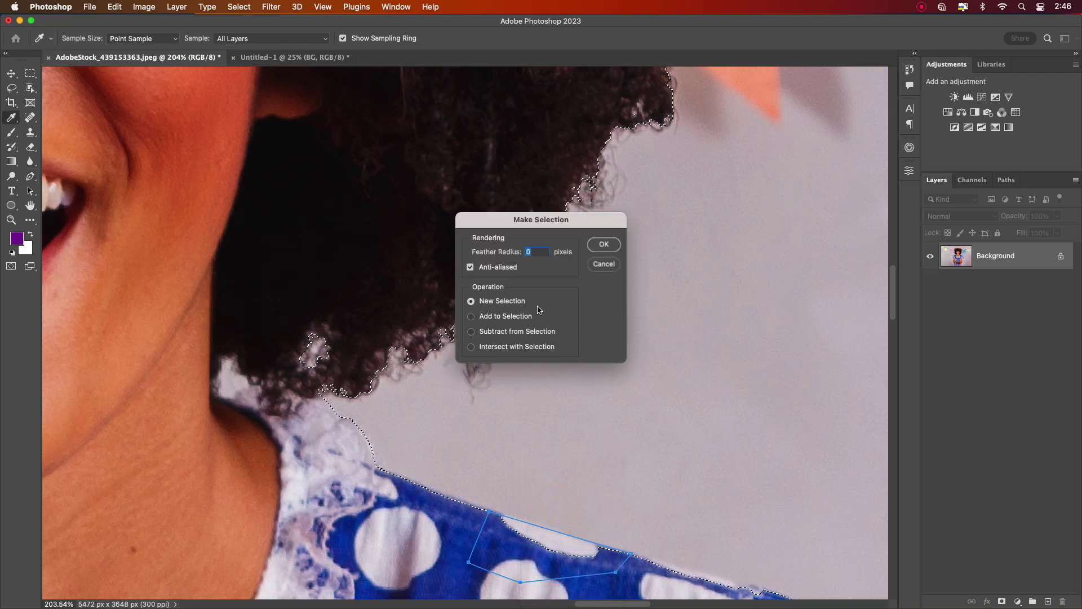
click(496, 313)
click(603, 243)
Trace a closed Pen path around the lace collar and hair gap left of the woman's neck
scroll(594, 404, down, 5)
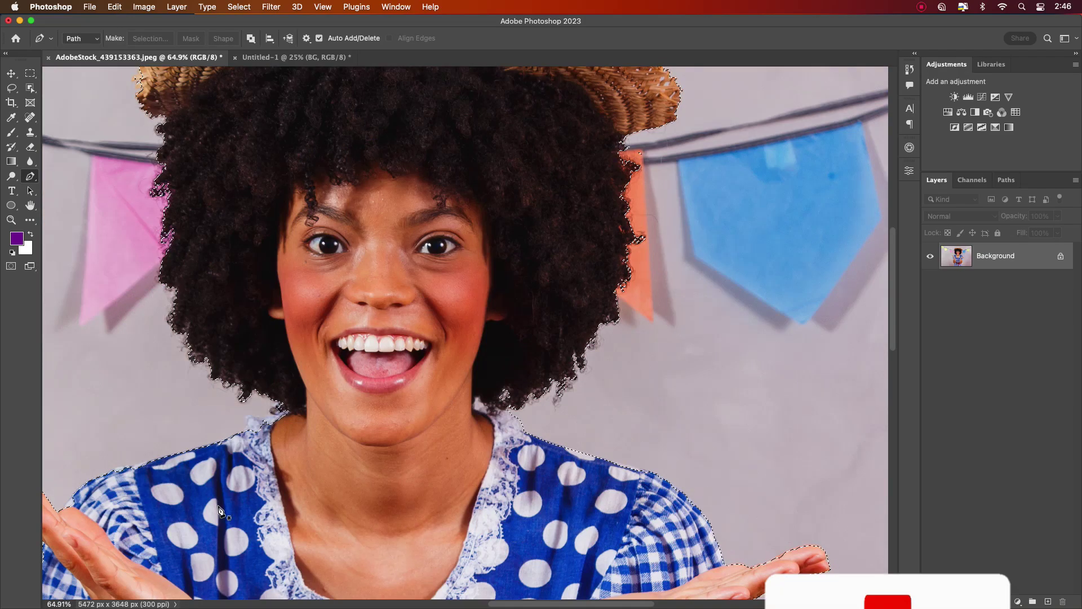
scroll(282, 431, up, 5)
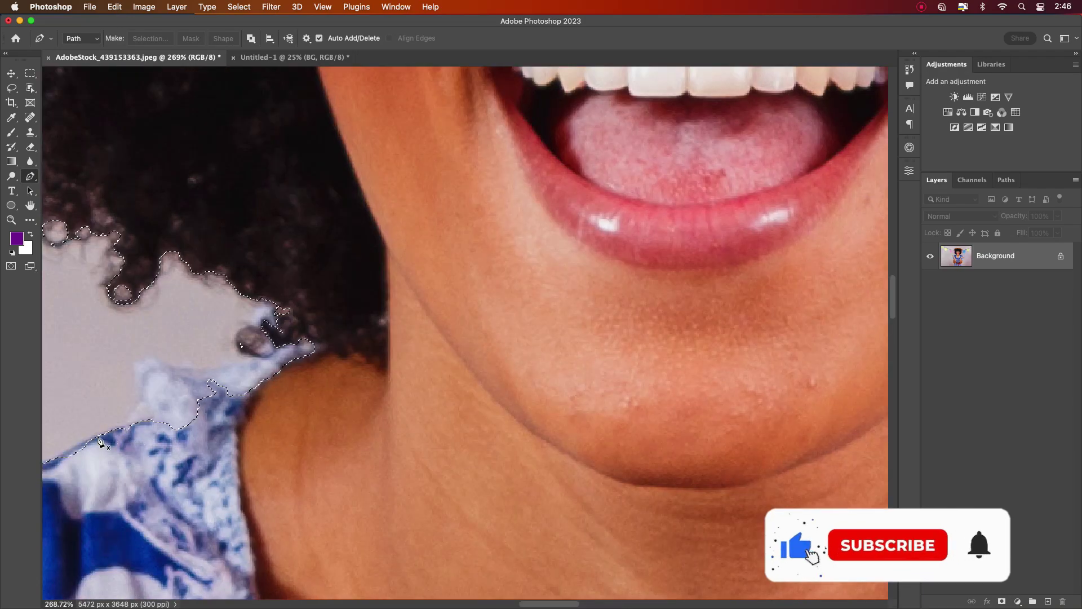
click(50, 447)
click(101, 435)
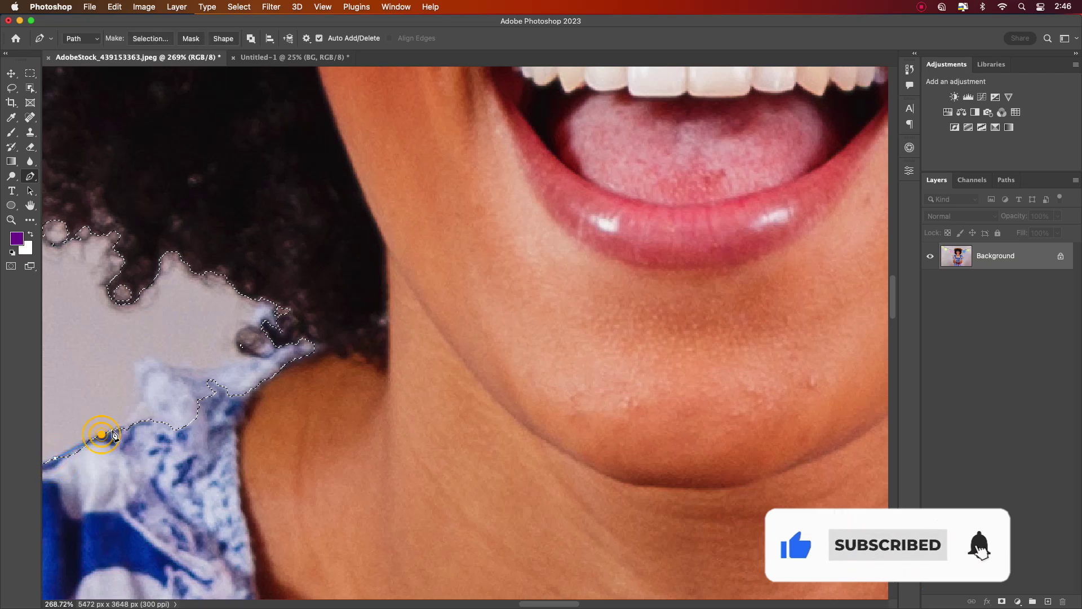
click(142, 395)
click(139, 376)
click(145, 366)
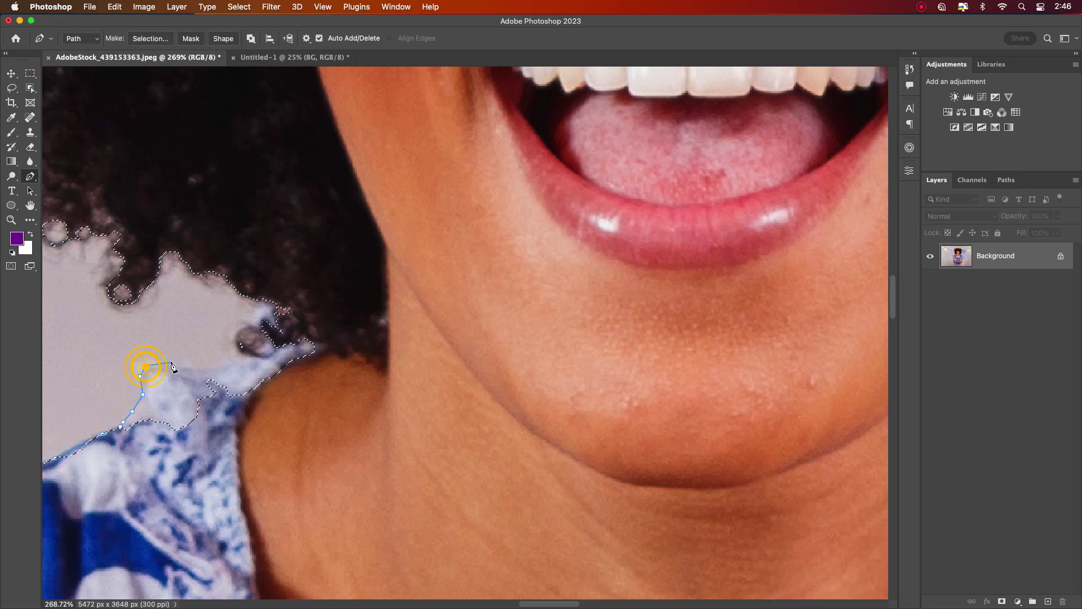
click(207, 370)
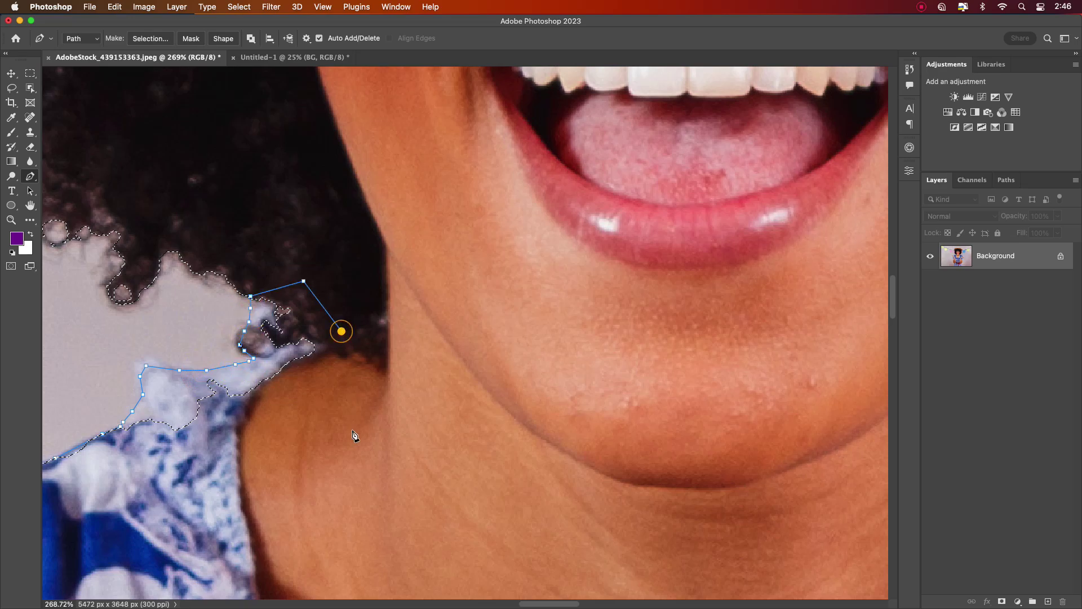
click(59, 459)
Convert the left collar path into a selection using Add to Selection
right_click(230, 433)
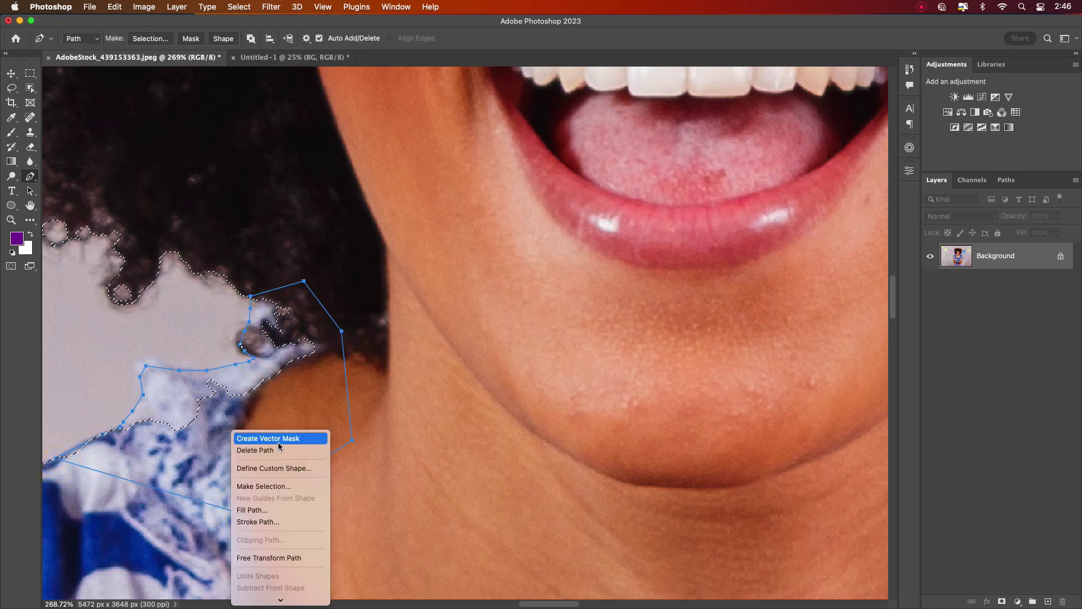
click(251, 484)
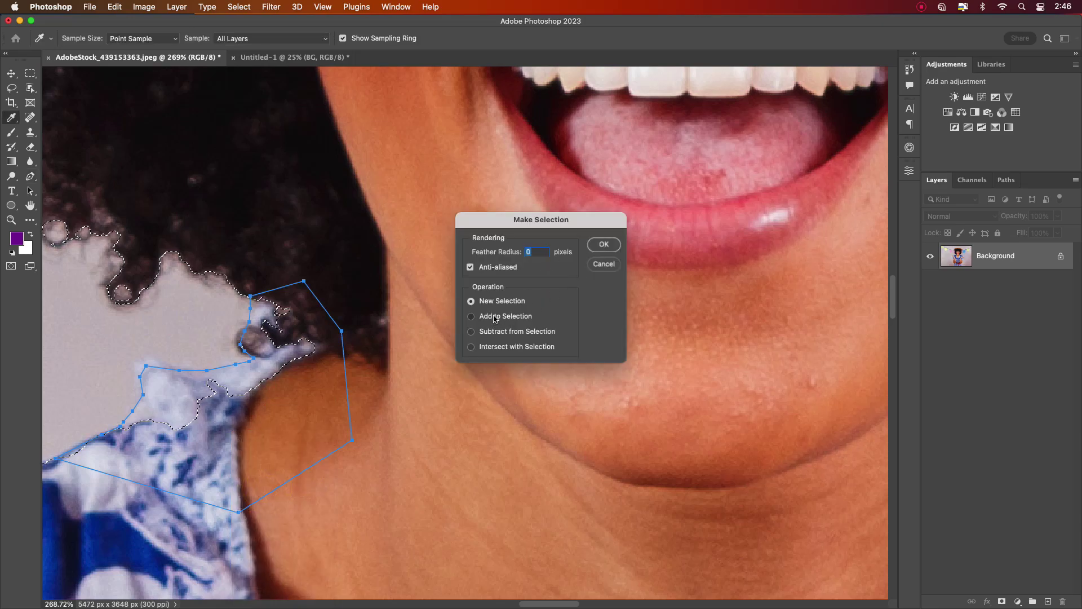
click(495, 319)
click(604, 244)
Trace a closed Pen path around the cut-off fingertips of the left-hand palm and add it to the selection
scroll(368, 415, down, 10)
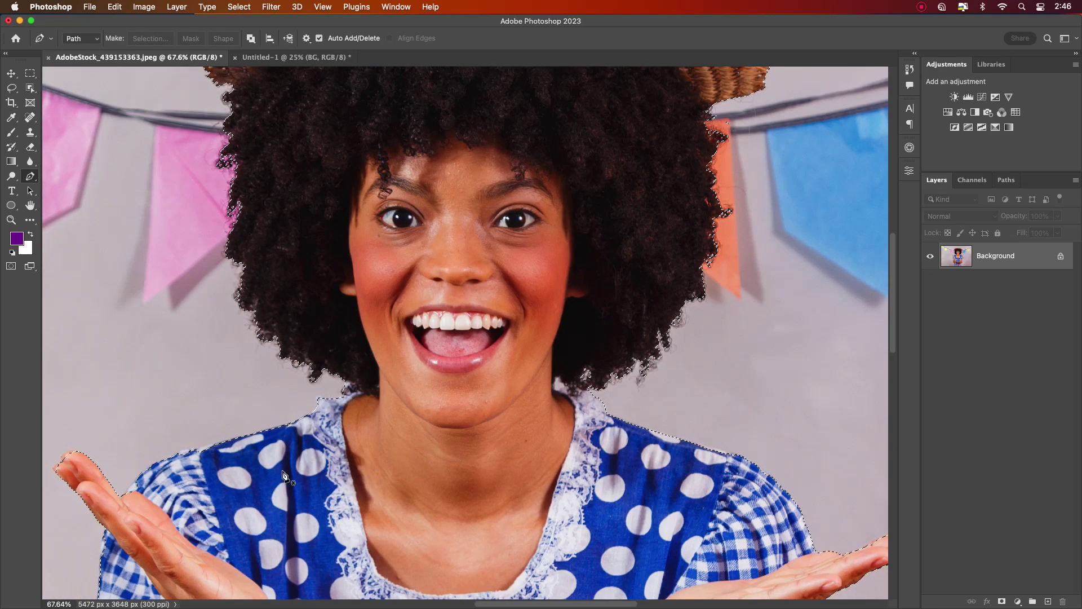
scroll(285, 475, up, 5)
scroll(212, 406, left, 2)
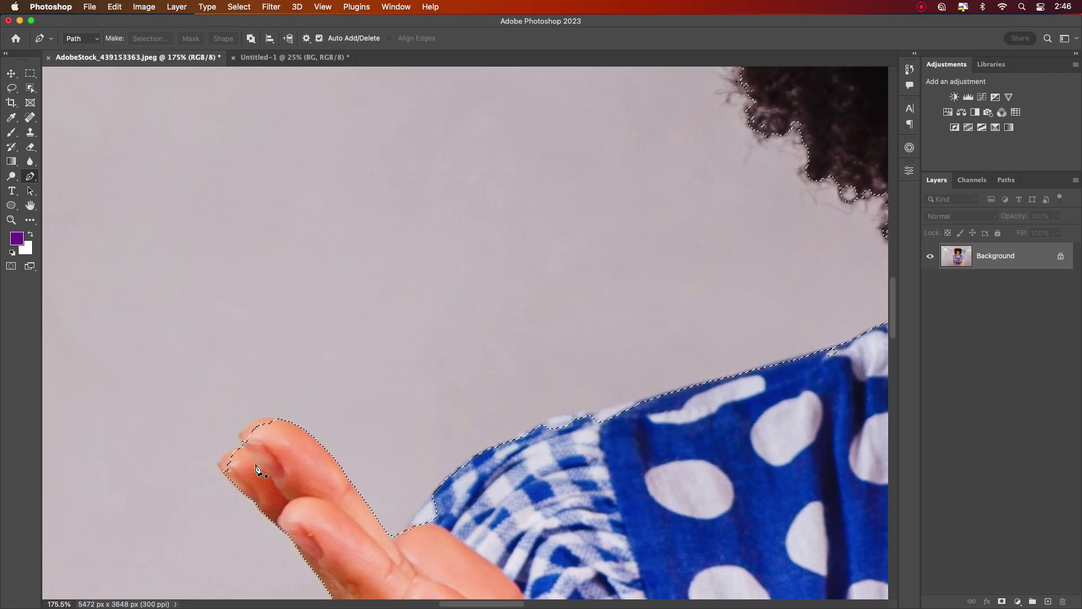
scroll(237, 479, up, 5)
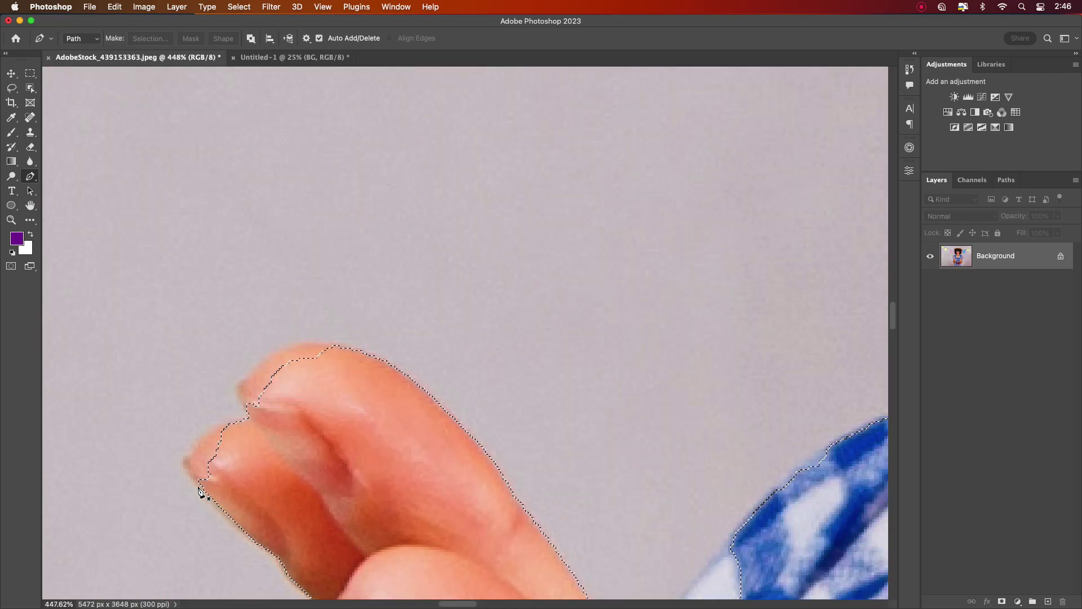
click(197, 485)
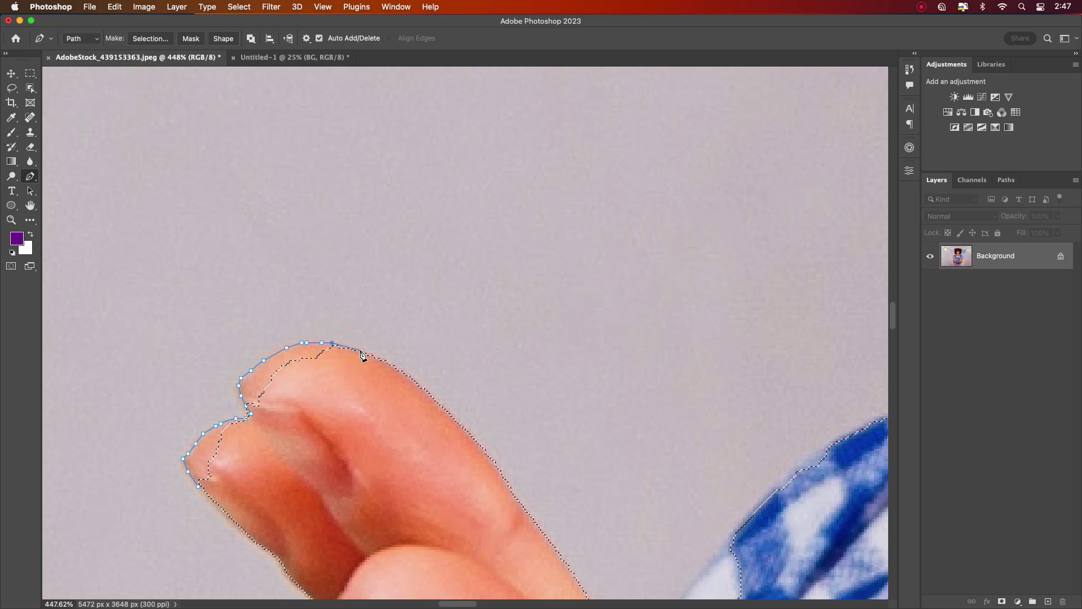
right_click(279, 445)
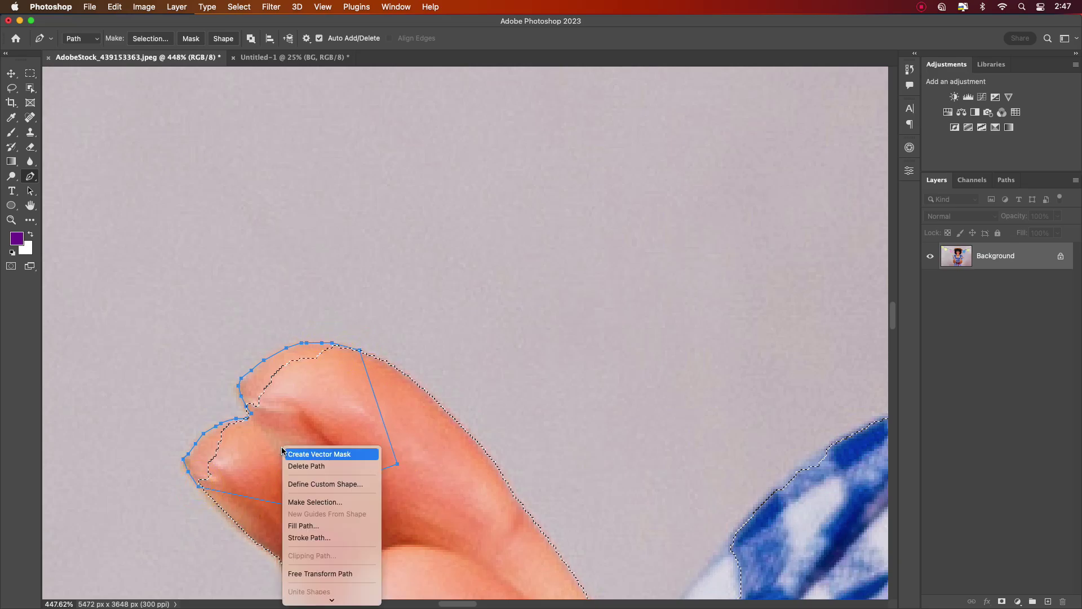
click(313, 500)
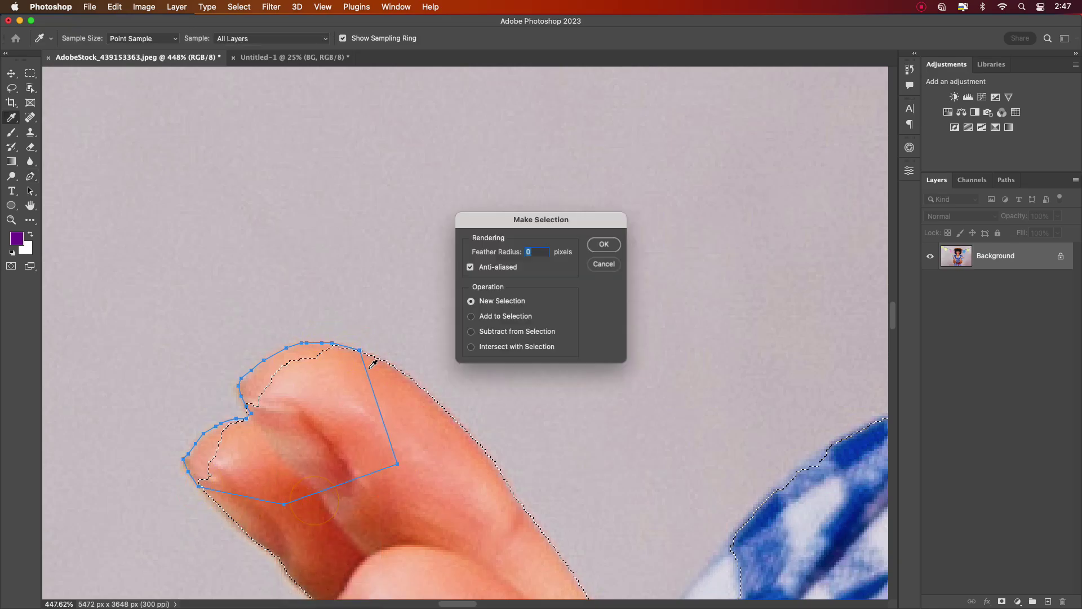
click(604, 244)
Trace a closed Pen path along the upper edge of the left checkered sleeve, from the hand to the blue shoulder
scroll(569, 355, down, 3)
scroll(569, 355, up, 5)
scroll(490, 391, down, 4)
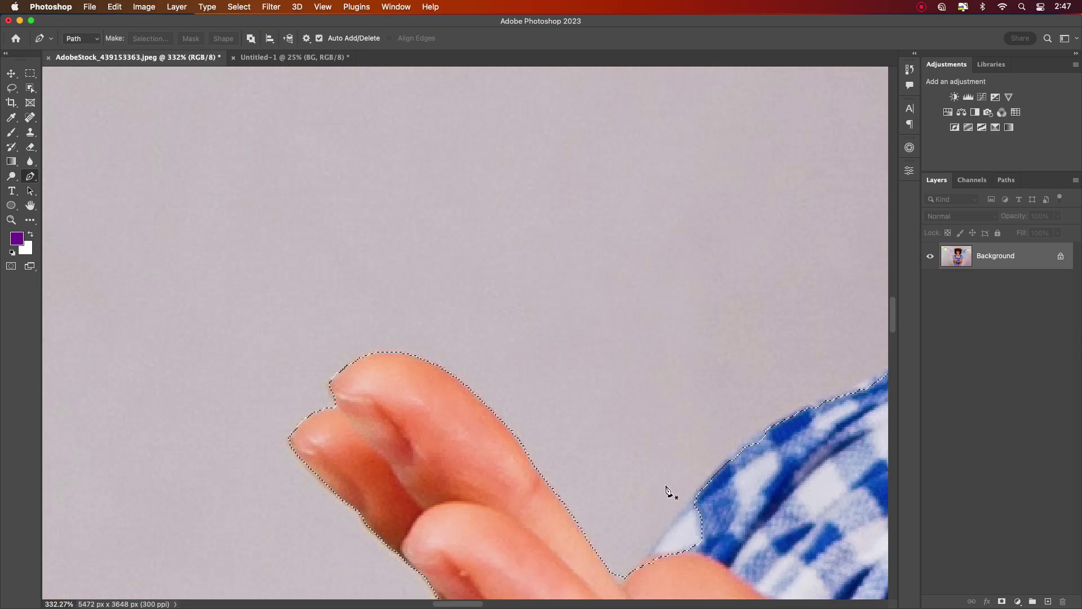
drag(744, 488, 507, 379)
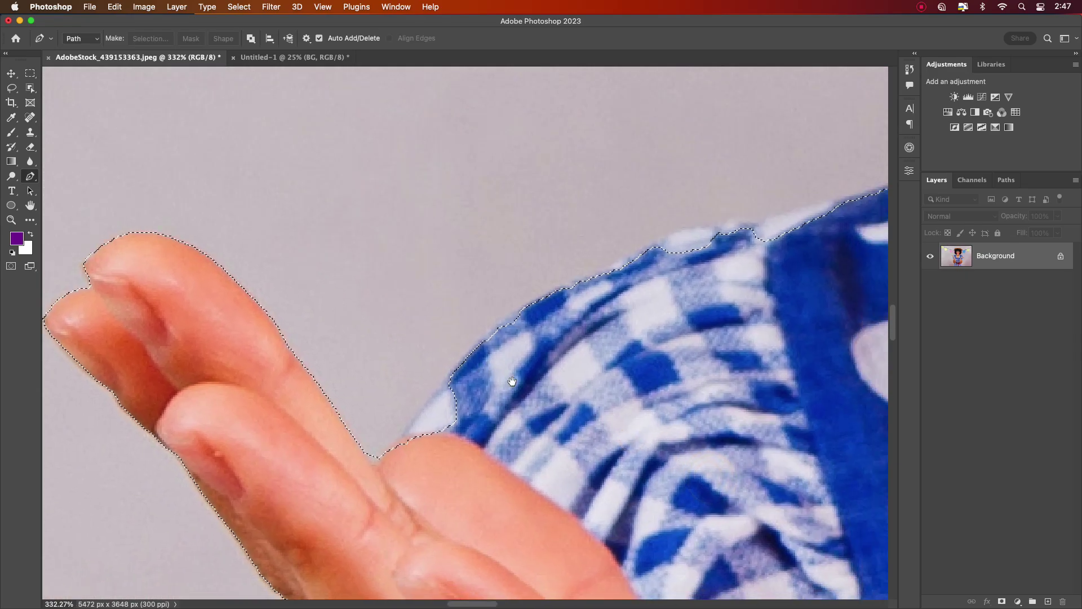
click(386, 451)
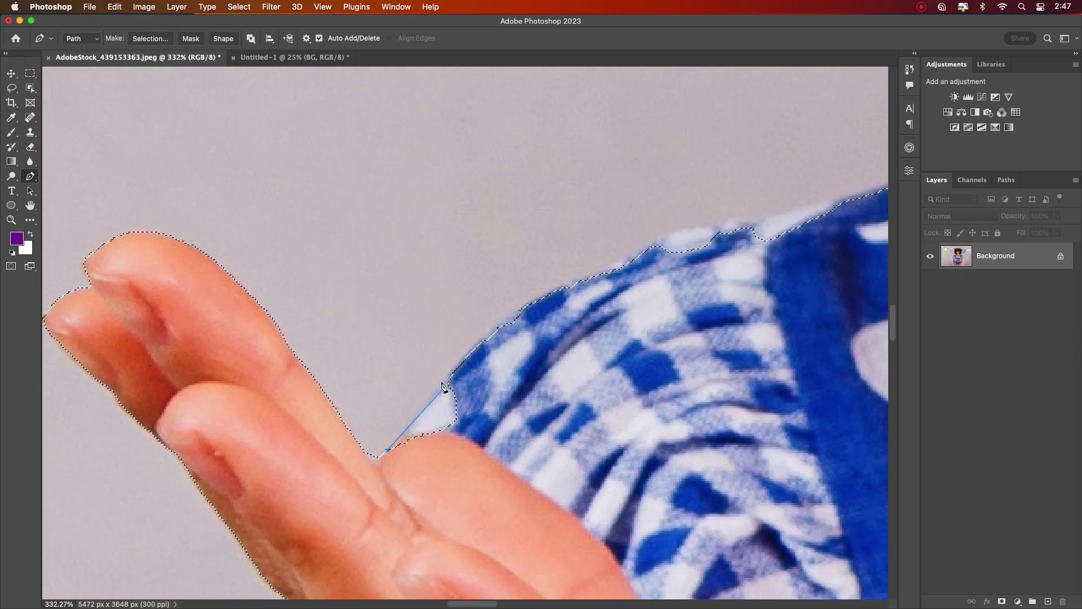
click(511, 312)
click(550, 290)
click(688, 232)
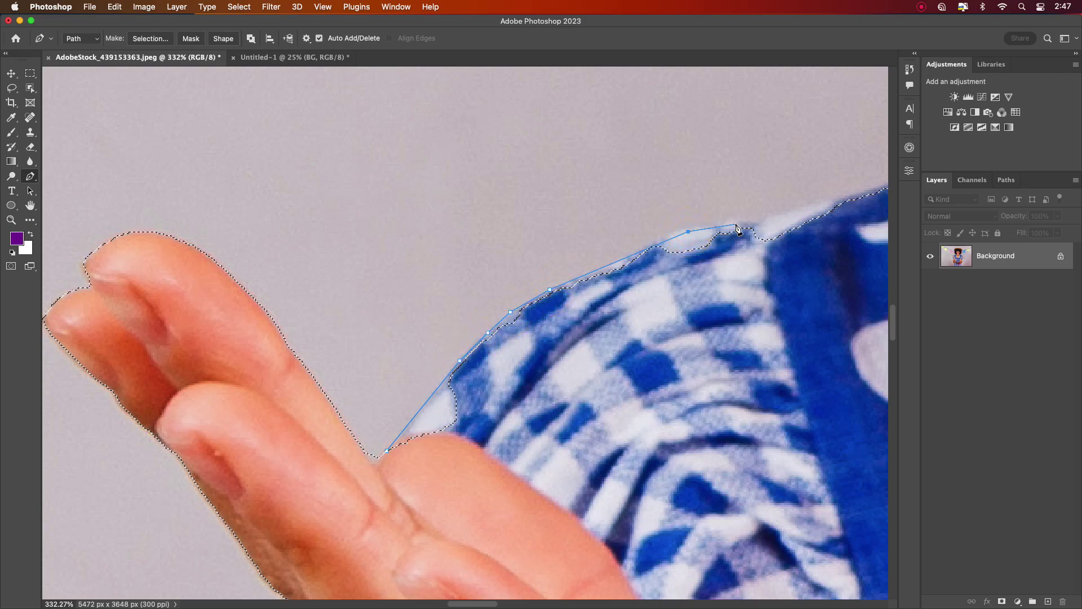
click(739, 222)
click(861, 195)
click(387, 450)
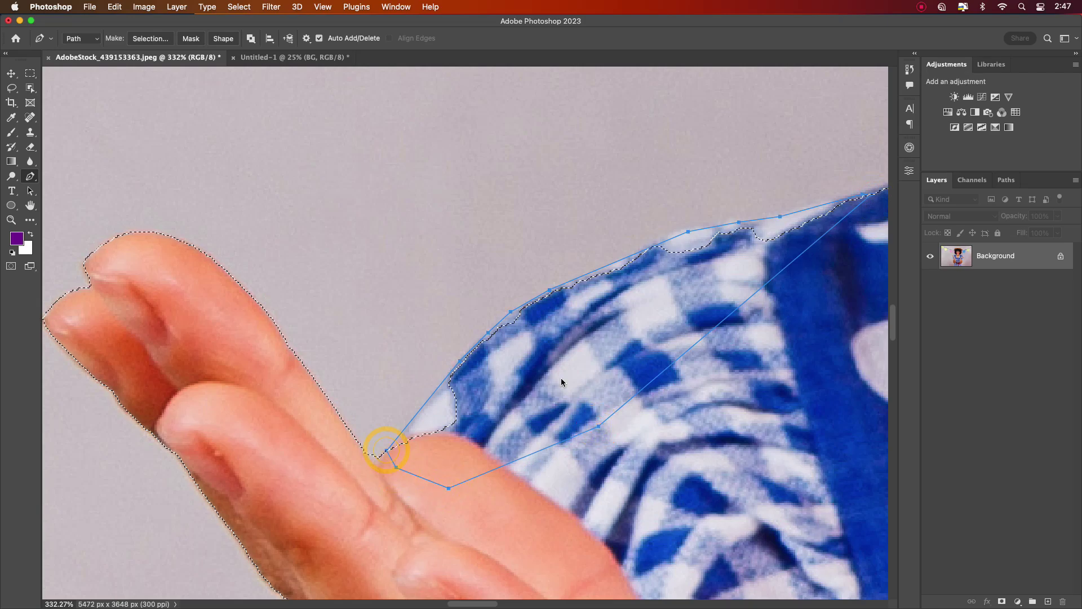
Turn the upper sleeve path into a selection with the Add to Selection operation
right_click(562, 378)
click(598, 432)
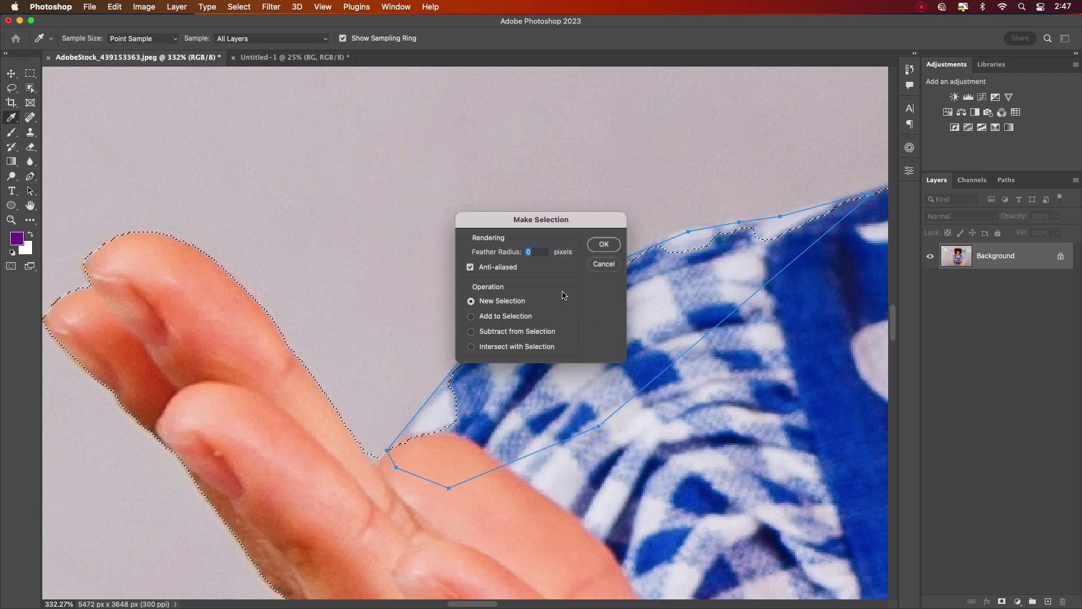
click(471, 315)
click(598, 242)
Outline the outer edge of the left checkered sleeve below the hand with a curved Pen path and add it to the selection
scroll(665, 340, down, 2)
scroll(664, 340, down, 2)
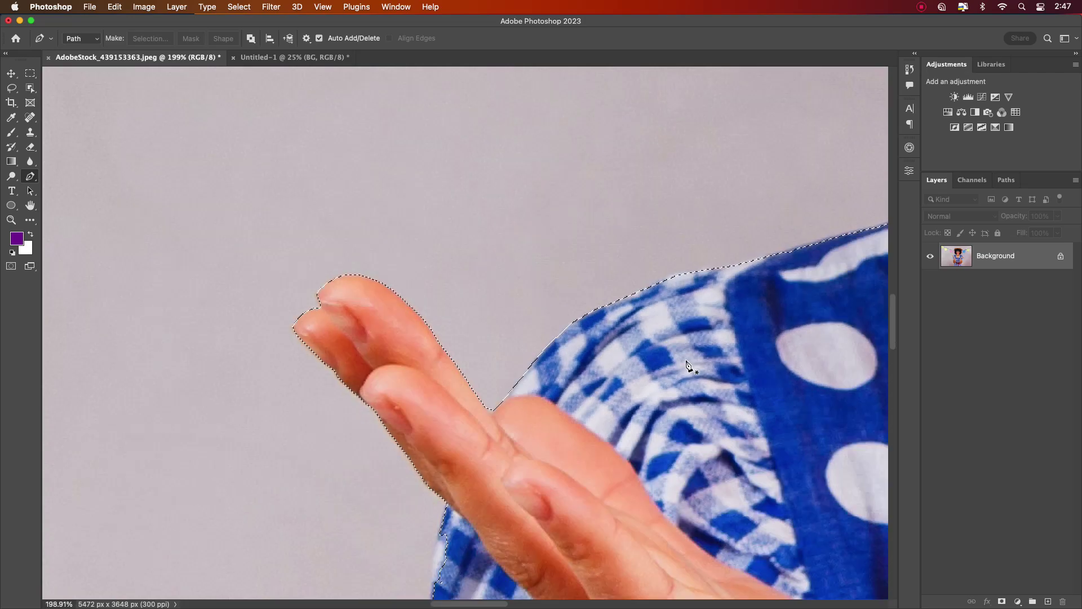
scroll(688, 362, down, 5)
scroll(688, 362, right, 5)
scroll(594, 312, up, 3)
scroll(595, 311, left, 4)
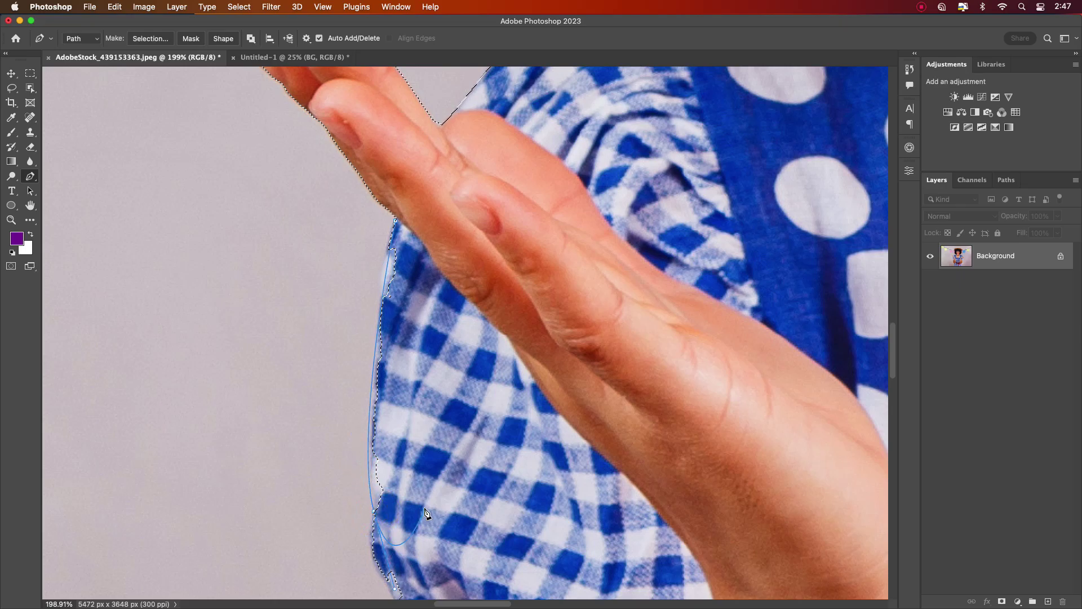
right_click(427, 357)
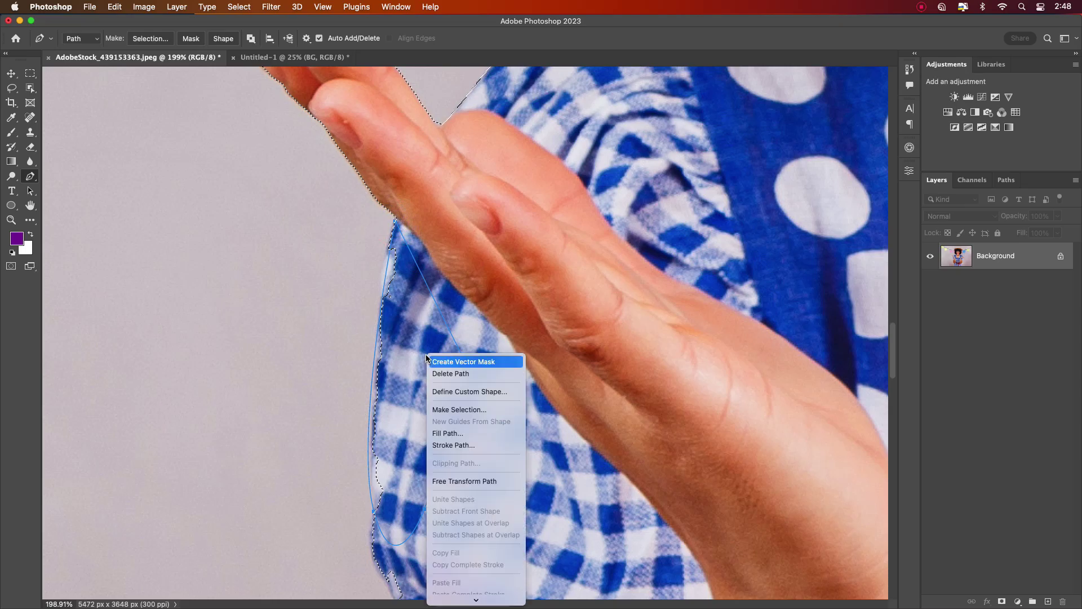
click(464, 410)
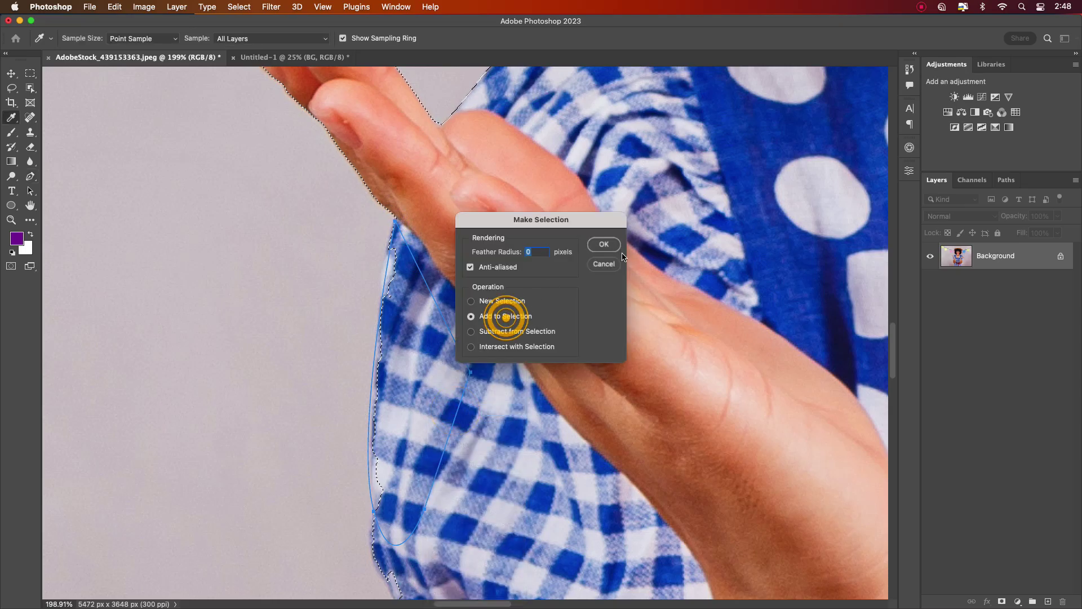
click(604, 244)
scroll(624, 385, down, 5)
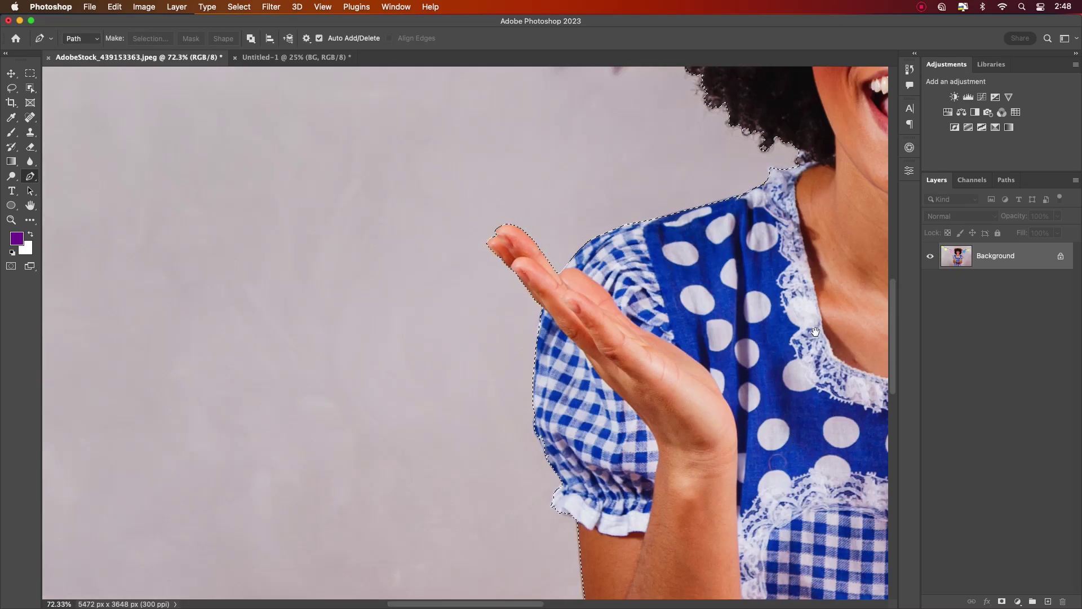
drag(814, 331, 575, 338)
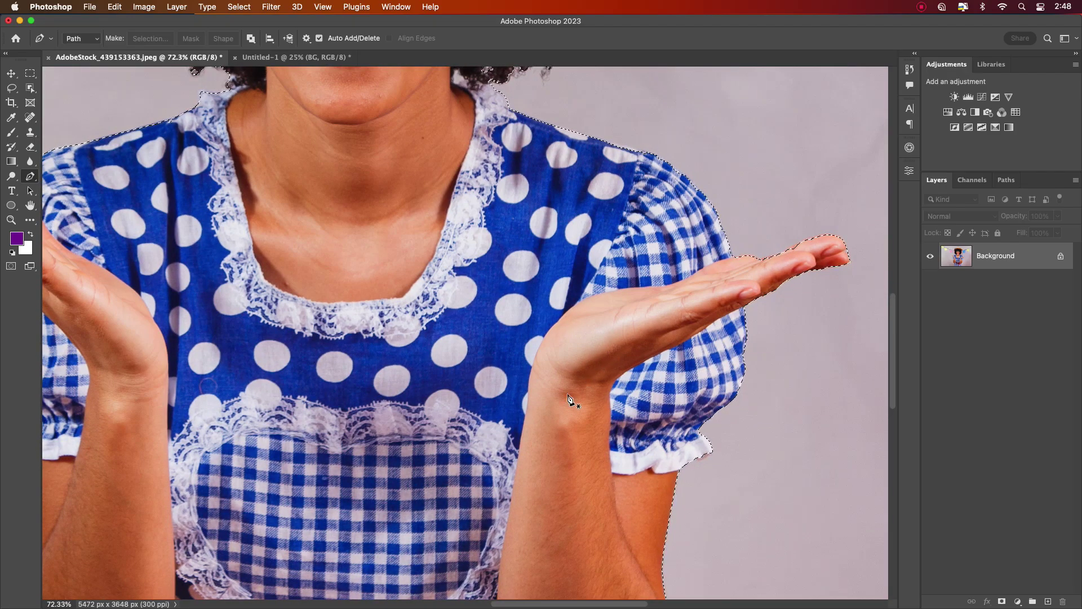
Check the selection outline around the whole woman and mask out the background with a layer mask
scroll(428, 397, down, 10)
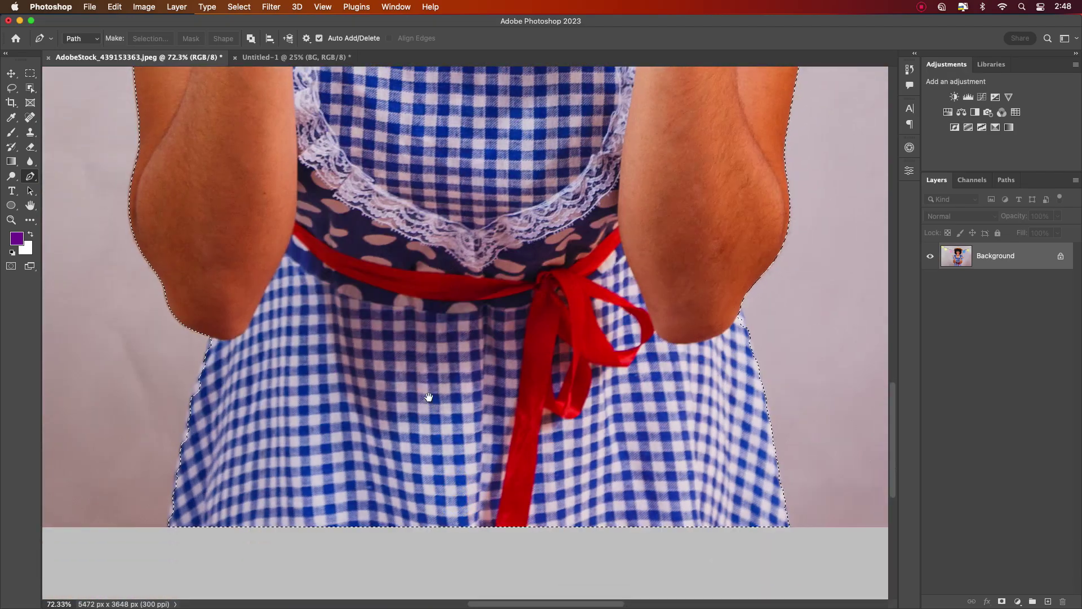
scroll(429, 397, up, 10)
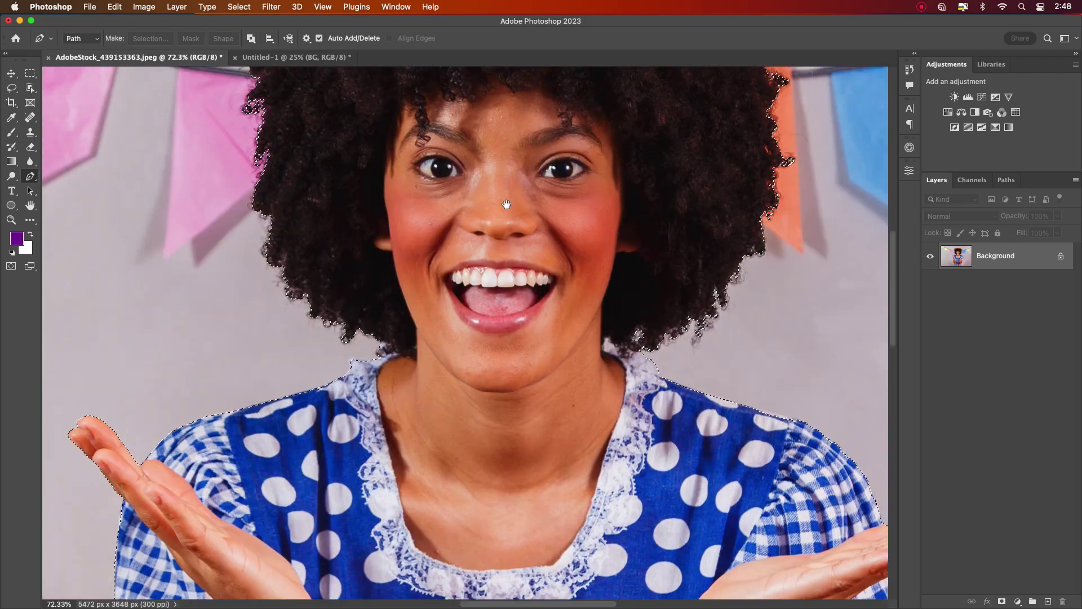
scroll(506, 204, up, 10)
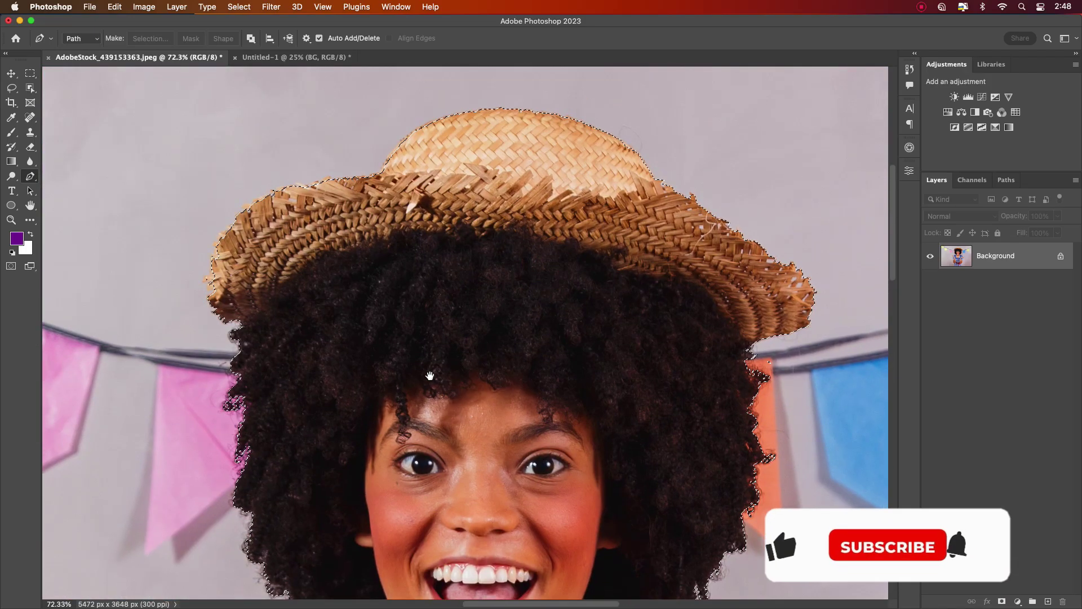
scroll(445, 355, down, 10)
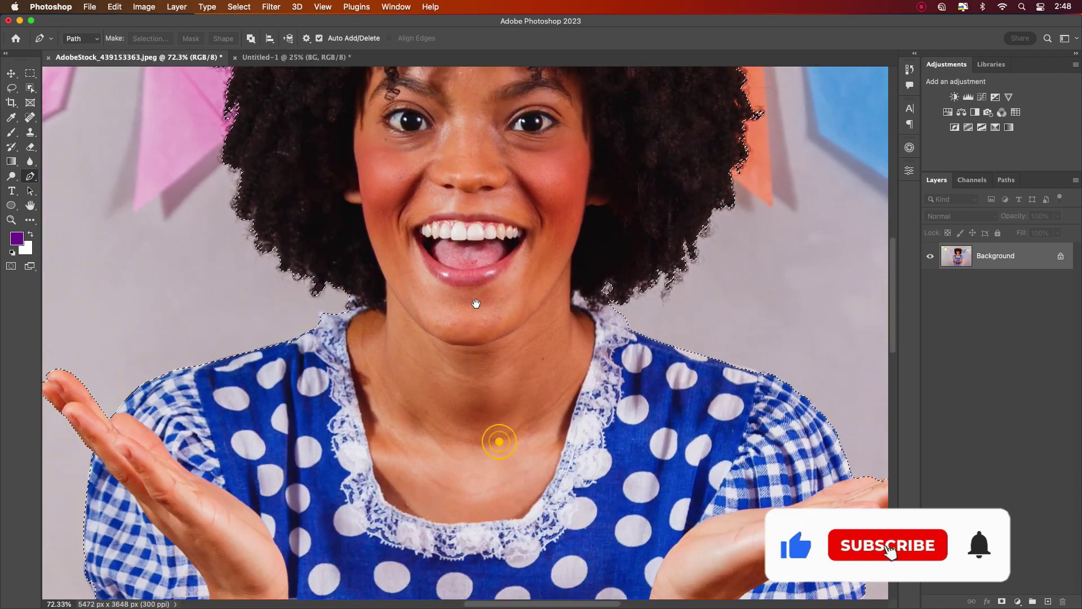
scroll(476, 304, down, 5)
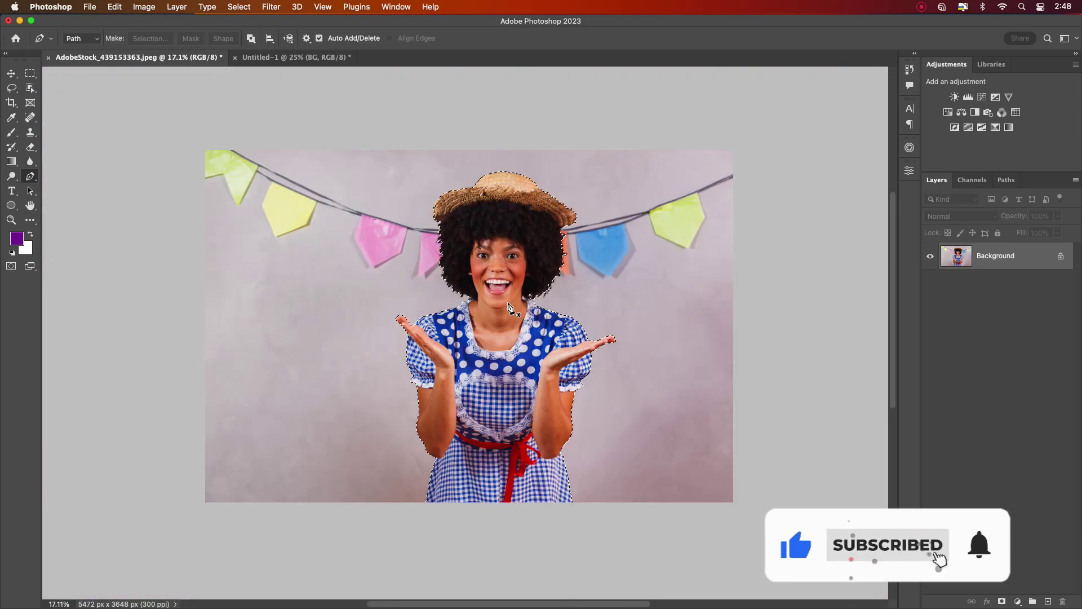
click(1001, 601)
Refine the mask's edge radius and contrast in Select and Mask, and convert the masked layer to a smart object
right_click(996, 257)
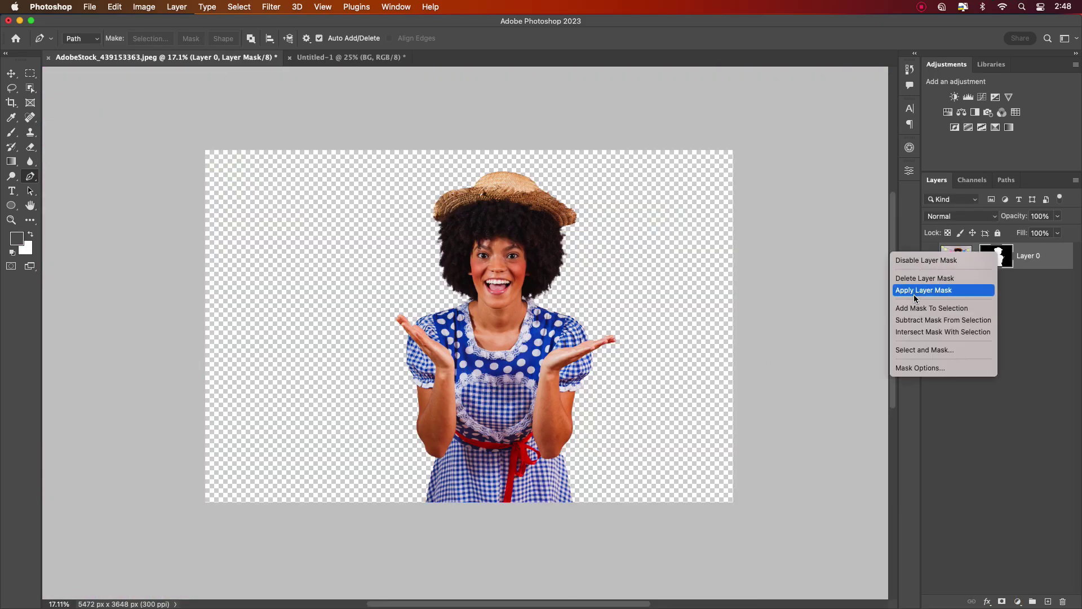
click(924, 350)
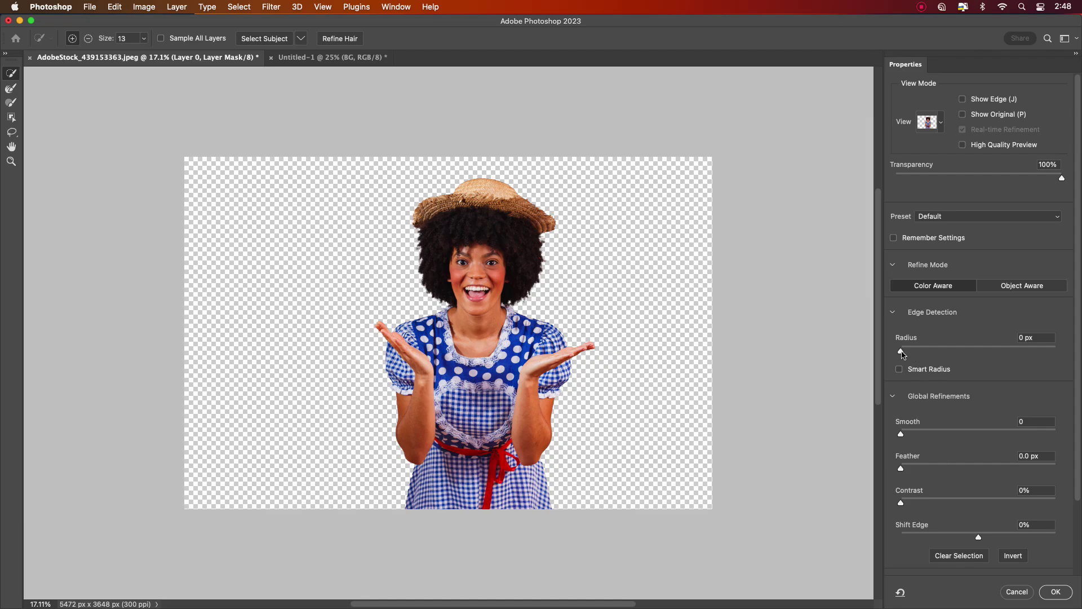
drag(902, 353, 910, 353)
click(906, 507)
key(Return)
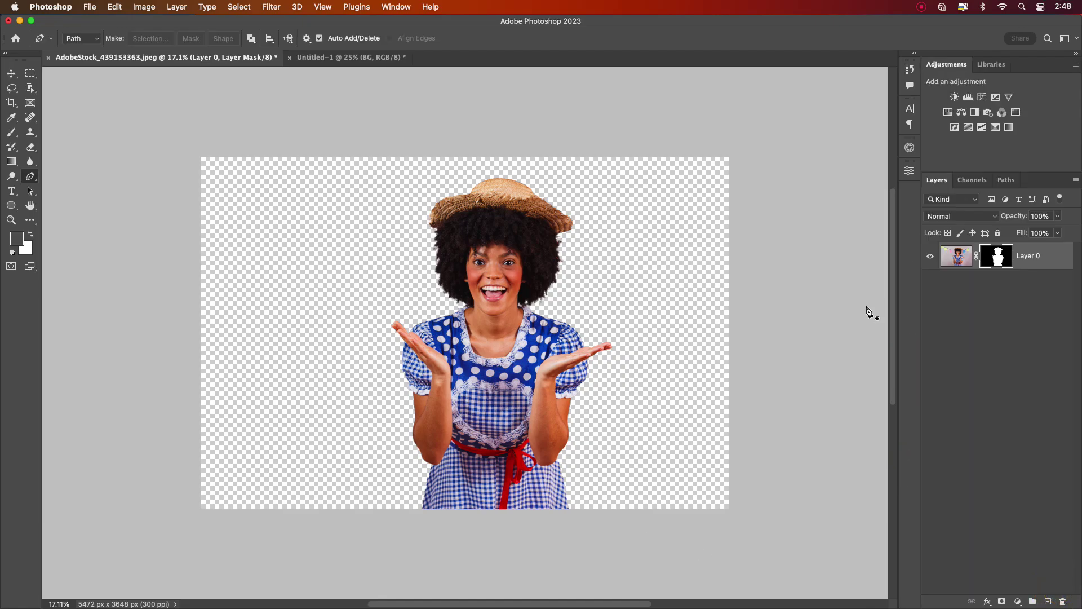
right_click(1050, 261)
click(952, 221)
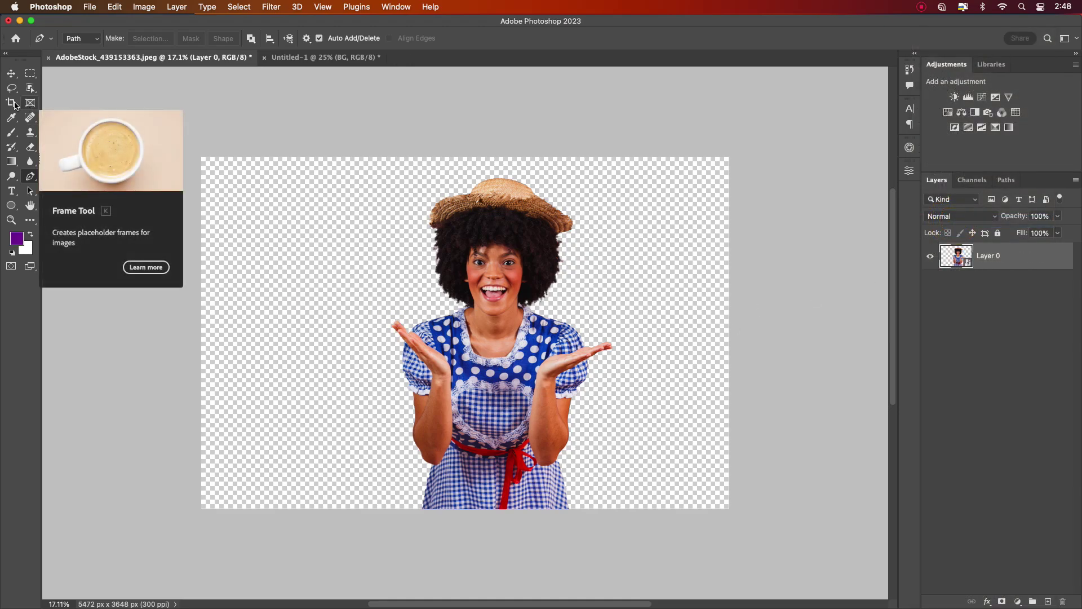
Crop the empty areas on both sides of the woman, leaving a canvas of 2548 x 3648 px
key(c)
drag(225, 306, 288, 328)
drag(638, 333, 587, 335)
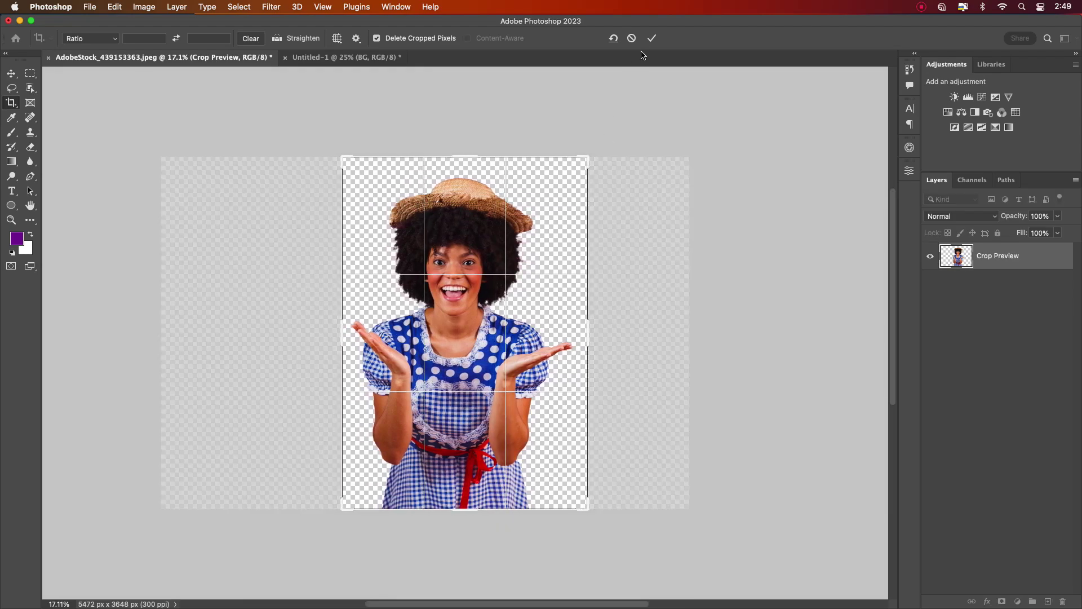
click(651, 38)
click(12, 74)
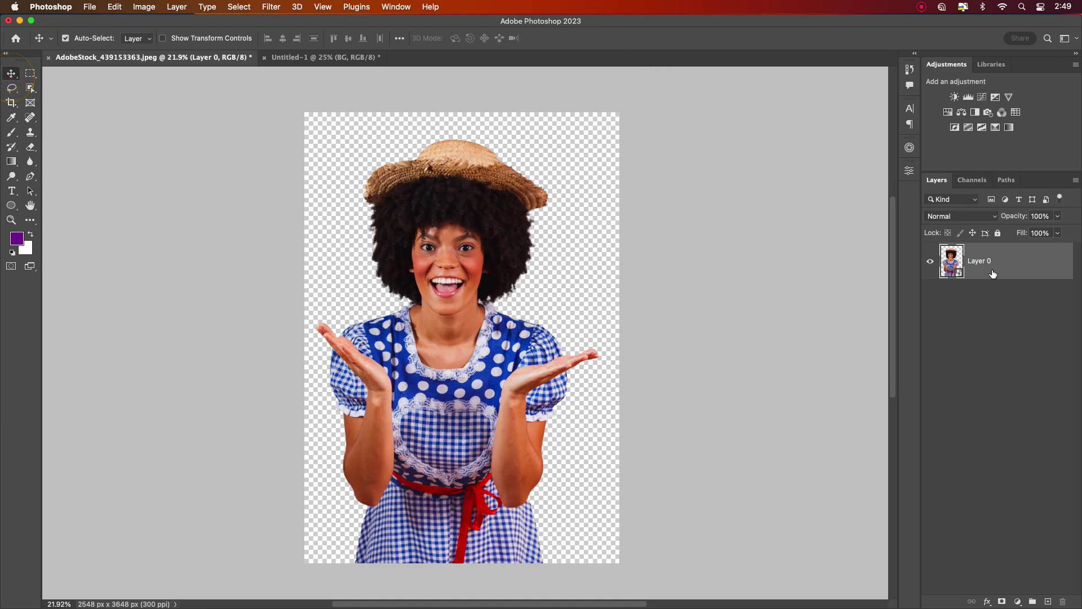
Add a Black & White adjustment layer with yellows 69, cyans -9 and blues -61, and fine-tune the reds and greens
click(1017, 601)
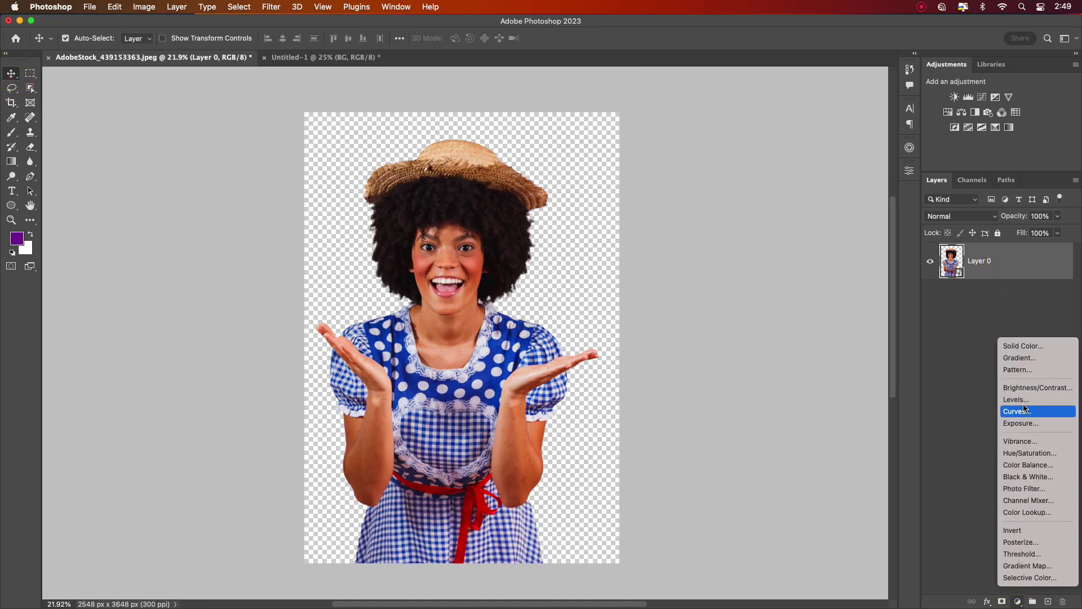
click(1028, 477)
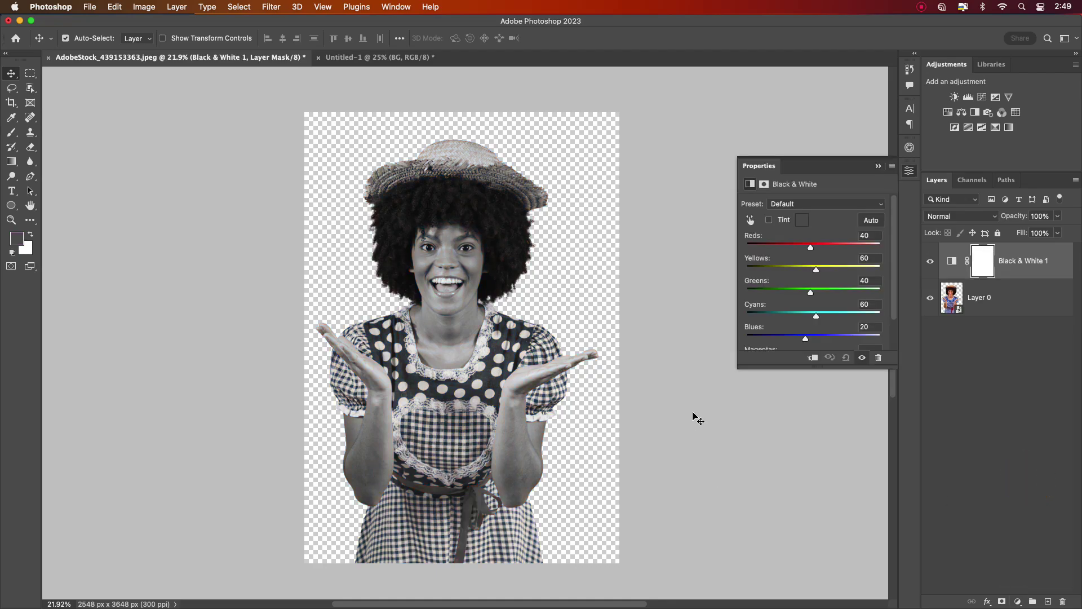
drag(817, 270, 806, 247)
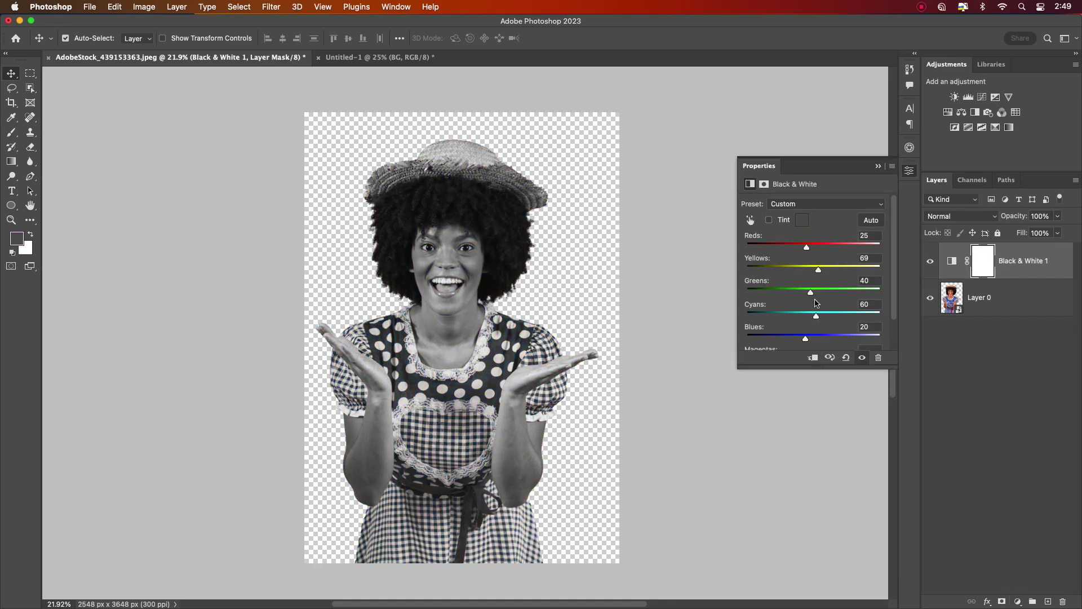
drag(812, 318, 783, 340)
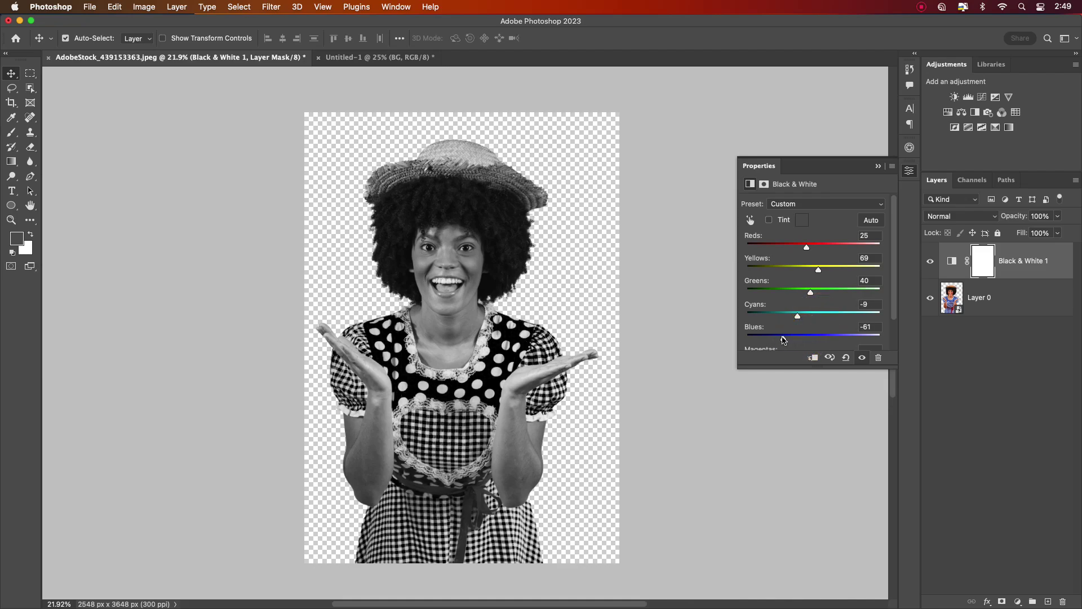
drag(807, 248, 819, 295)
click(877, 167)
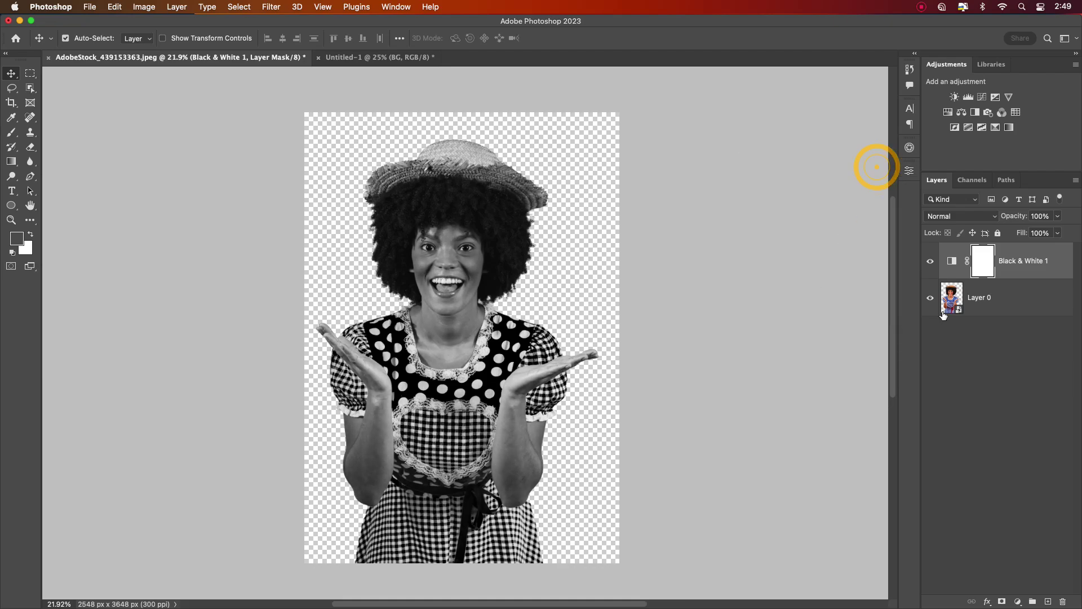
click(1030, 269)
click(1018, 602)
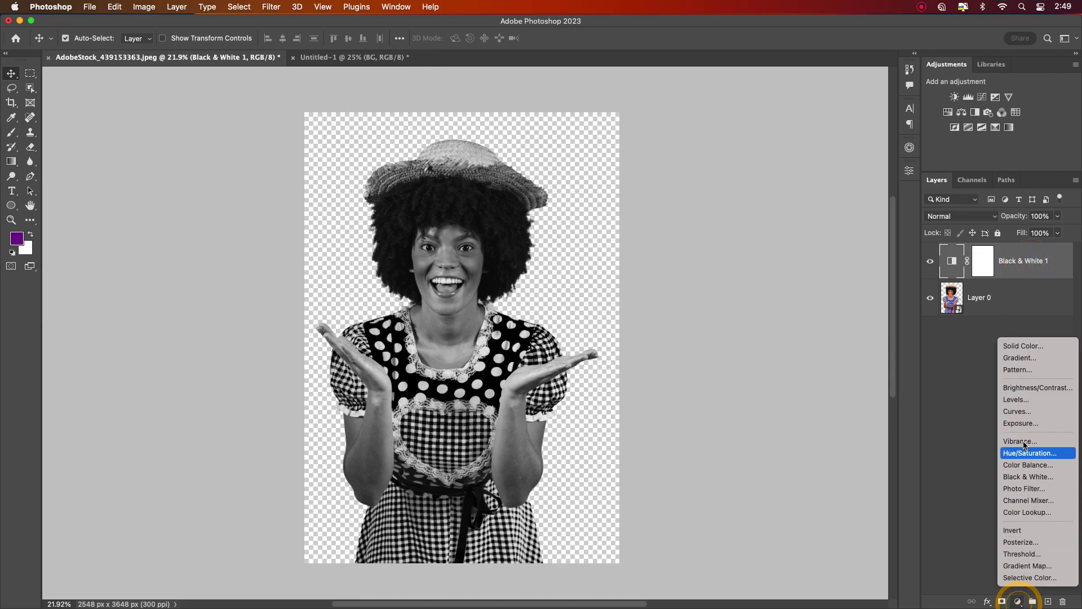
click(970, 505)
click(986, 602)
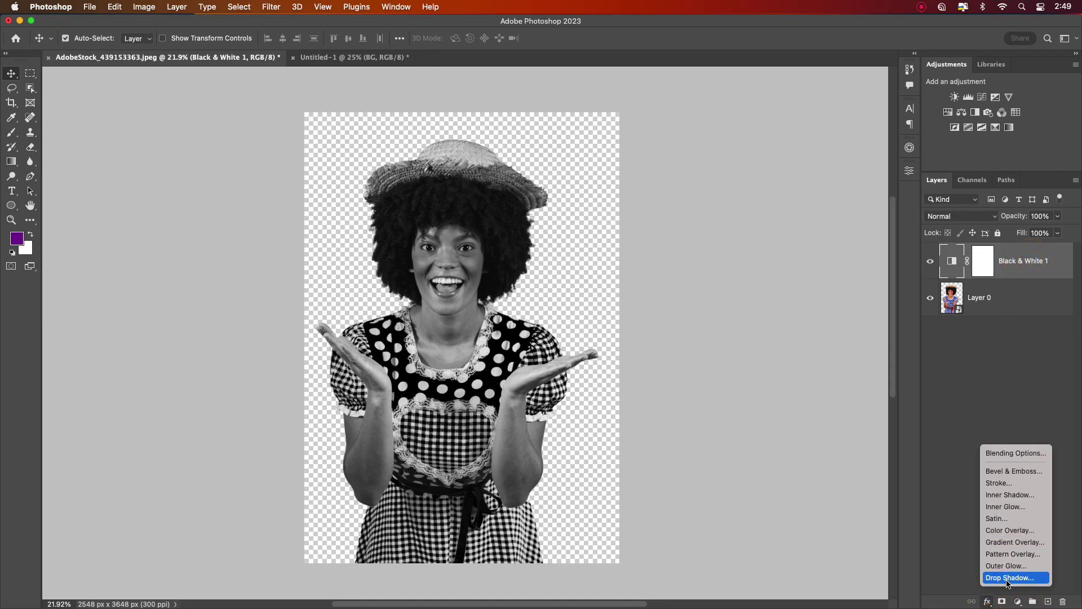
click(951, 529)
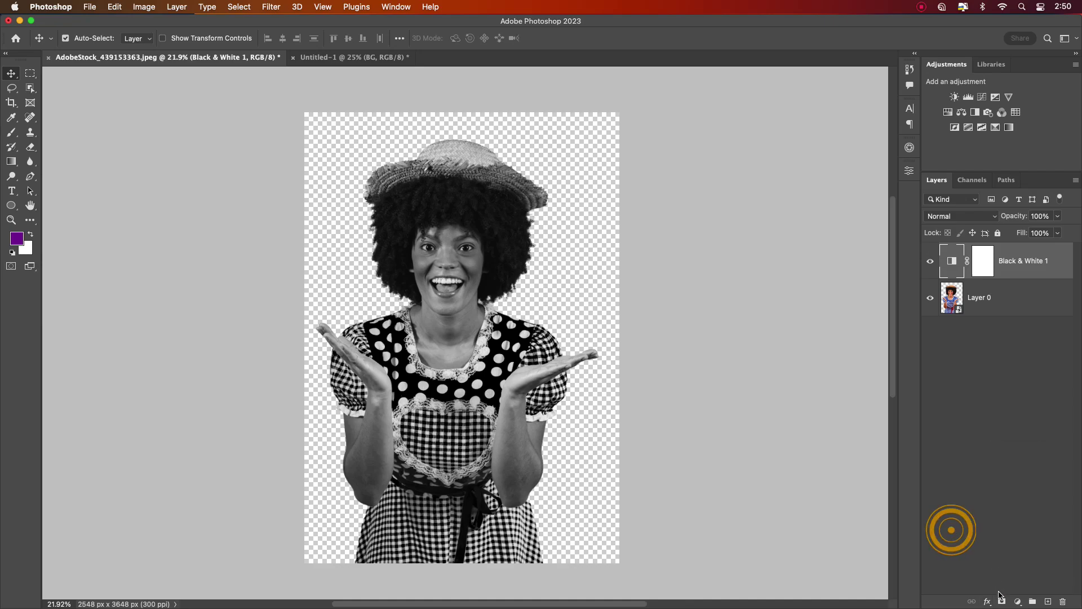
Add a Gradient Map adjustment layer above the Black & White layer, with a gradient running from black to white
click(1018, 602)
click(1030, 567)
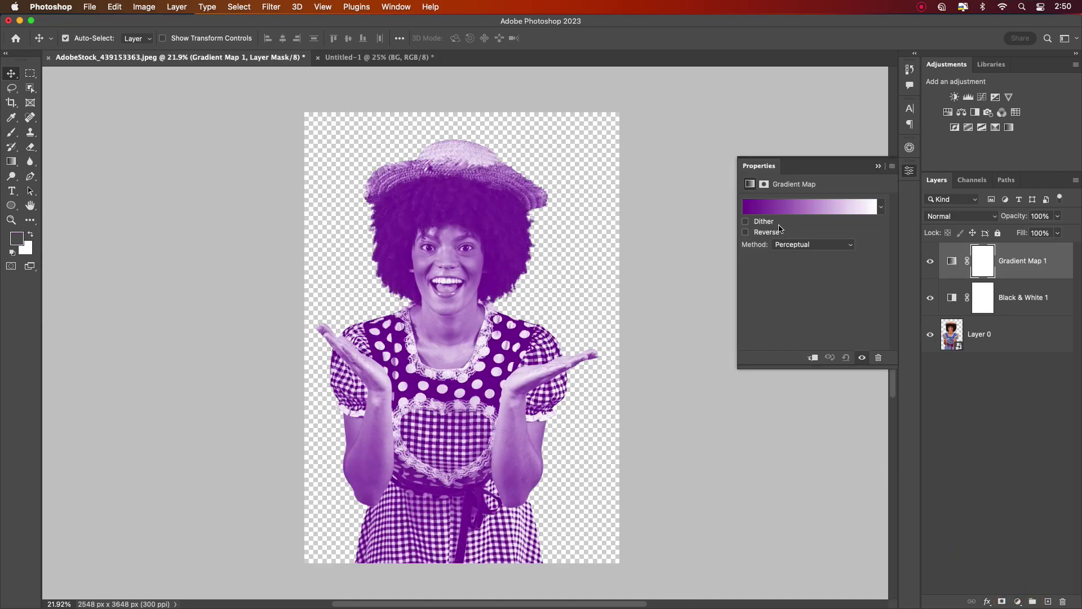
click(759, 211)
double_click(430, 348)
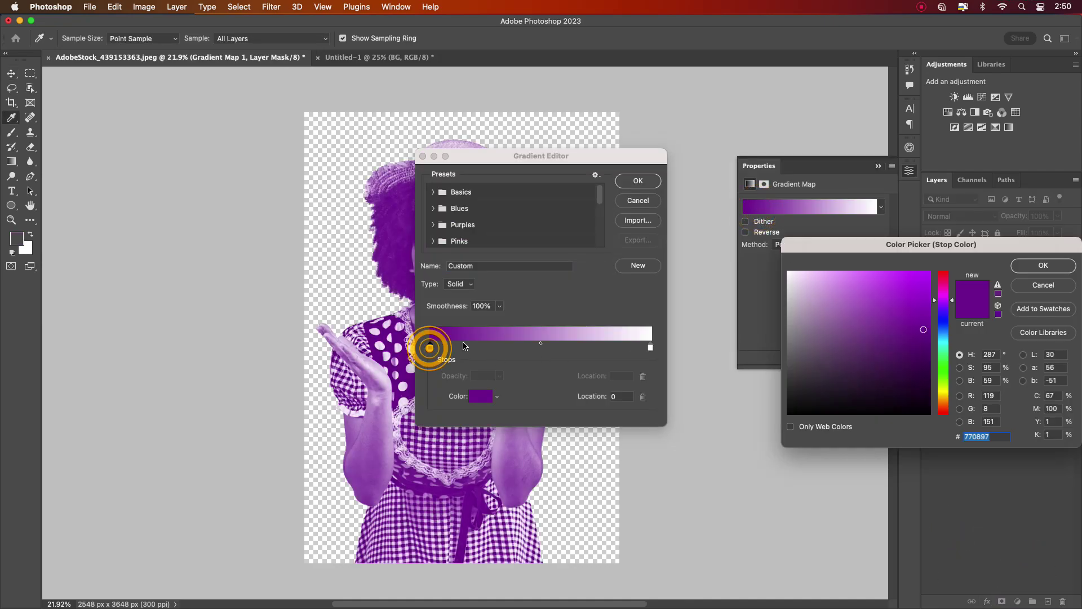
click(823, 366)
click(1043, 264)
drag(532, 156, 742, 220)
double_click(861, 411)
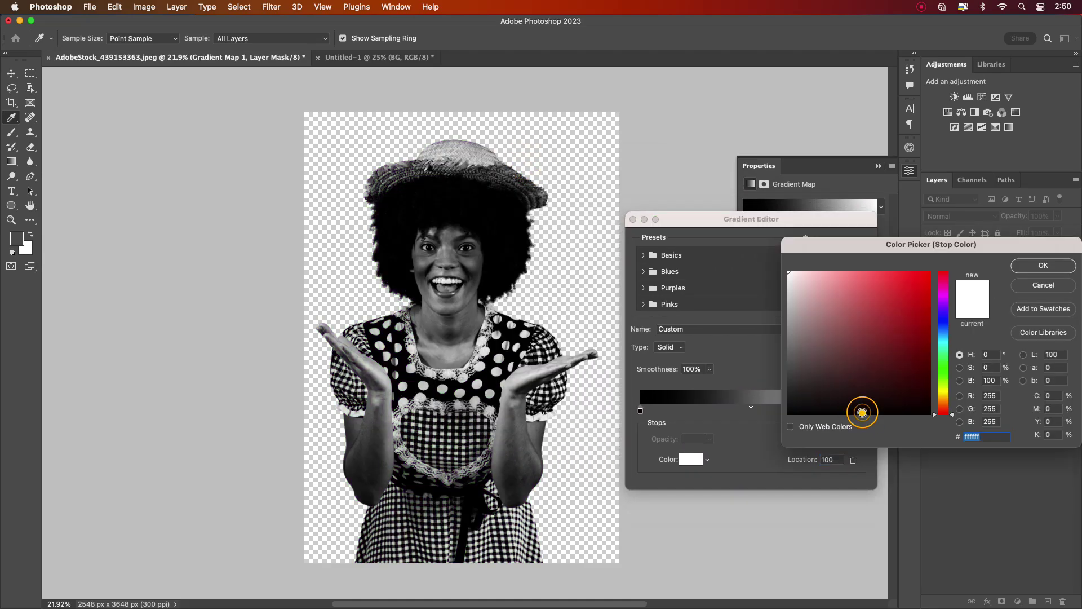
click(1043, 265)
click(848, 244)
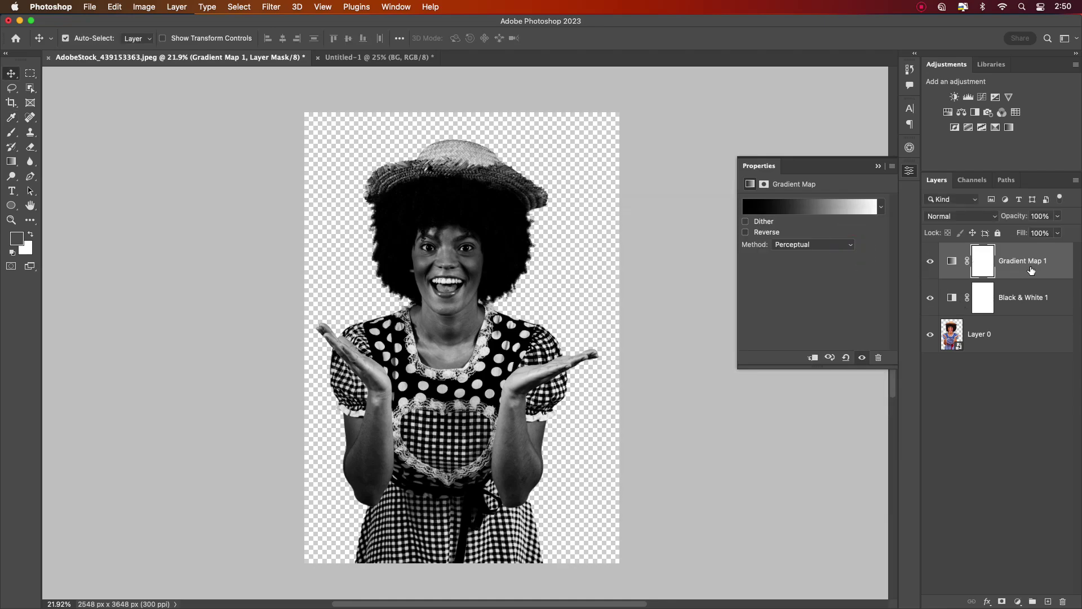
Lower the Gradient Map layer's opacity to 26%
click(951, 260)
click(1057, 216)
drag(1058, 230, 1020, 234)
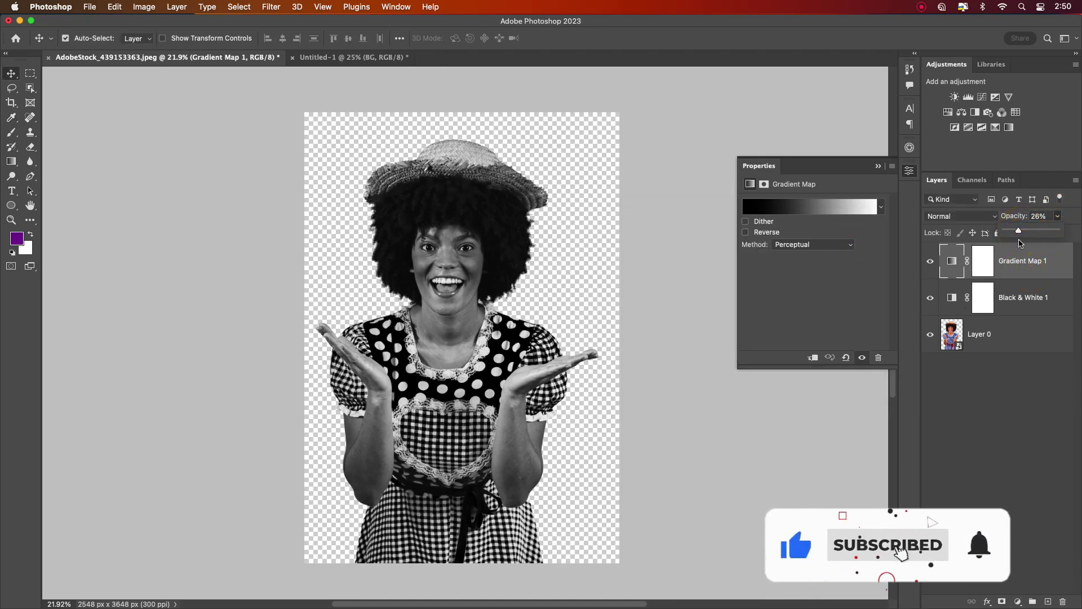
click(1017, 310)
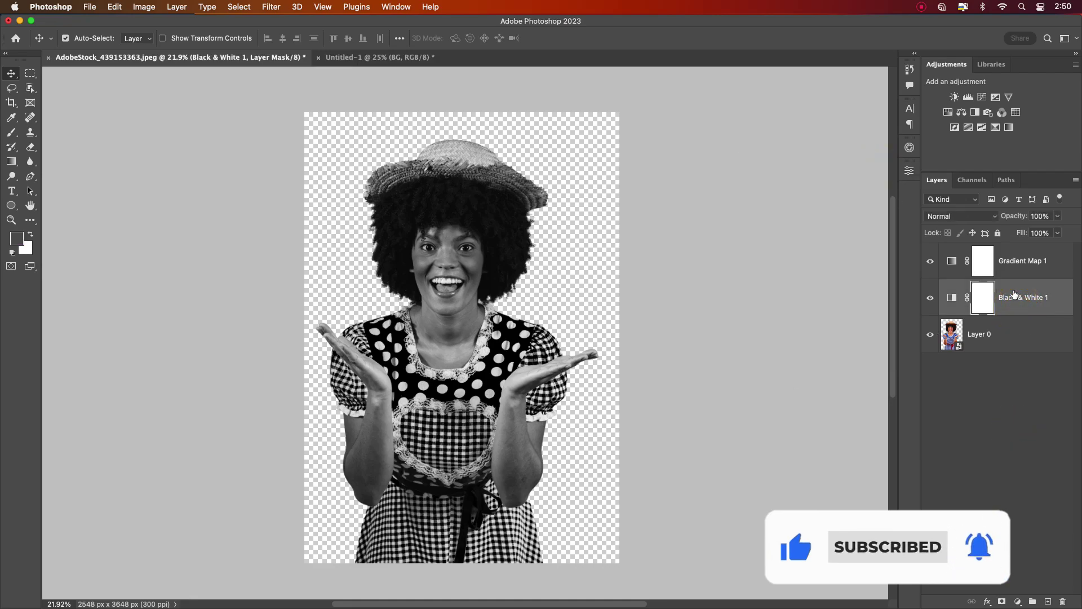
Duplicate the woman's cut-out layer, Layer 0, and hide the original
click(1017, 332)
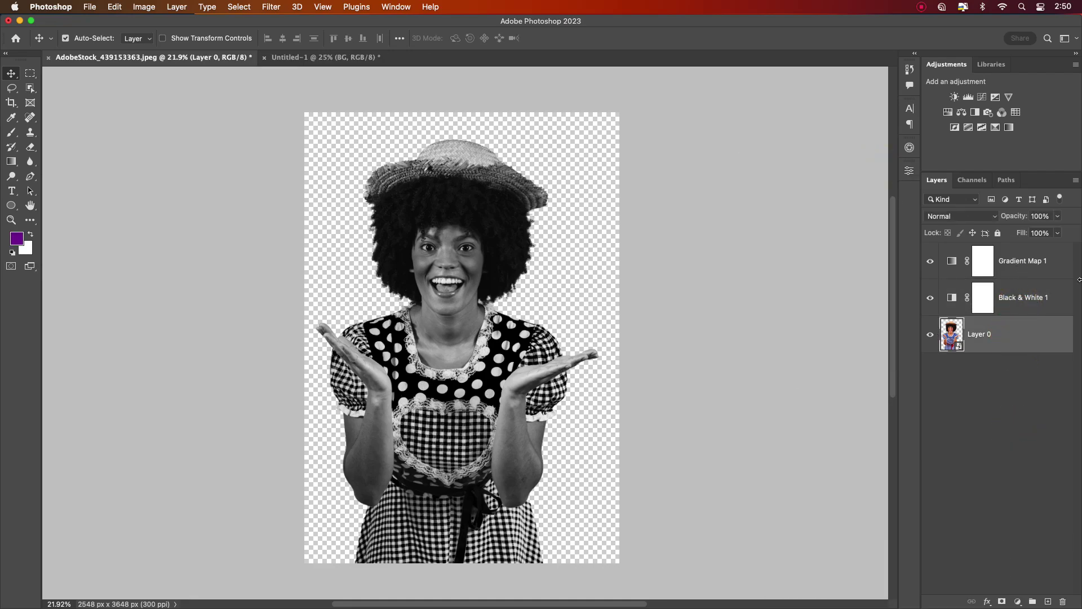
key(super+j)
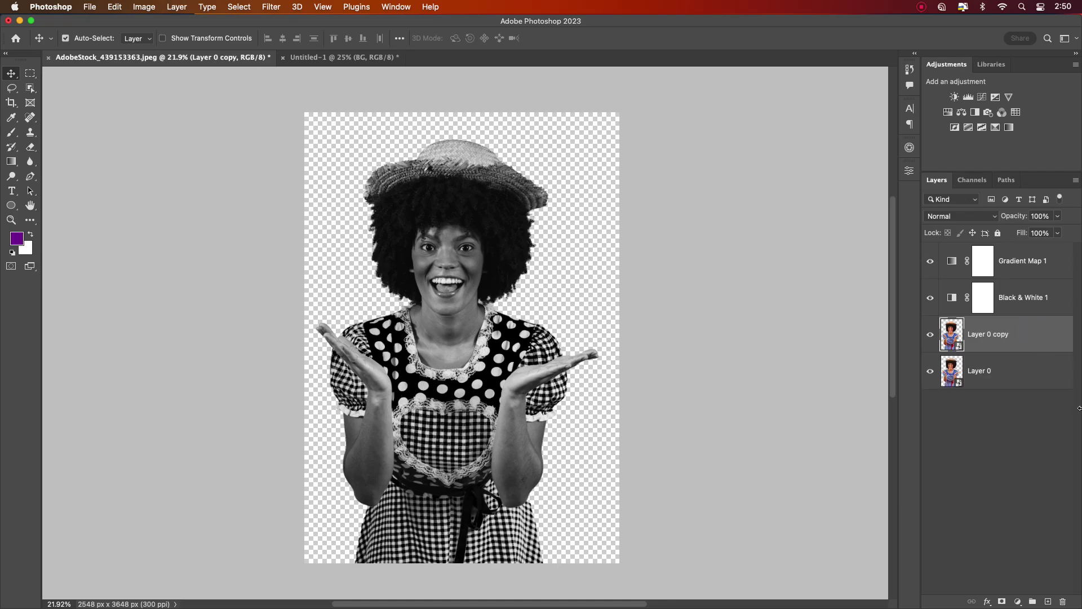
click(929, 373)
Combine the duplicated cut-out, the Black & White layer and the Gradient Map layer into one smart object
click(1015, 339)
shift+click(1030, 268)
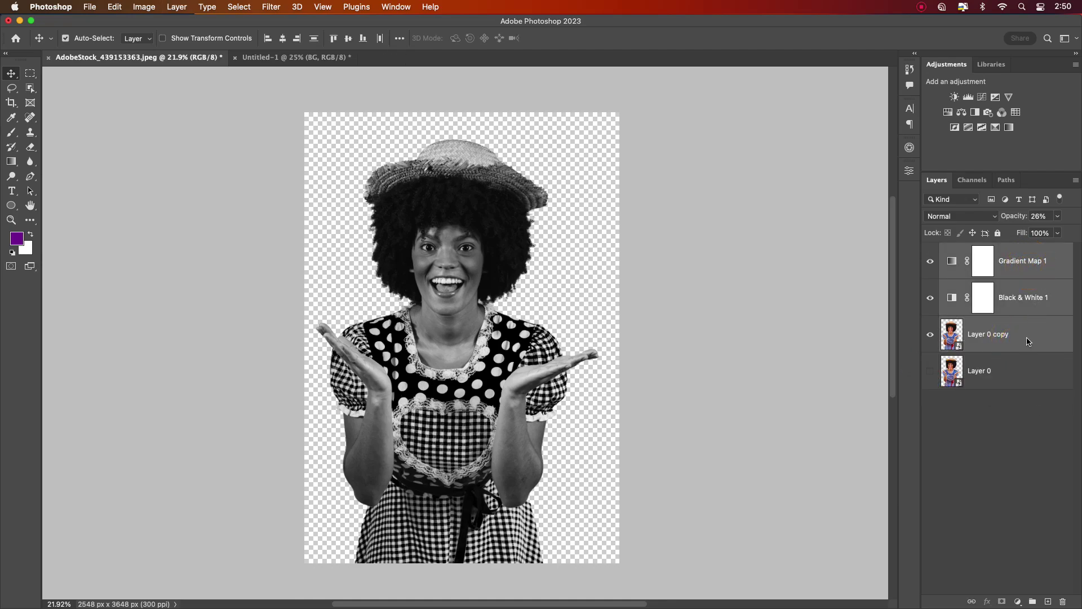
right_click(1032, 334)
click(925, 479)
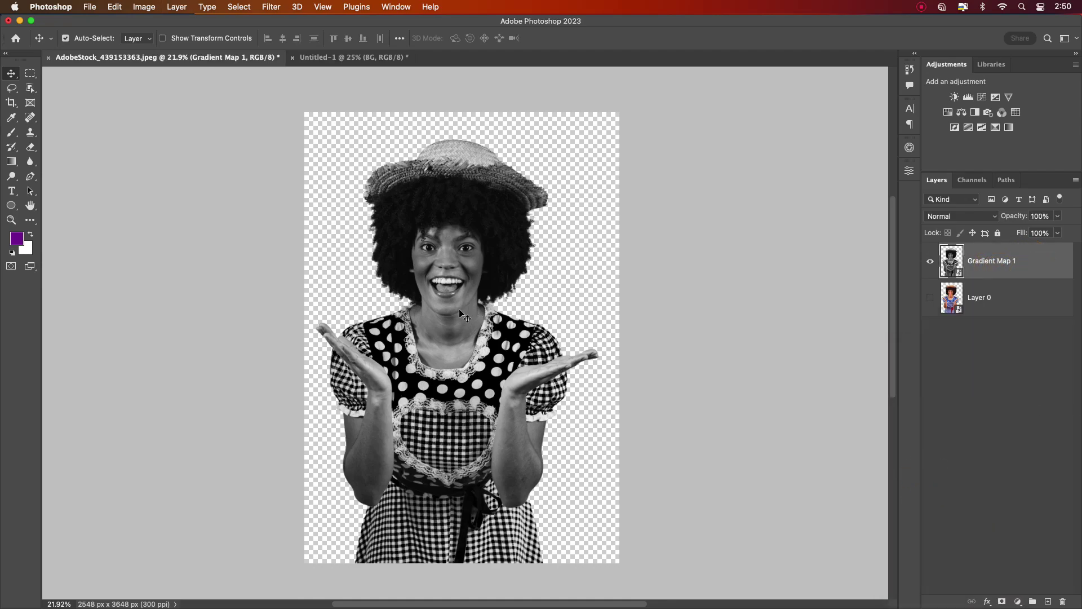
Open the Camera Raw filter on the combined black-and-white smart object and set Sharpening to 69
scroll(479, 305, up, 3)
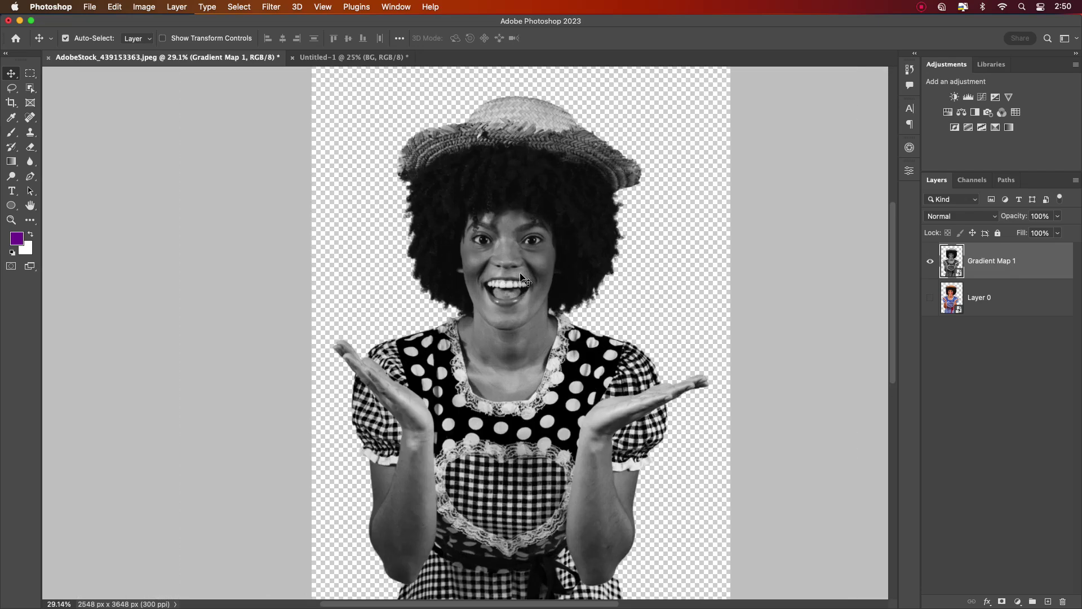
scroll(520, 277, up, 2)
click(273, 8)
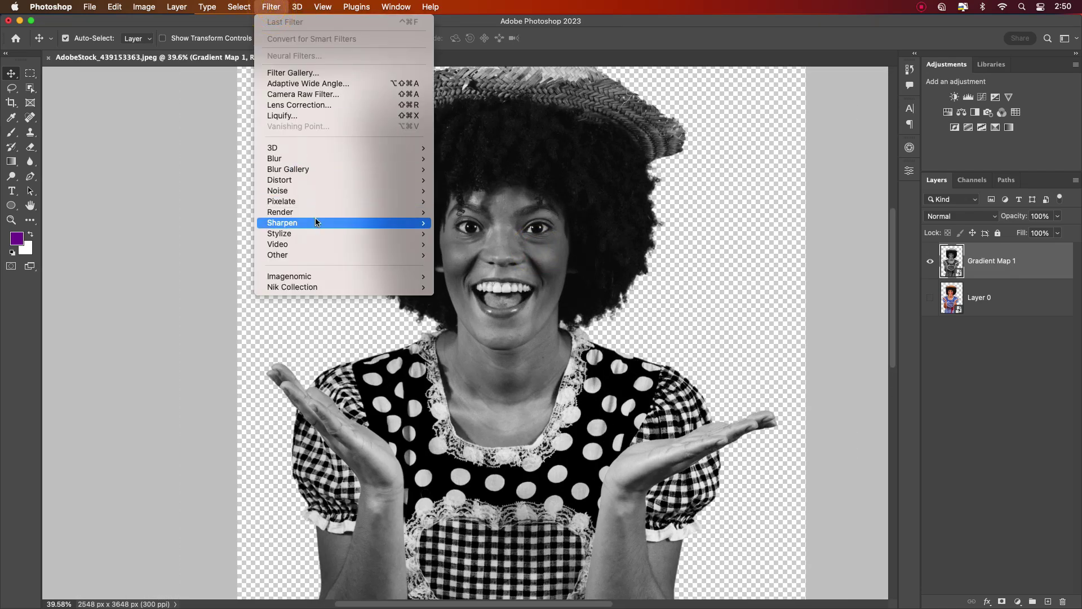
mouse_move(322, 161)
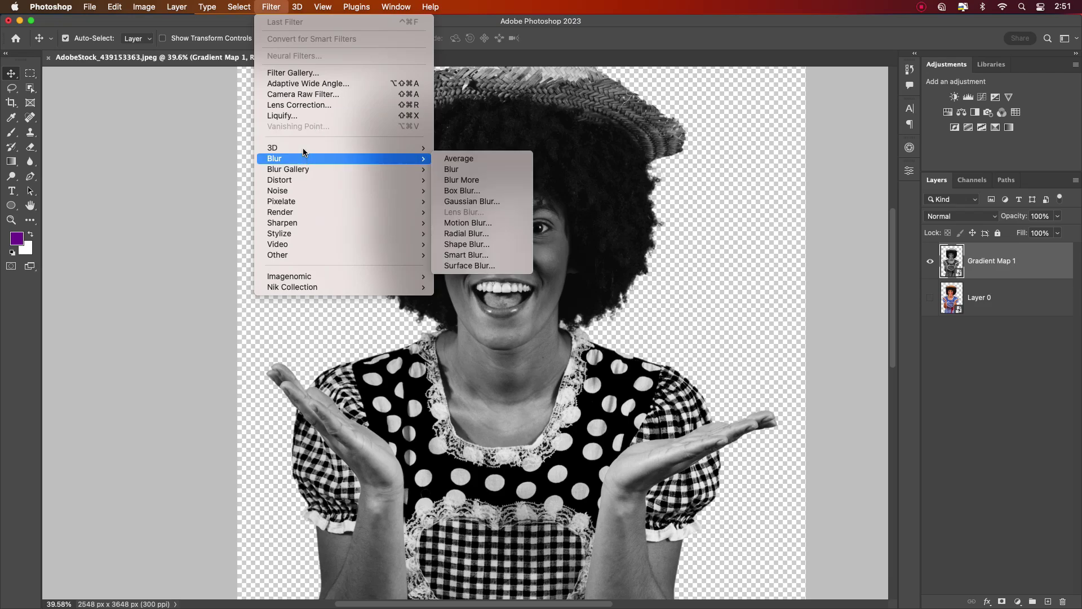
click(293, 95)
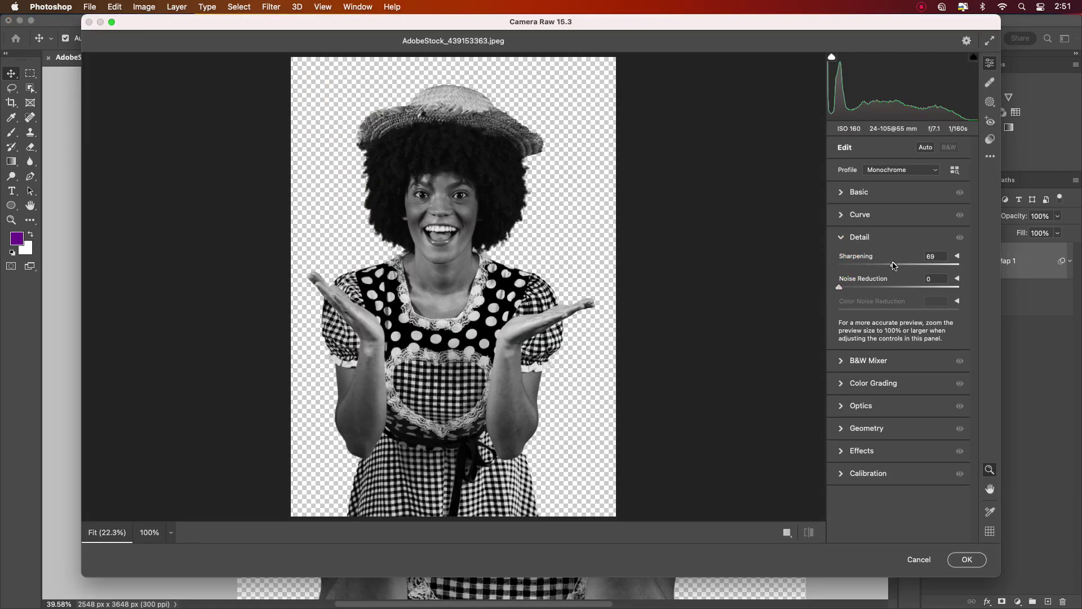
Set Exposure to +0.35, Contrast to +17, Shadows to +15, Whites to -17 and Blacks to -12 for the woman
click(851, 192)
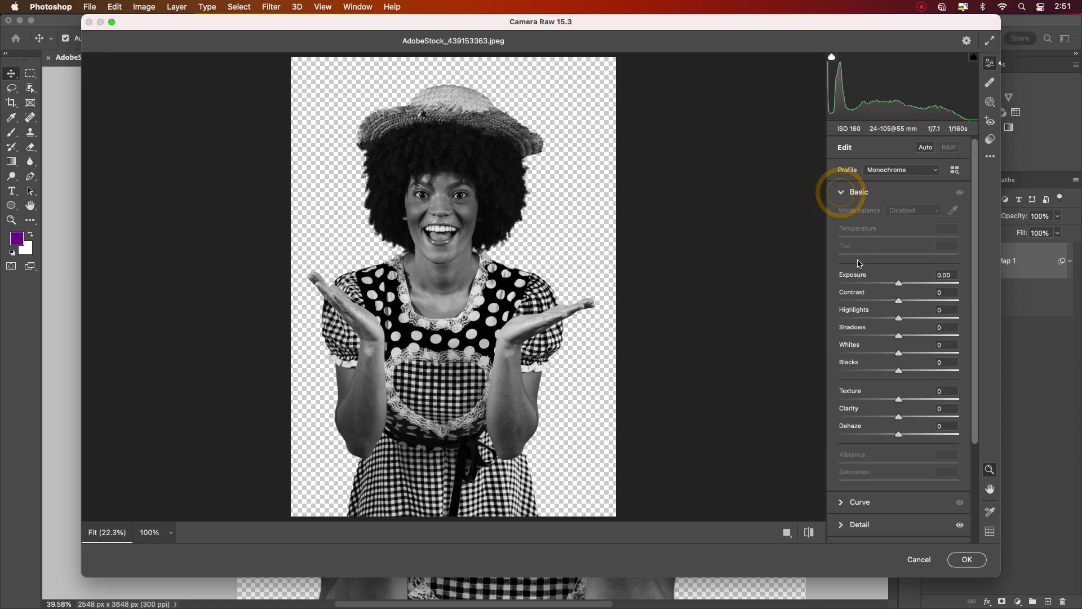
click(899, 283)
drag(900, 283, 891, 371)
double_click(907, 318)
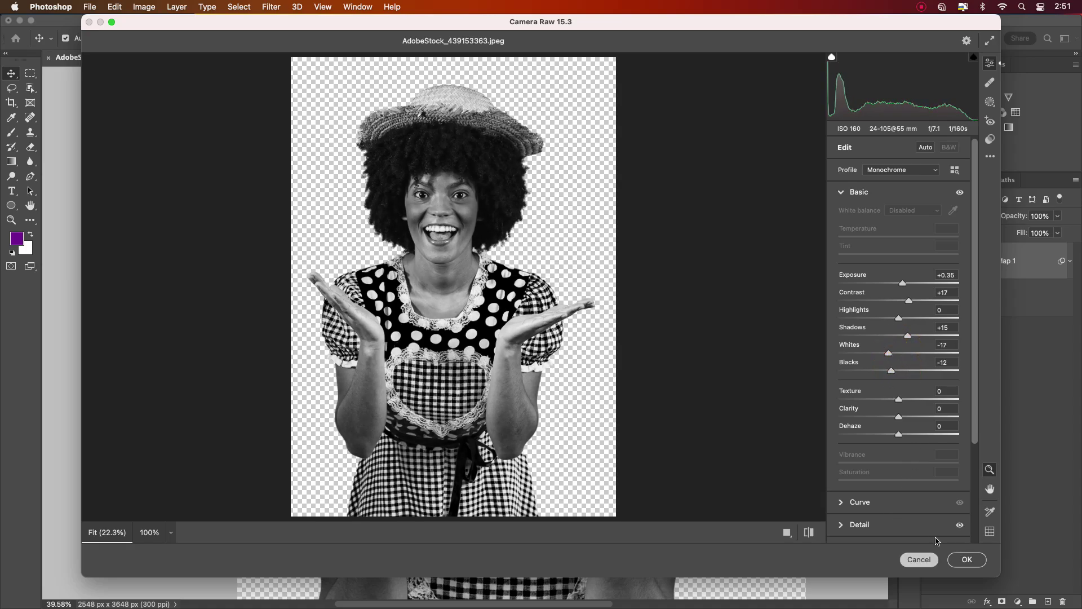
Set Texture to +18, Clarity to +17 and Dehaze to -8, and apply the Camera Raw filter
drag(900, 418, 913, 398)
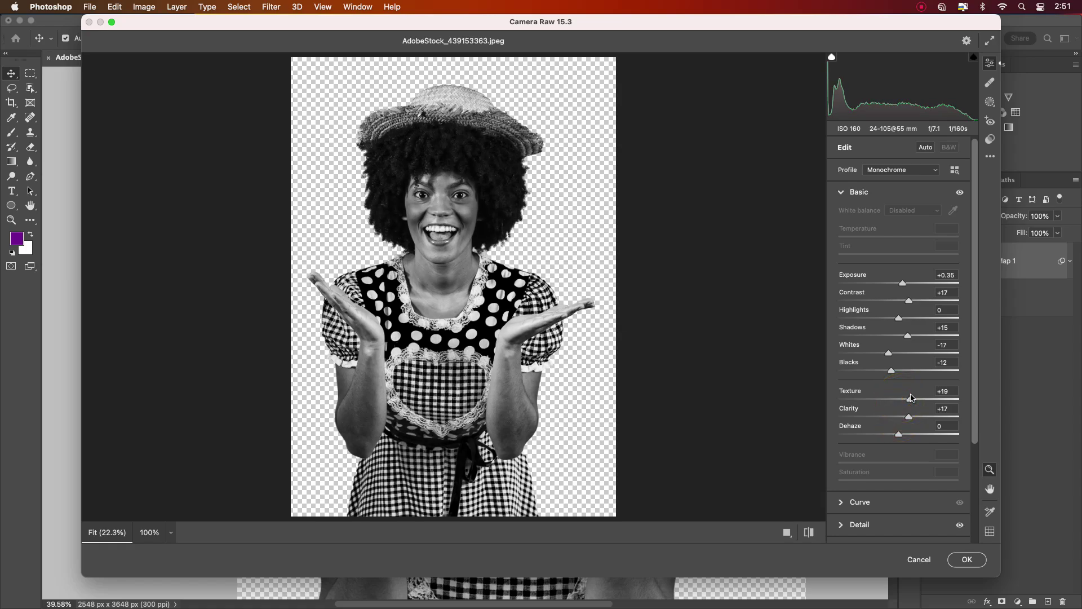
drag(888, 435, 896, 432)
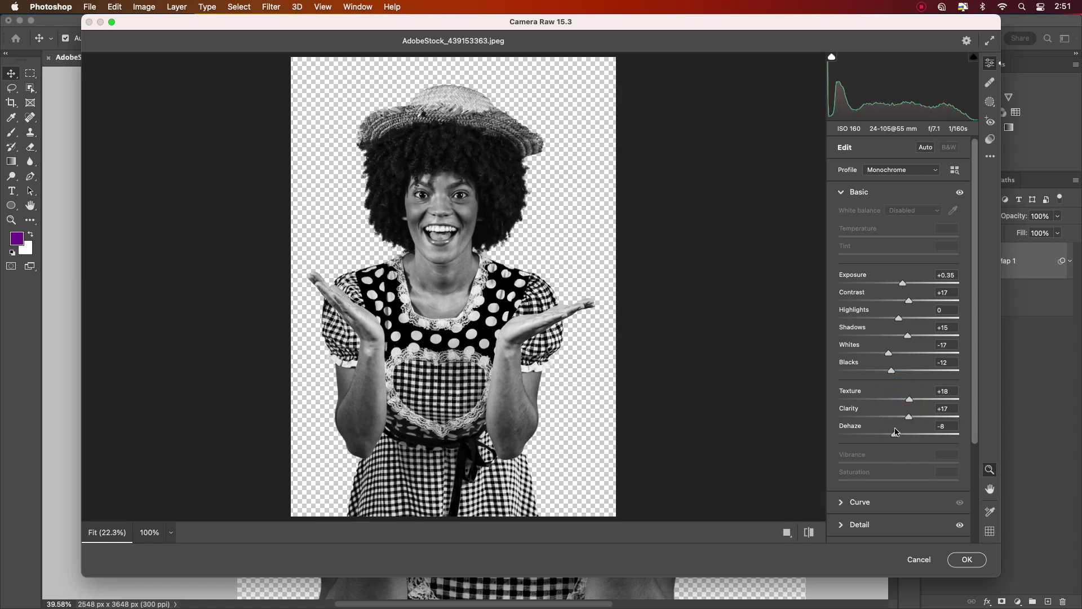
click(966, 559)
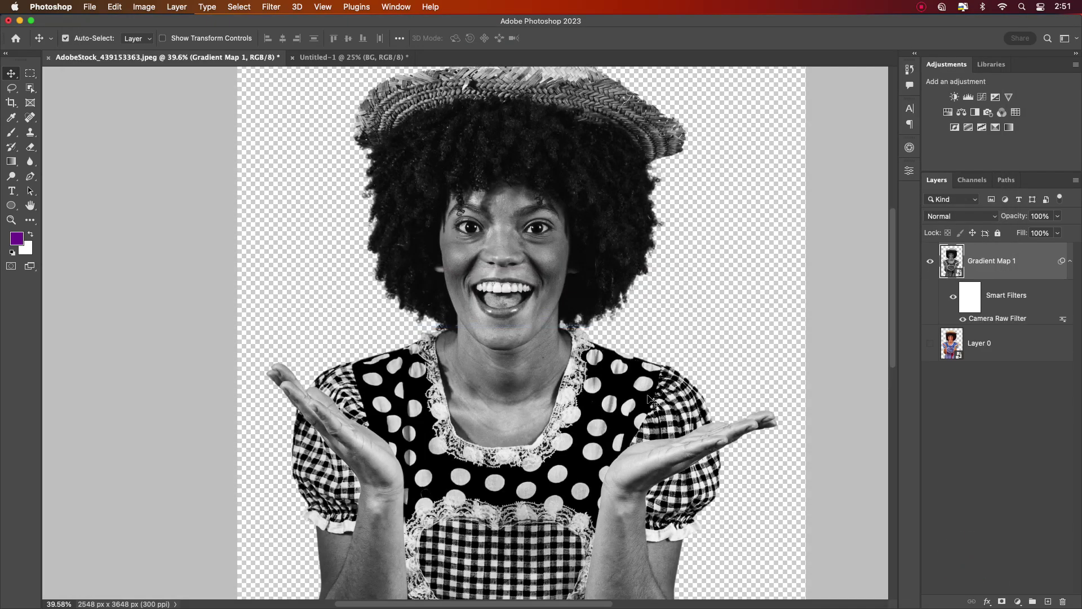
Convert the filtered Gradient Map 1 layer into a new smart object
key(super+0)
click(1071, 265)
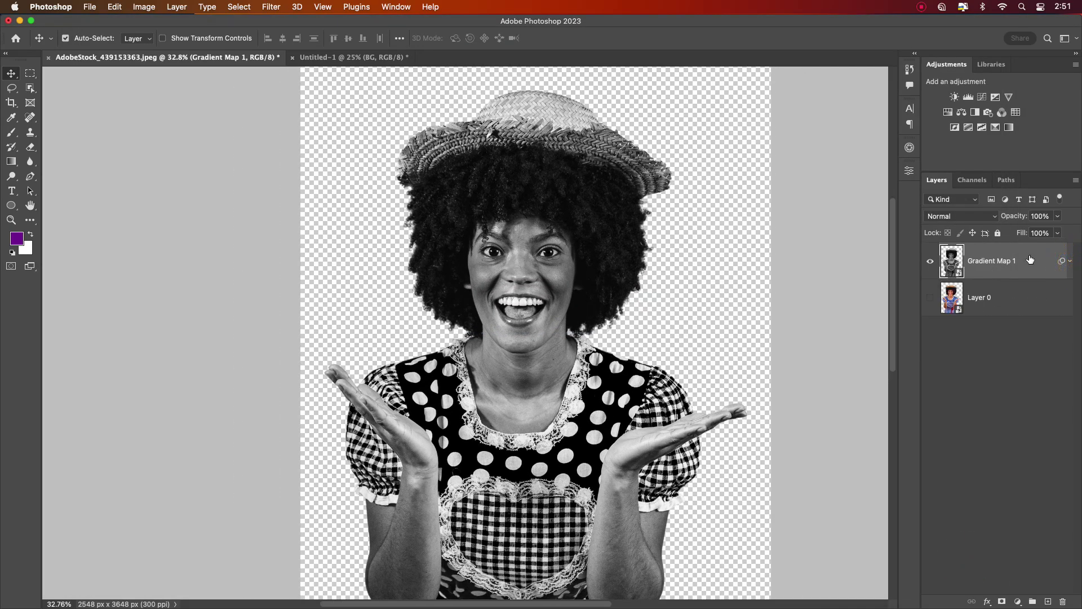
right_click(1020, 260)
click(923, 404)
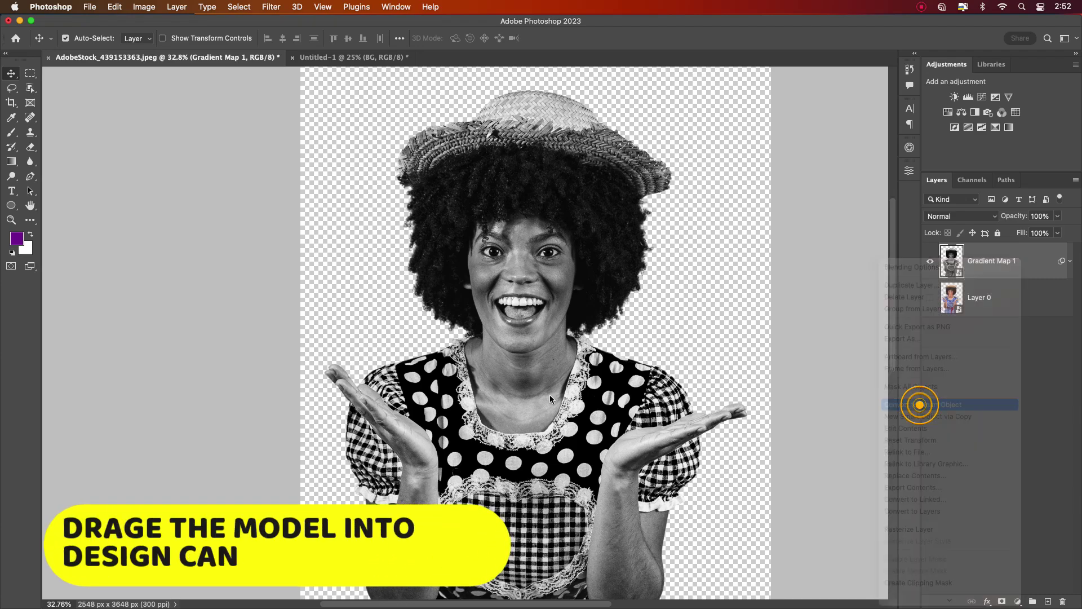
Copy the black-and-white woman into the Untitled-1 design, scale her to about 64% and center her on the gradient background
drag(523, 221, 488, 326)
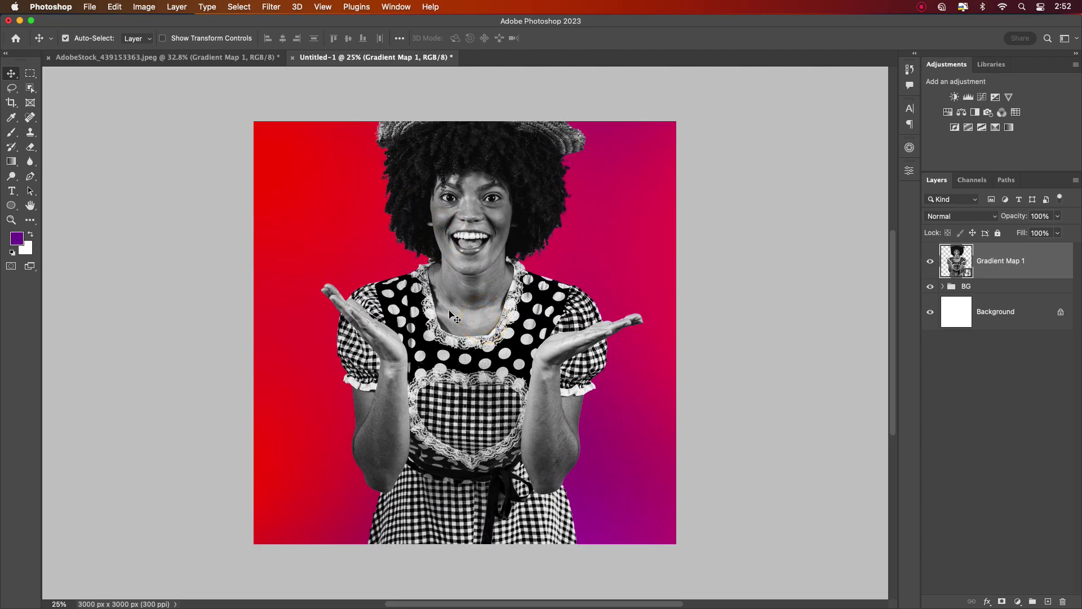
key(super+t)
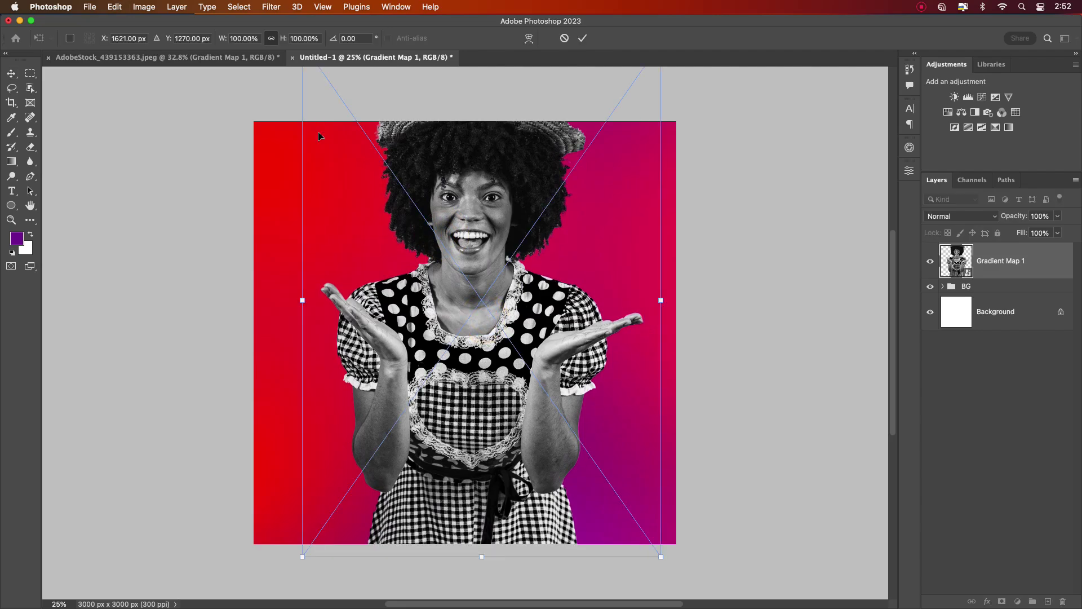
drag(659, 303, 534, 309)
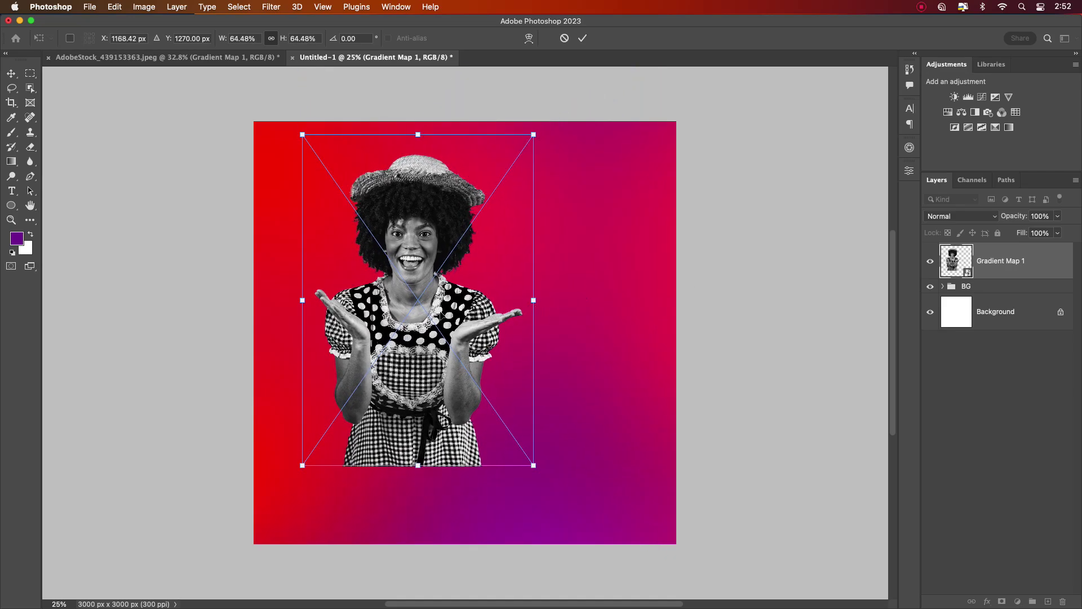
drag(443, 314, 489, 330)
click(584, 39)
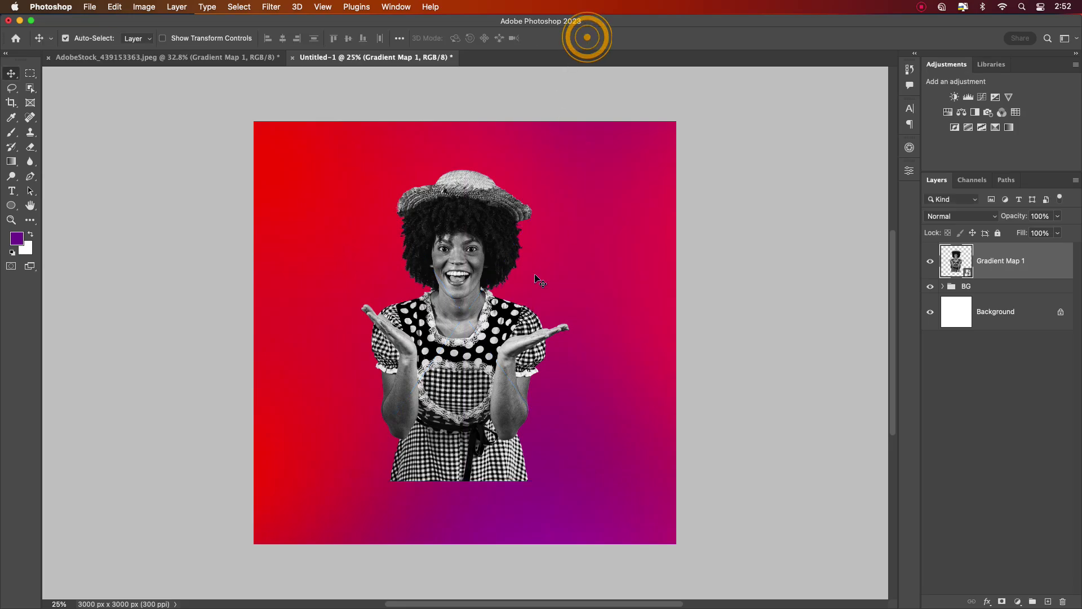
scroll(439, 265, up, 2)
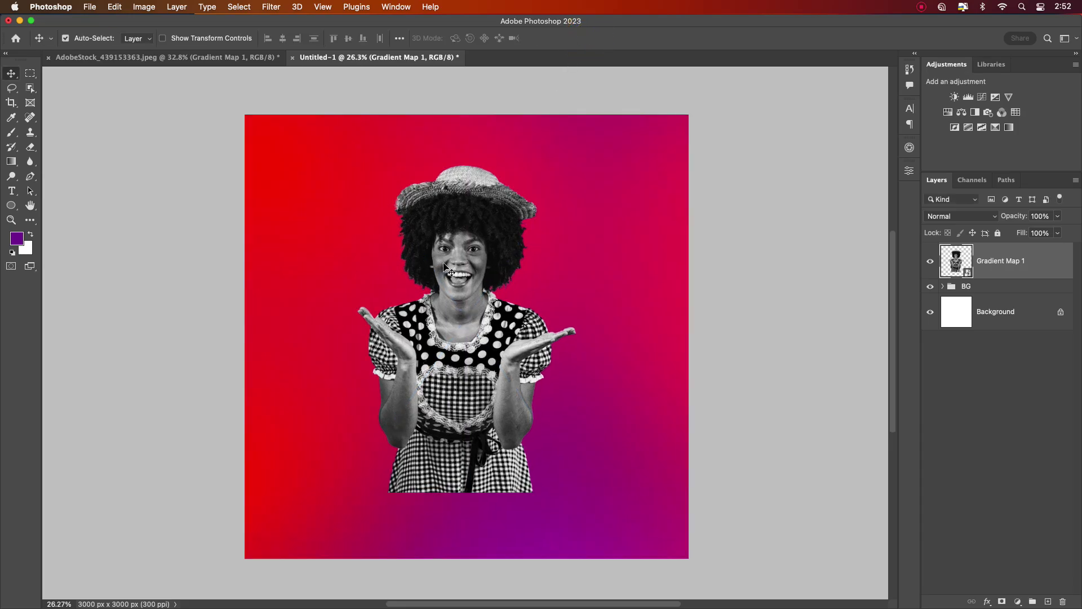
drag(468, 319, 474, 314)
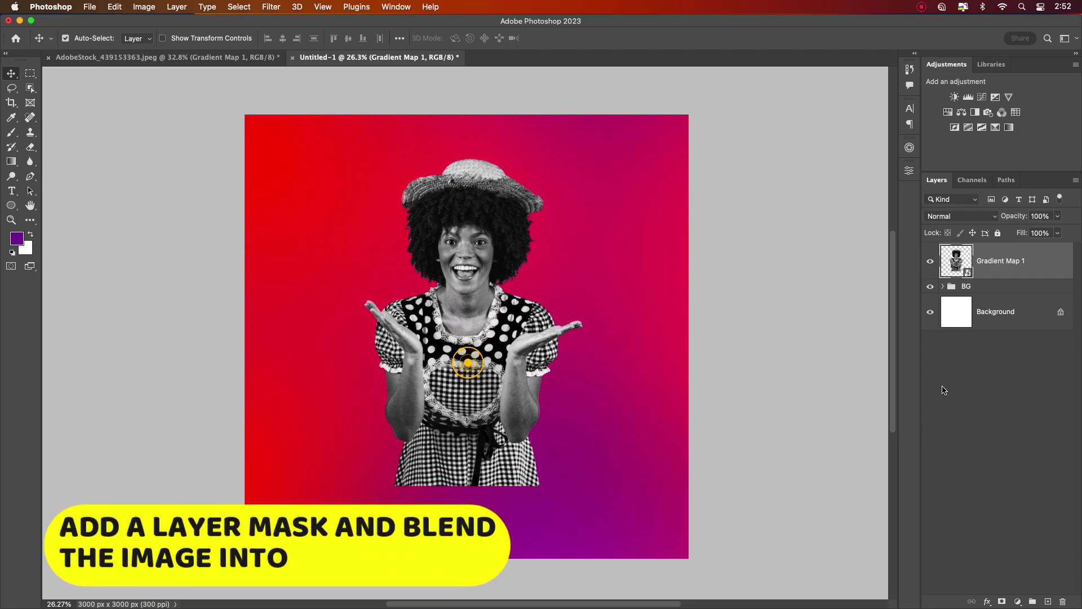
Add a layer mask to the woman's layer and choose the Basics black-to-white preset for the Gradient tool
click(1017, 265)
click(1002, 602)
click(11, 161)
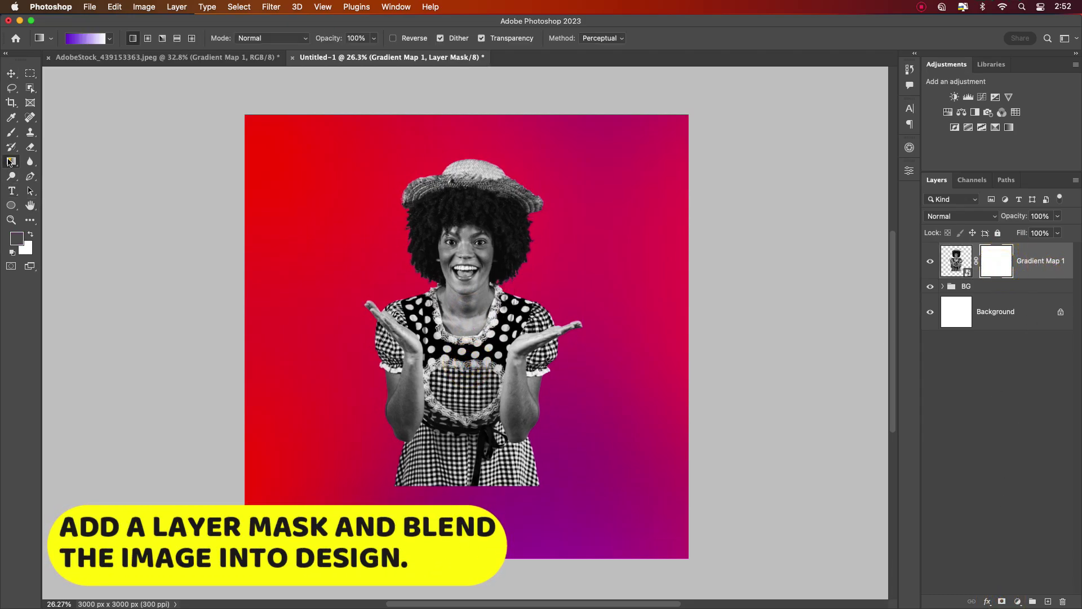
right_click(11, 161)
click(110, 38)
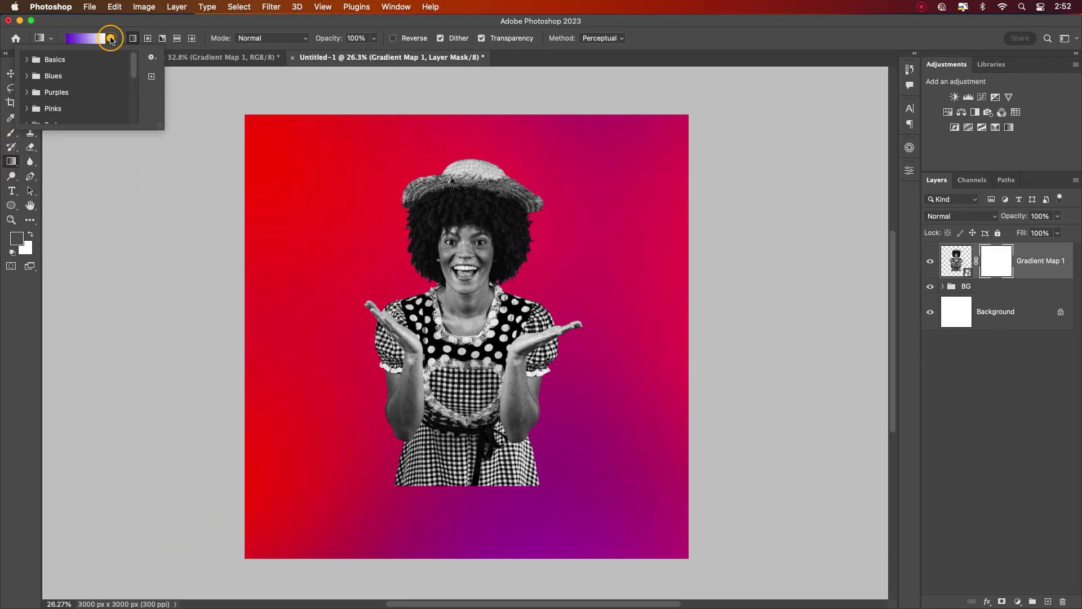
click(112, 38)
click(27, 59)
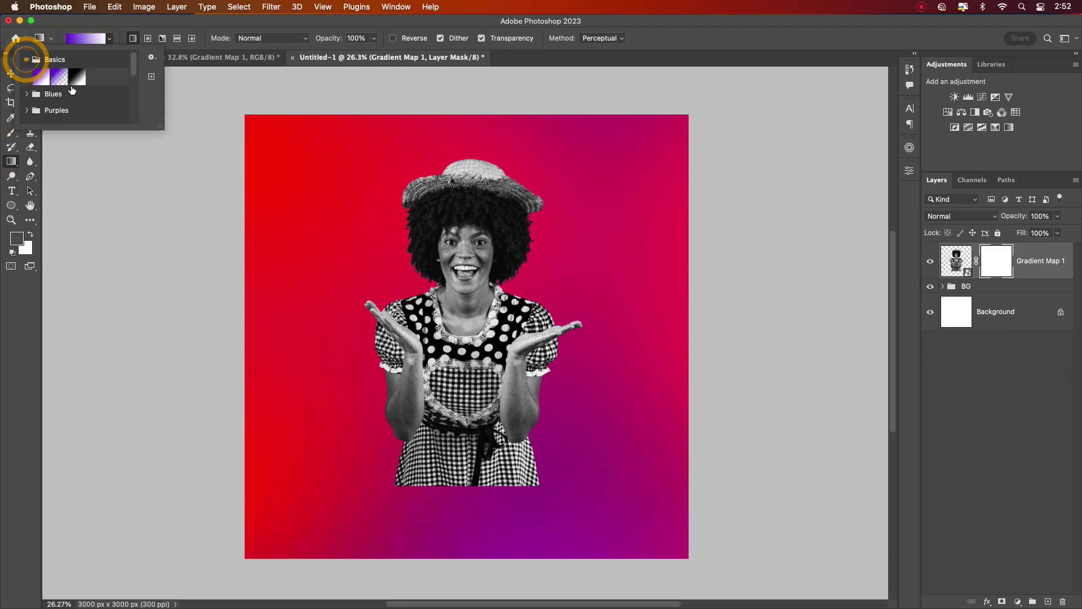
click(77, 77)
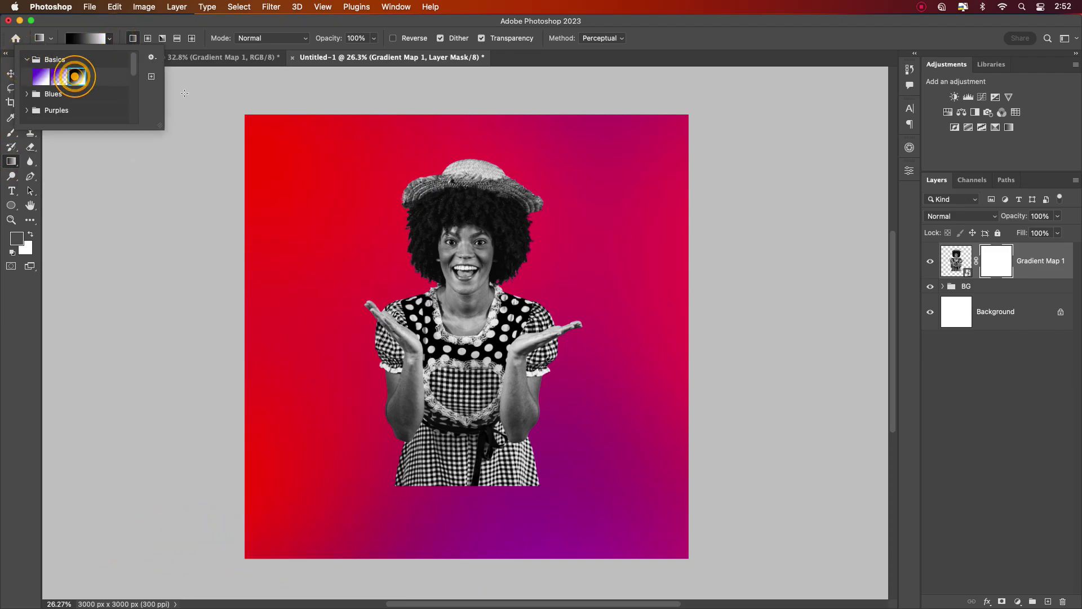
Set the Gradient tool's mode to Multiply and its opacity to 28%
click(305, 38)
click(266, 91)
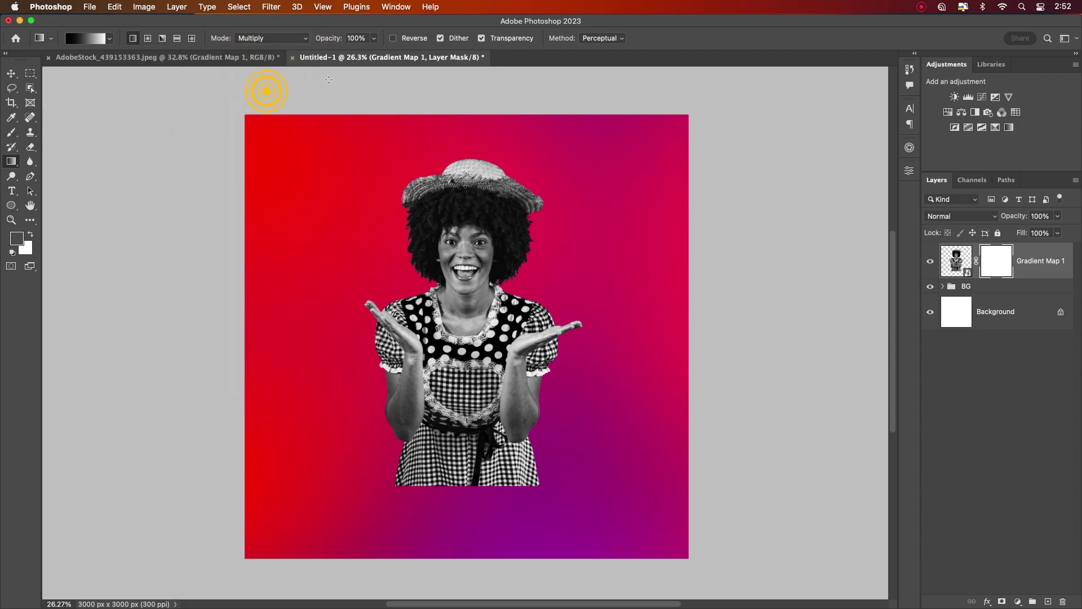
click(374, 38)
drag(374, 50, 336, 53)
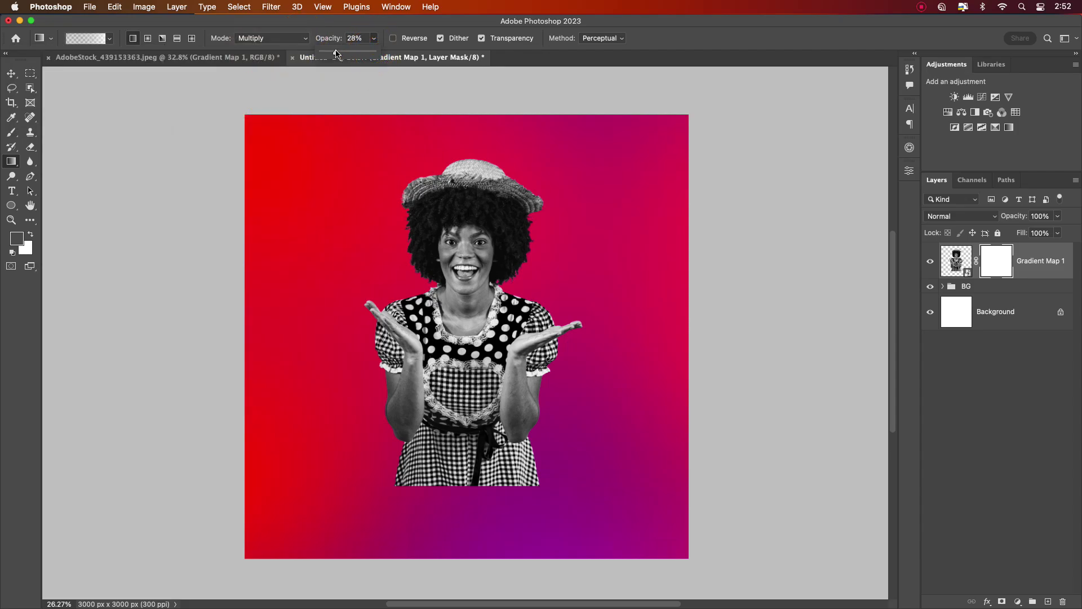
click(455, 389)
Build up repeated vertical gradients on the mask to fade the woman's skirt into the background just below her waist
drag(468, 463, 465, 517)
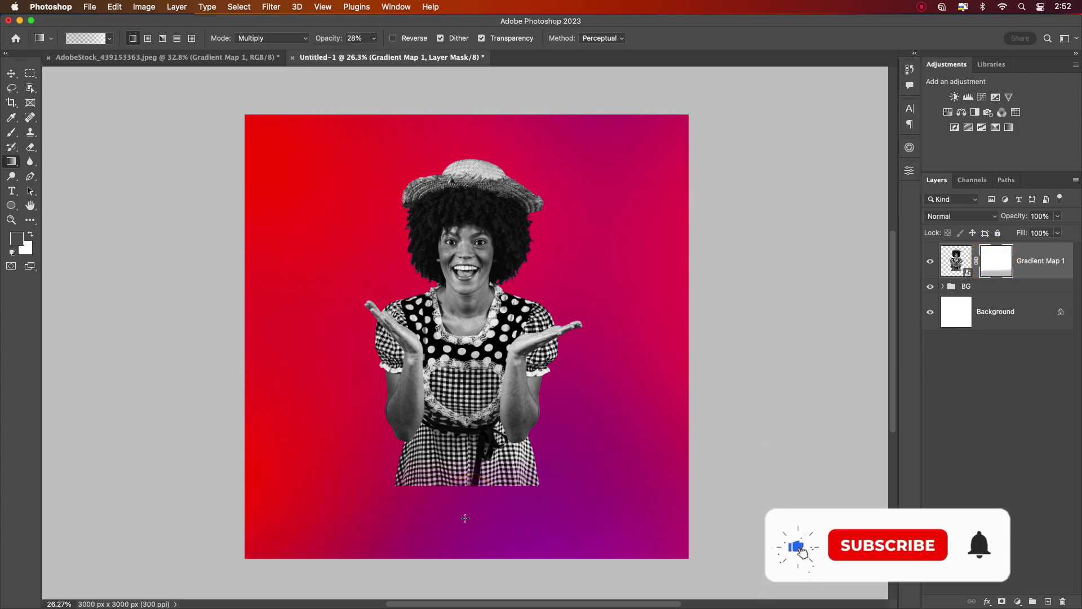
drag(442, 438, 452, 510)
drag(440, 436, 444, 507)
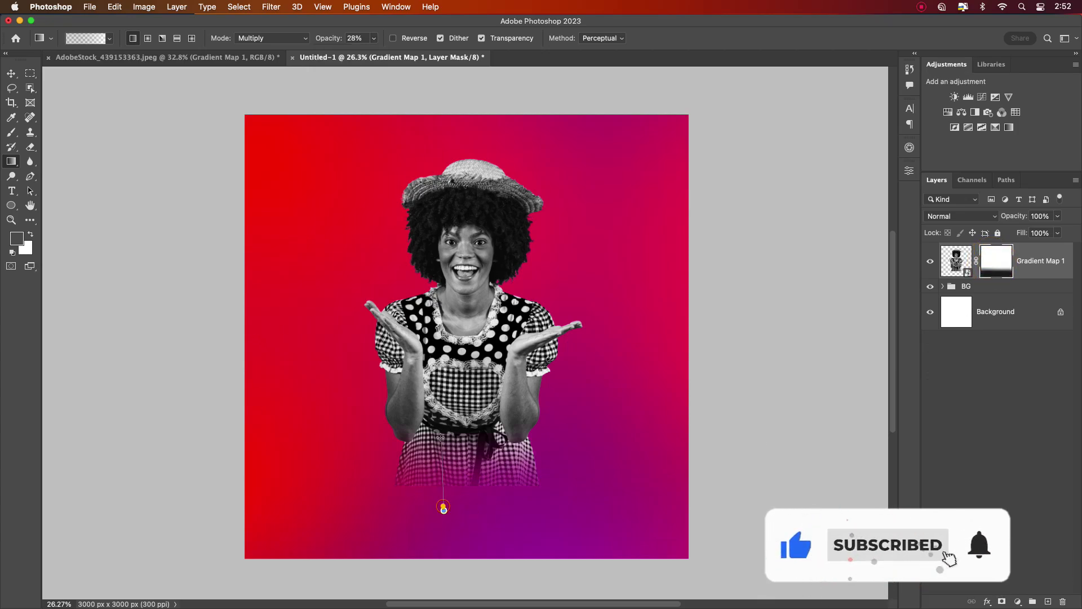
drag(465, 462, 466, 512)
drag(452, 443, 453, 502)
drag(456, 433, 456, 480)
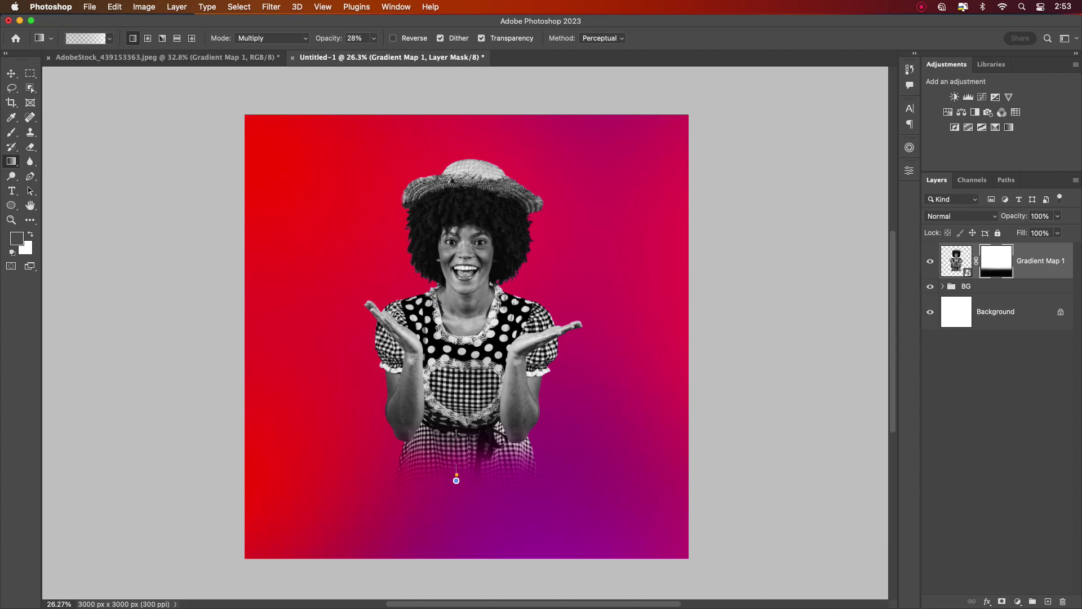
drag(460, 442, 459, 491)
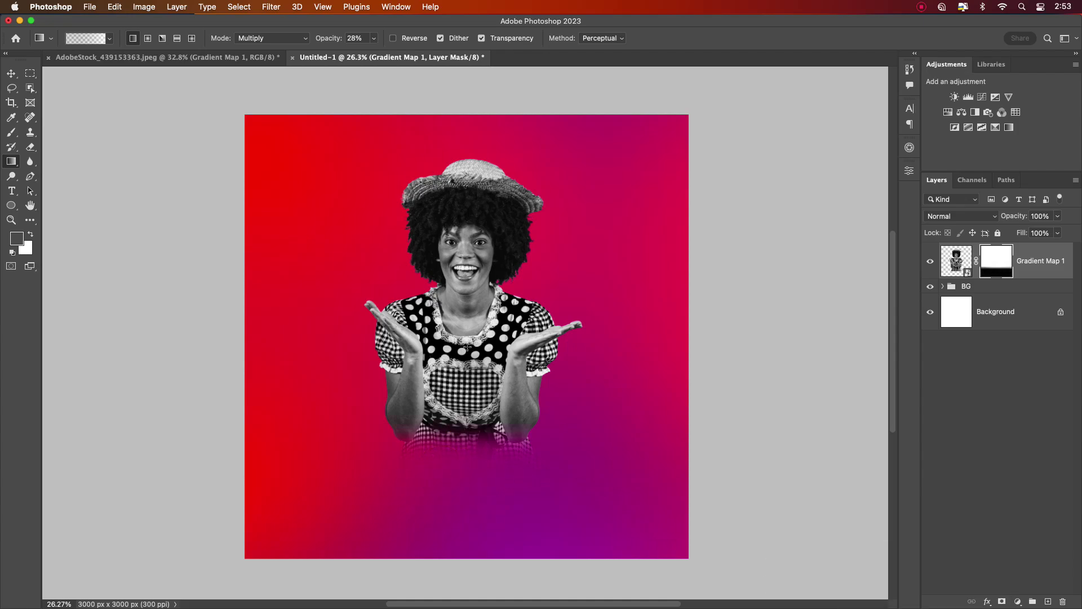
click(16, 77)
Add the horizontal text "Blessed" in white Poppins Bold below the woman
scroll(481, 285, up, 1)
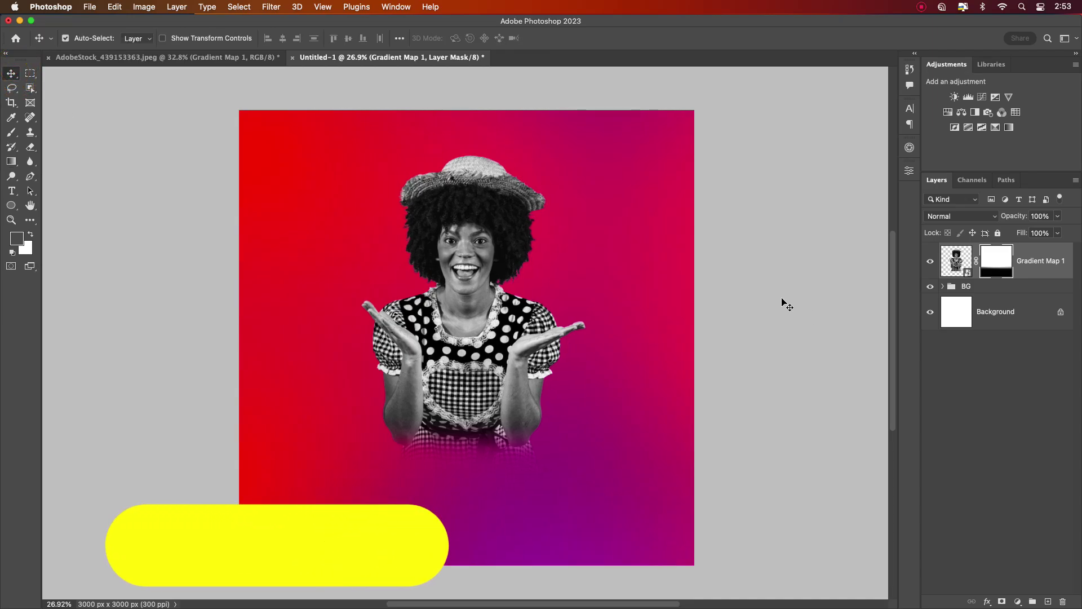
click(11, 190)
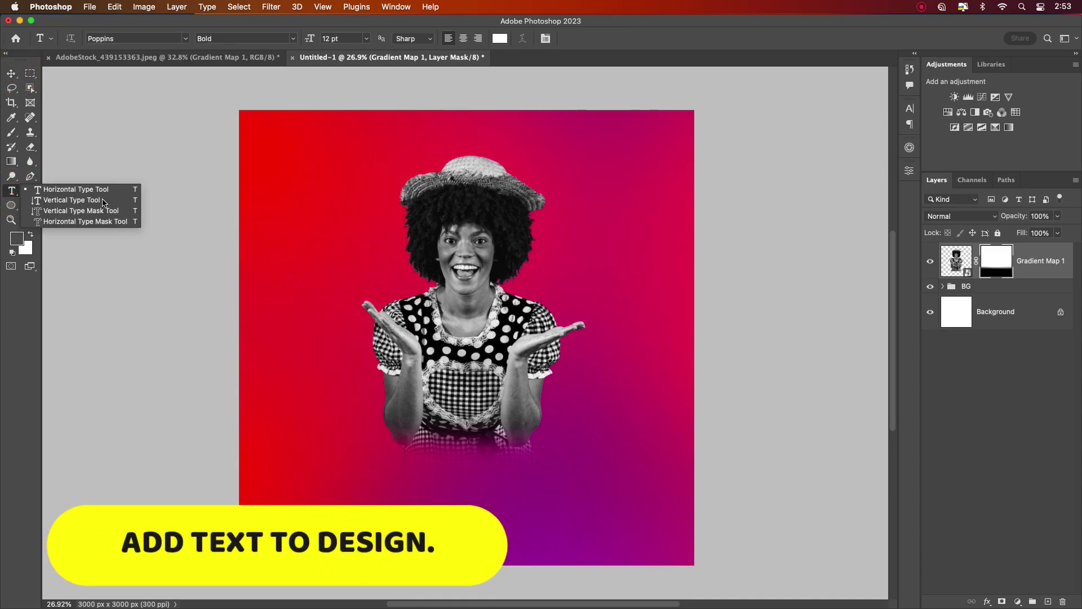
click(86, 190)
click(367, 519)
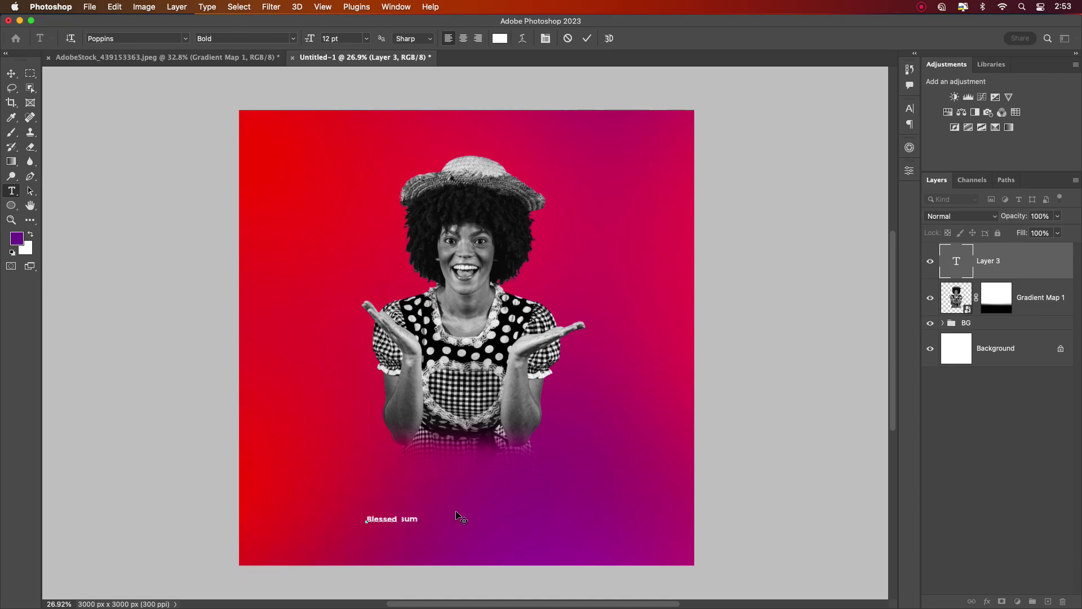
key(Delete)
key(Delete)
key(Delete)
key(Delete)
click(12, 73)
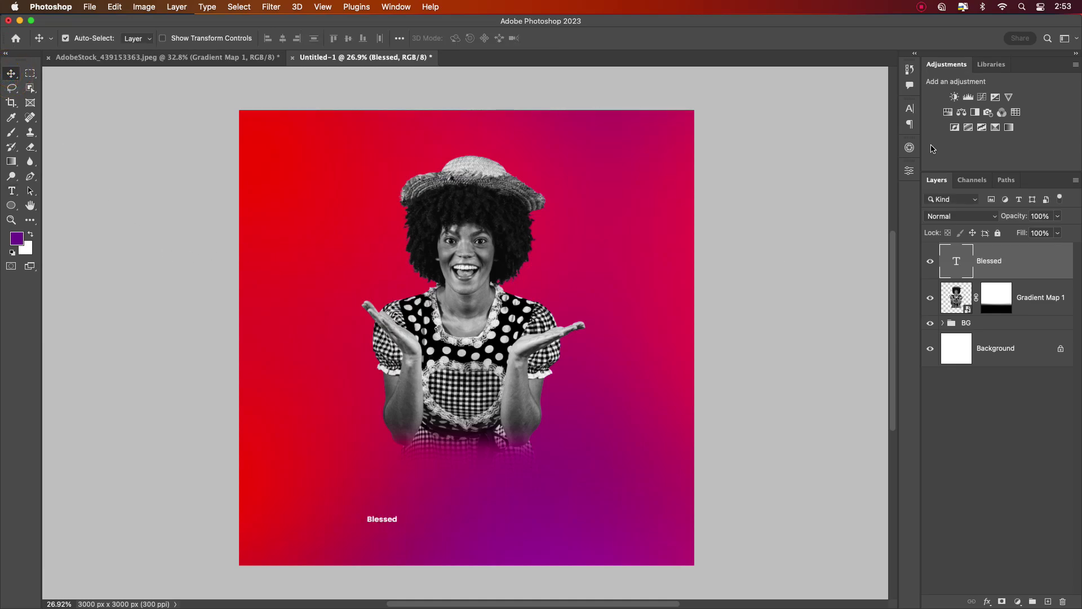
Set the "Blessed" text to 72 pt and move it up to the woman's faded waist
click(909, 108)
click(818, 140)
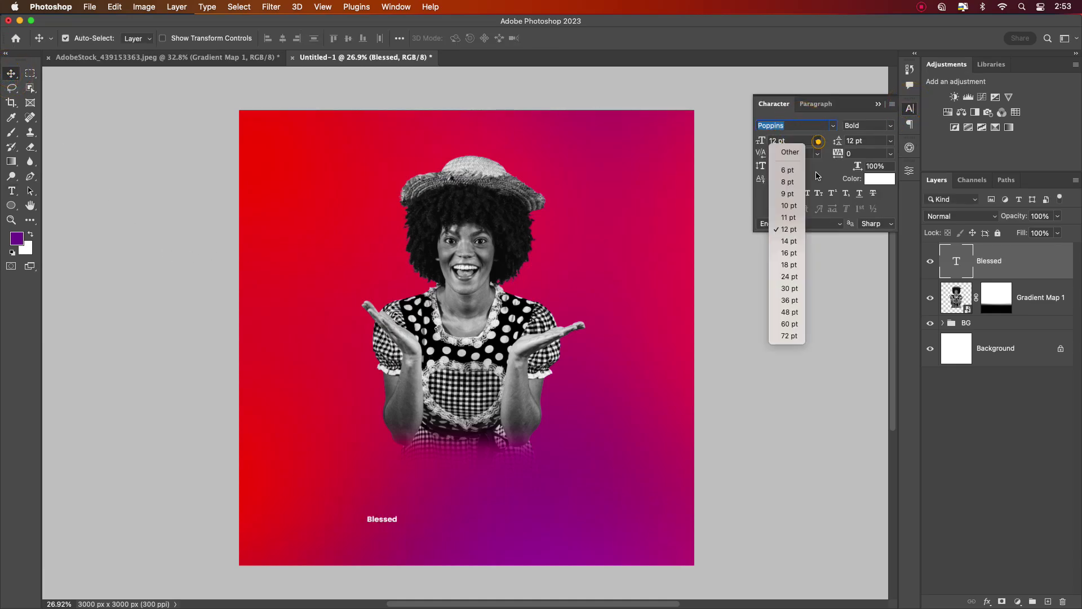
click(789, 335)
drag(445, 514, 486, 463)
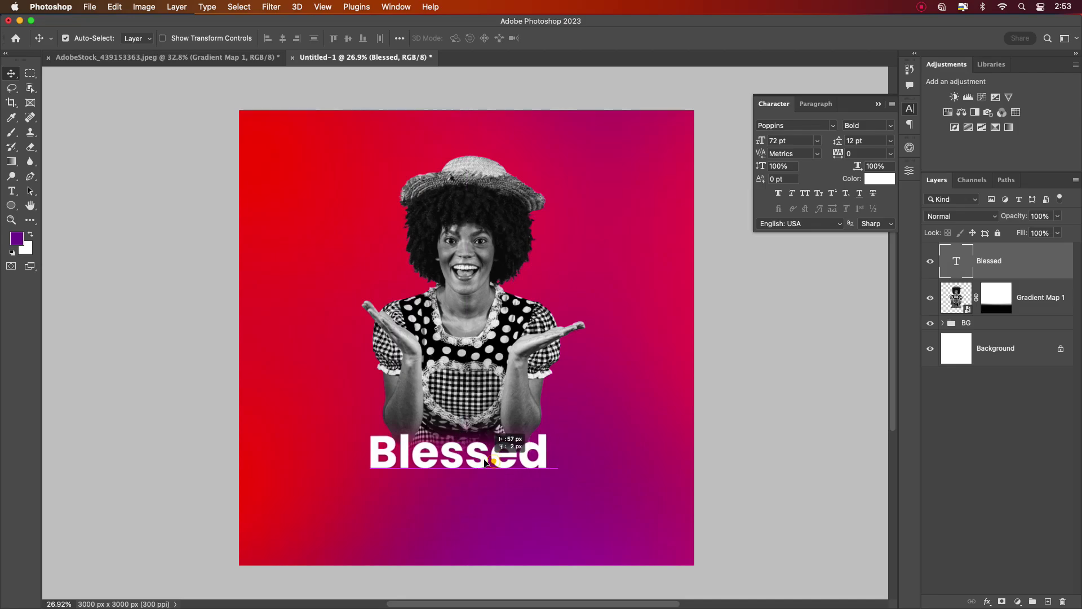
Change the "Blessed" text's font to Agharti Black
click(787, 125)
text(a)
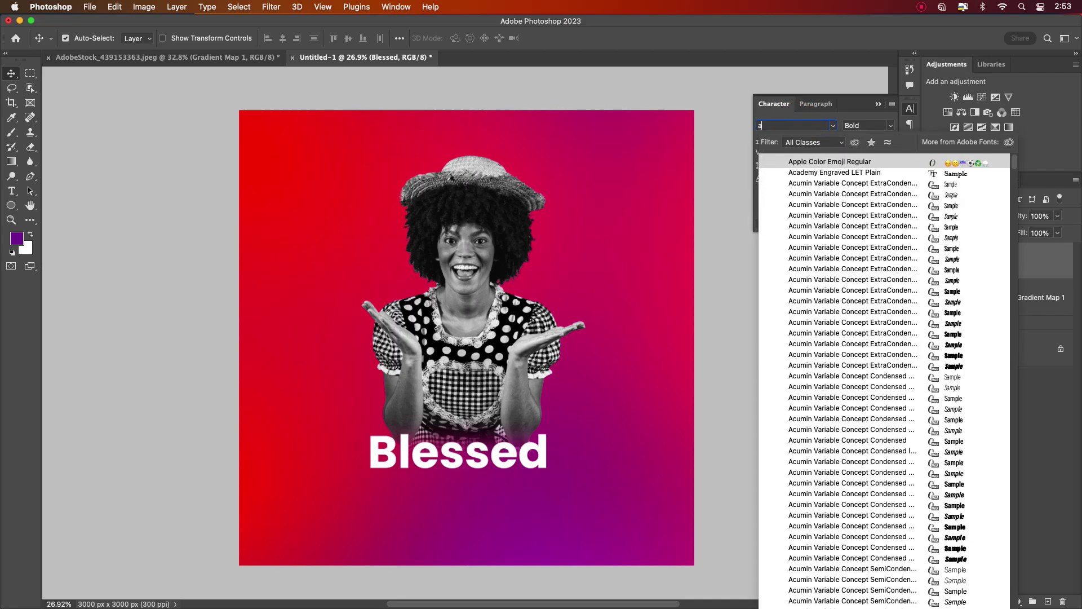
text(gharti)
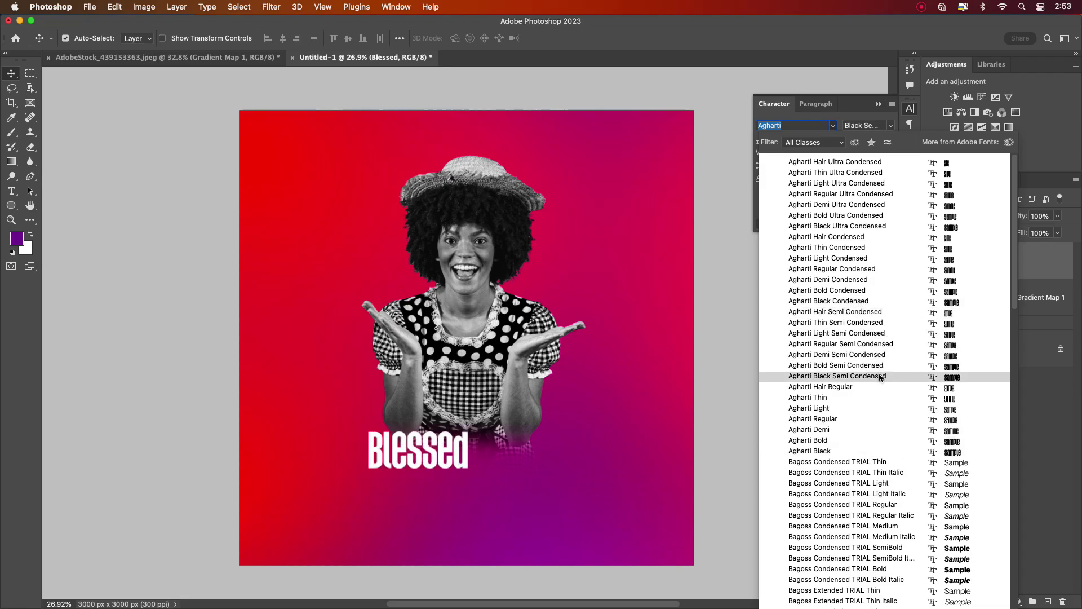
click(878, 448)
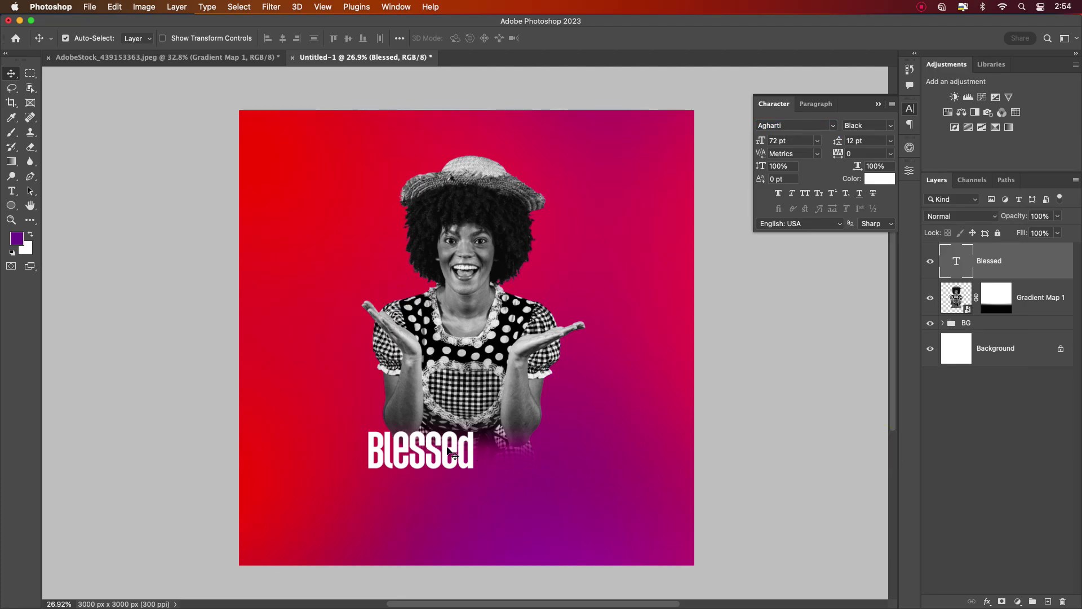
Enlarge the "Blessed" text to about 198 pt across the woman's waist and place a duplicate above it over her face
drag(466, 458, 613, 447)
key(ctrl+t)
drag(536, 473, 529, 466)
drag(605, 447, 545, 285)
key(Return)
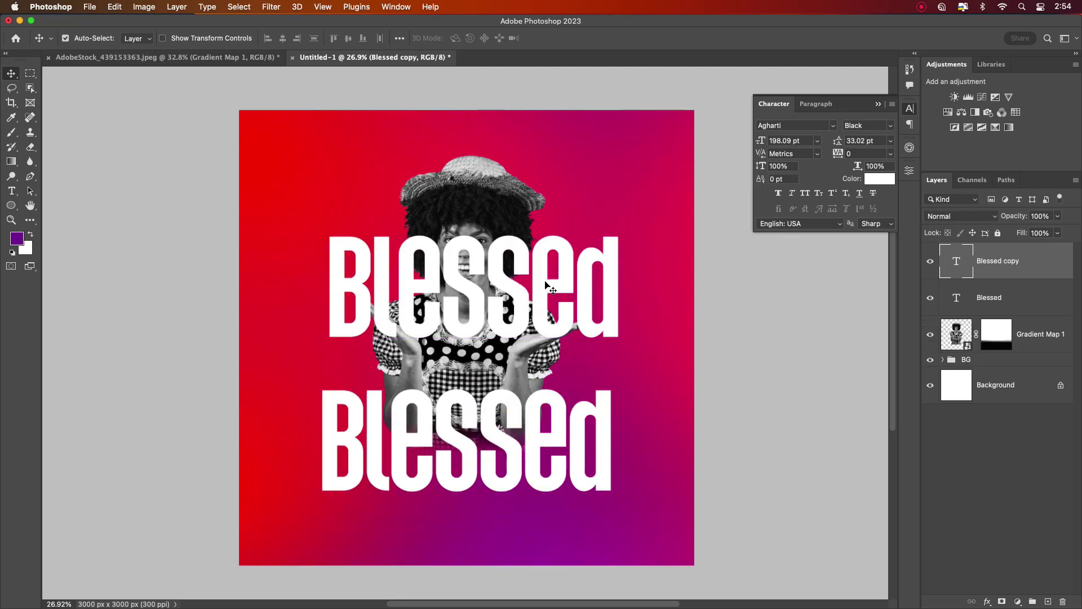
Replace the wording of the duplicated "Blessed" text over the woman's face with "Women farm foundation"
double_click(546, 284)
text(W)
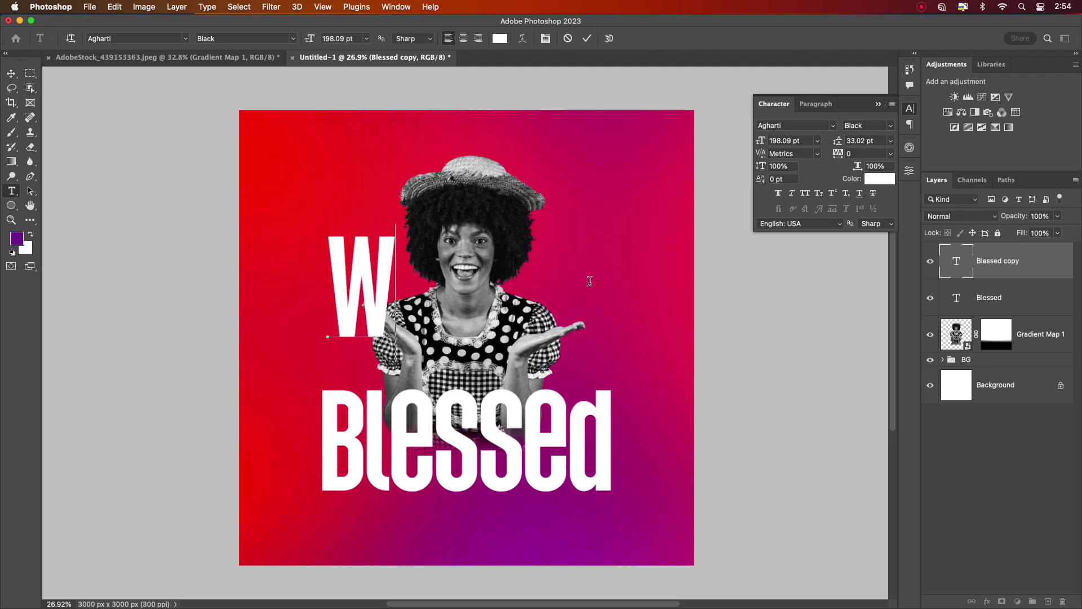
key(BackSpace)
text(Wom)
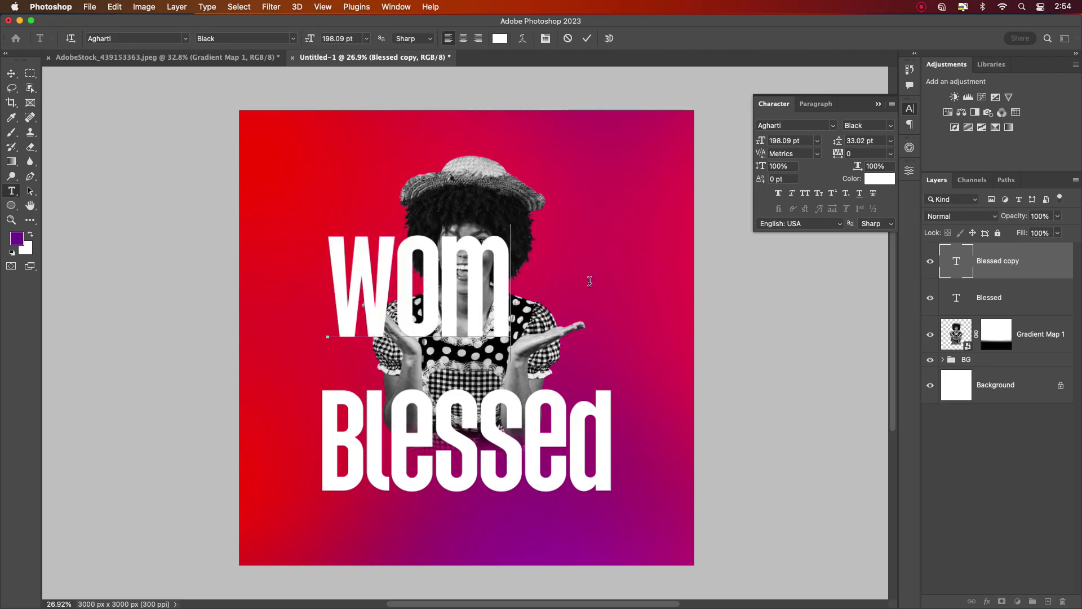
text(en Fa)
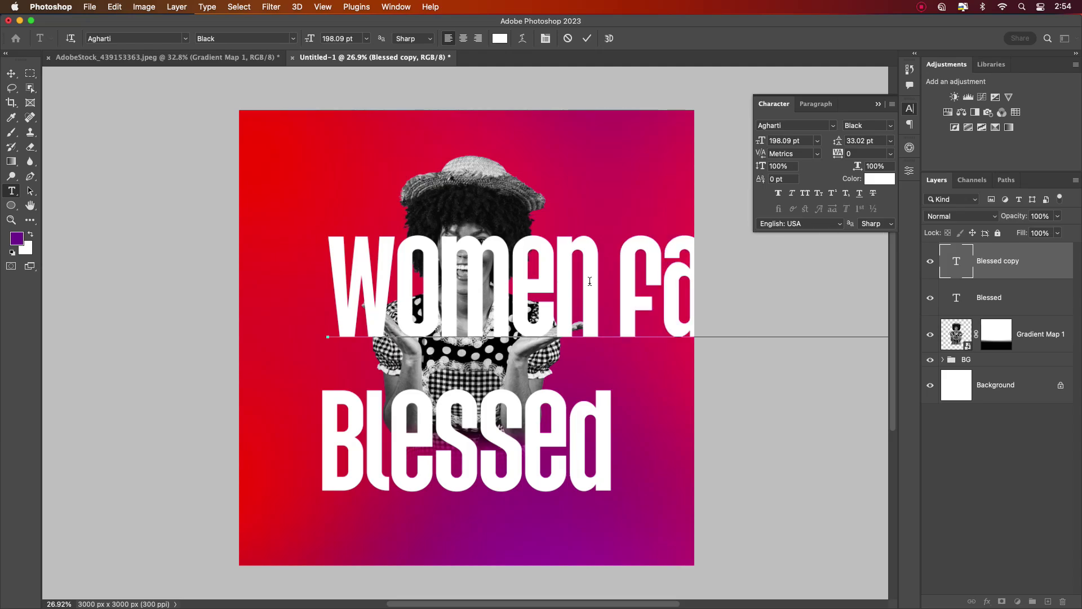
click(11, 73)
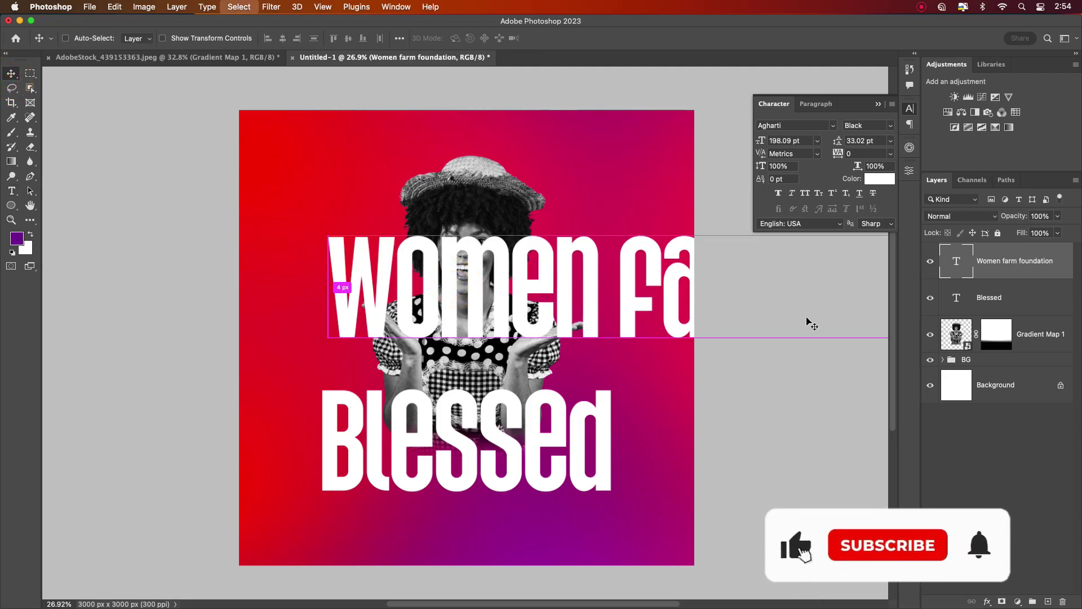
Scale the "Women farm foundation" text down to about 61 pt and place it directly beneath "Blessed", matching the title's width
drag(571, 319, 486, 318)
key(ctrl+t)
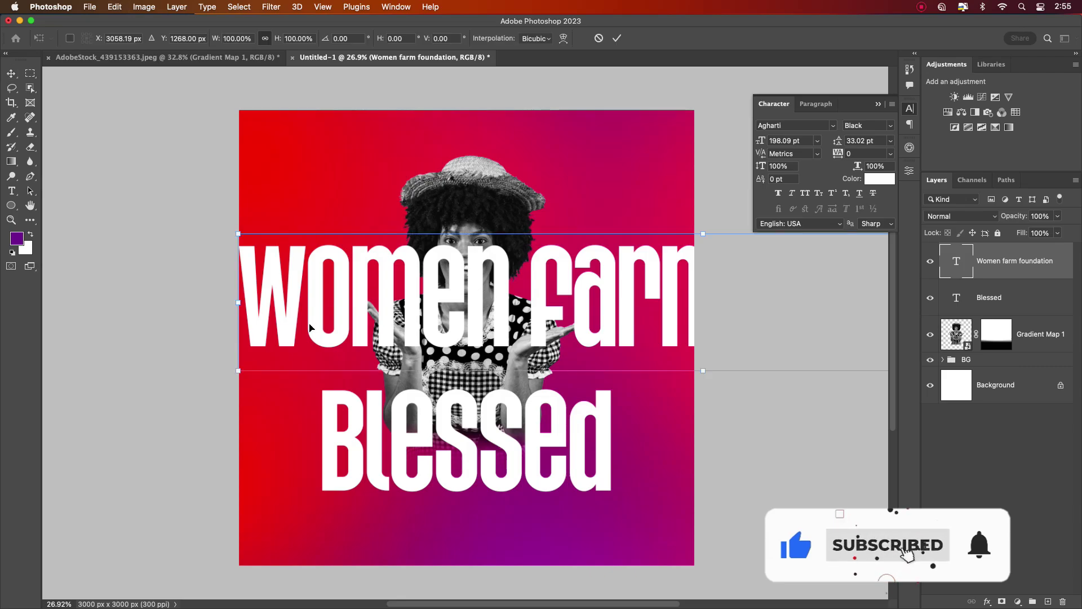
drag(241, 304, 475, 340)
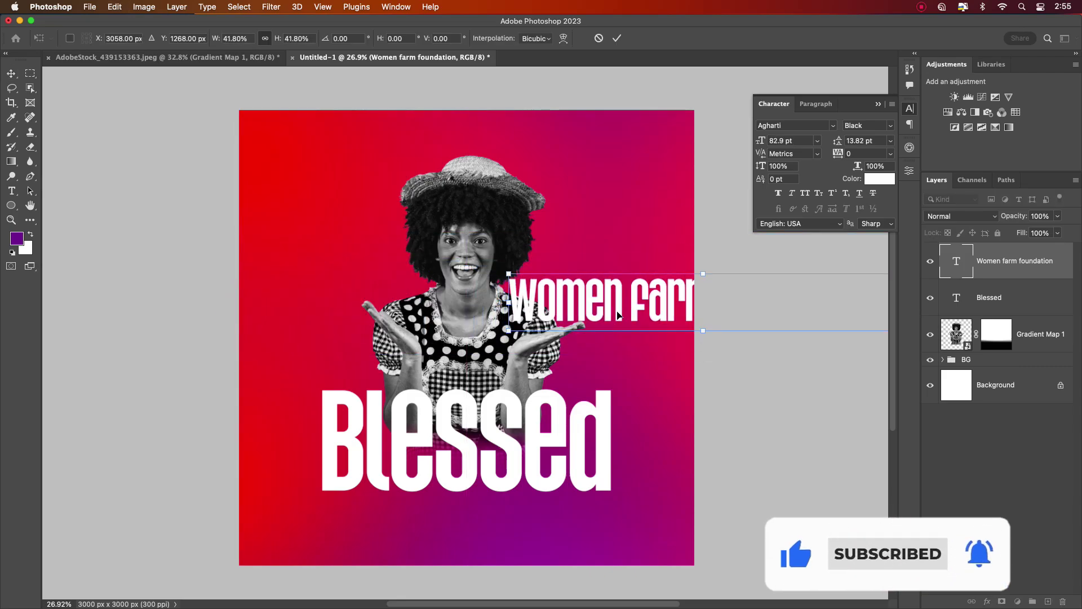
drag(507, 305, 457, 482)
drag(329, 489, 362, 492)
drag(481, 477, 442, 501)
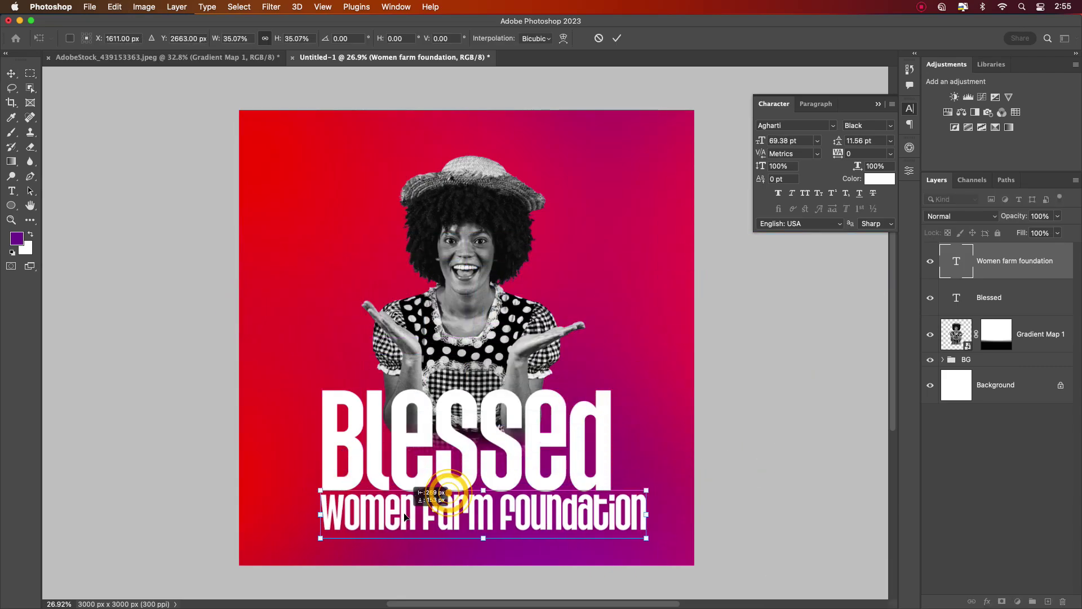
drag(647, 515, 547, 521)
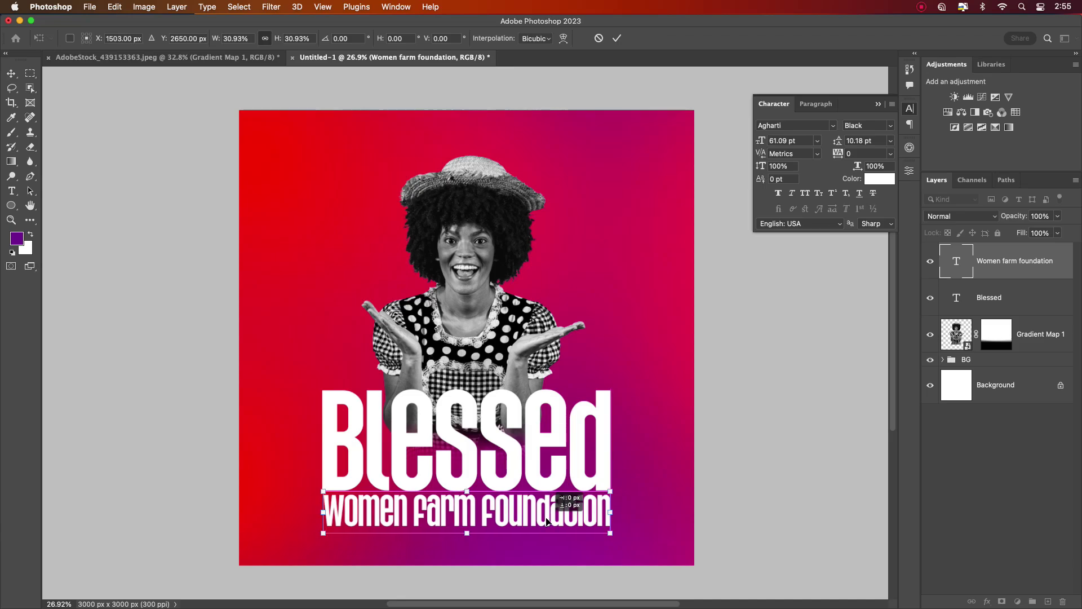
click(617, 38)
scroll(440, 498, up, 5)
scroll(439, 499, down, 5)
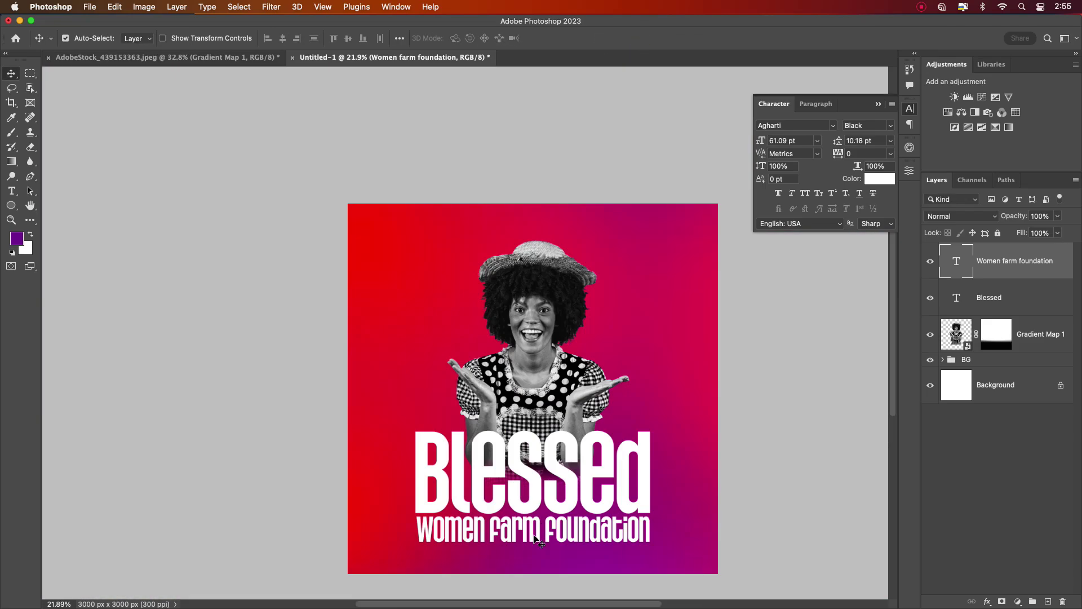
drag(510, 515, 514, 516)
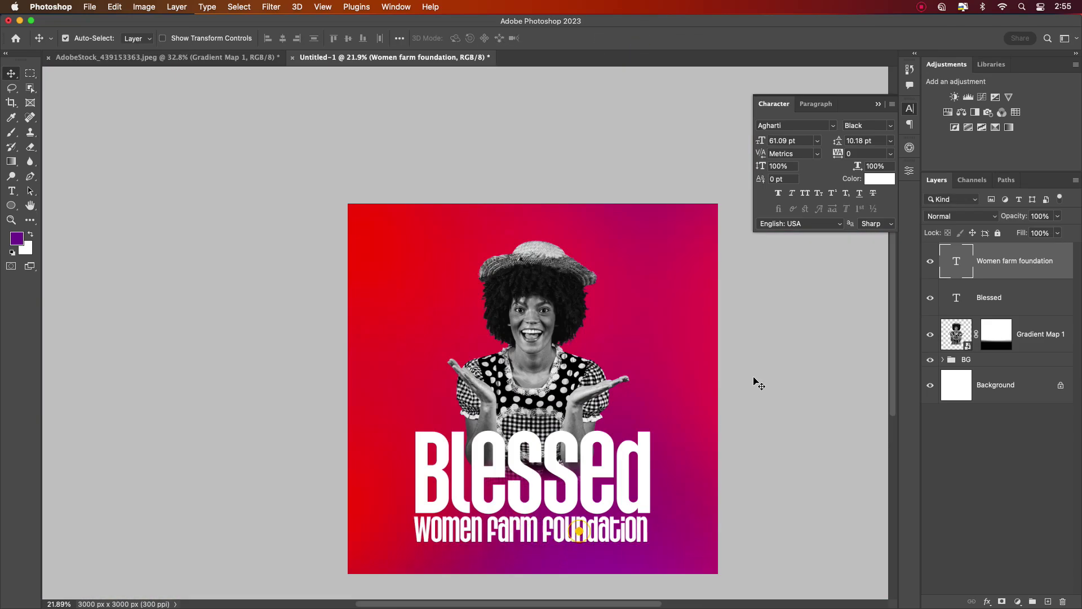
Change the "Women farm foundation" text colour to black
click(879, 179)
mouse_move(788, 415)
mouse_down()
mouse_move(772, 430)
mouse_move(802, 386)
mouse_move(784, 382)
mouse_move(796, 413)
mouse_up()
click(1042, 266)
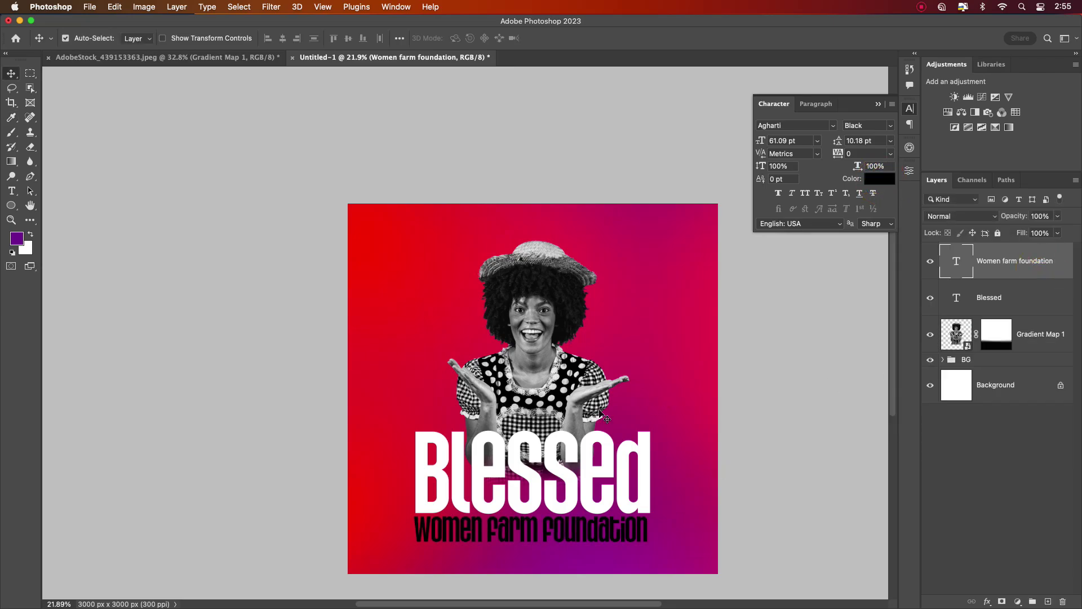
Duplicate the "Women farm foundation" text up beside the woman and replace its wording with "Farming Is Not Burdensom" on three lines
drag(597, 438, 589, 415)
scroll(507, 366, up, 1)
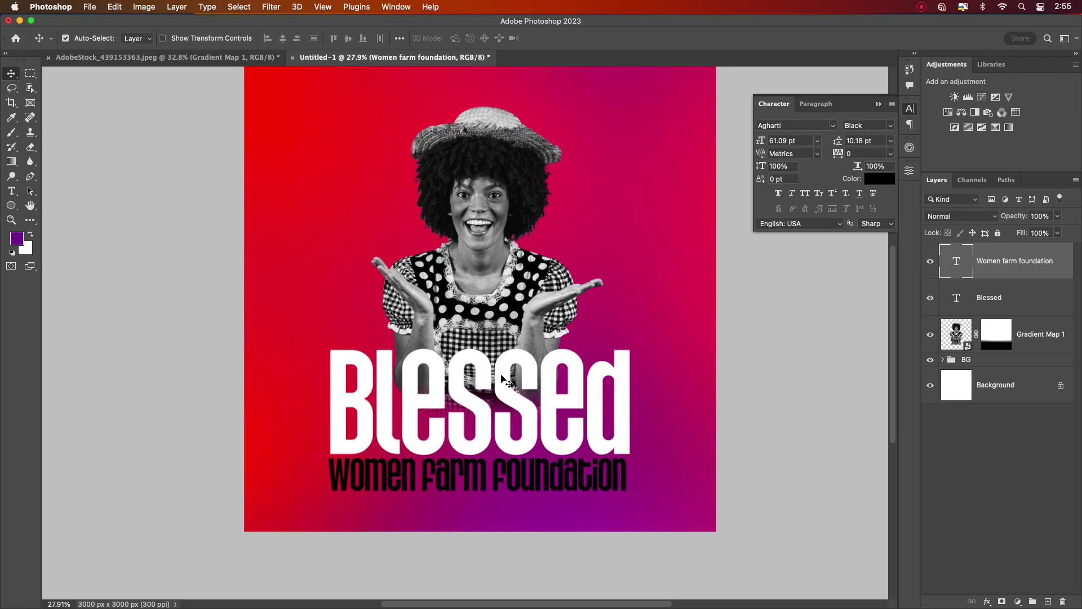
scroll(458, 349, up, 3)
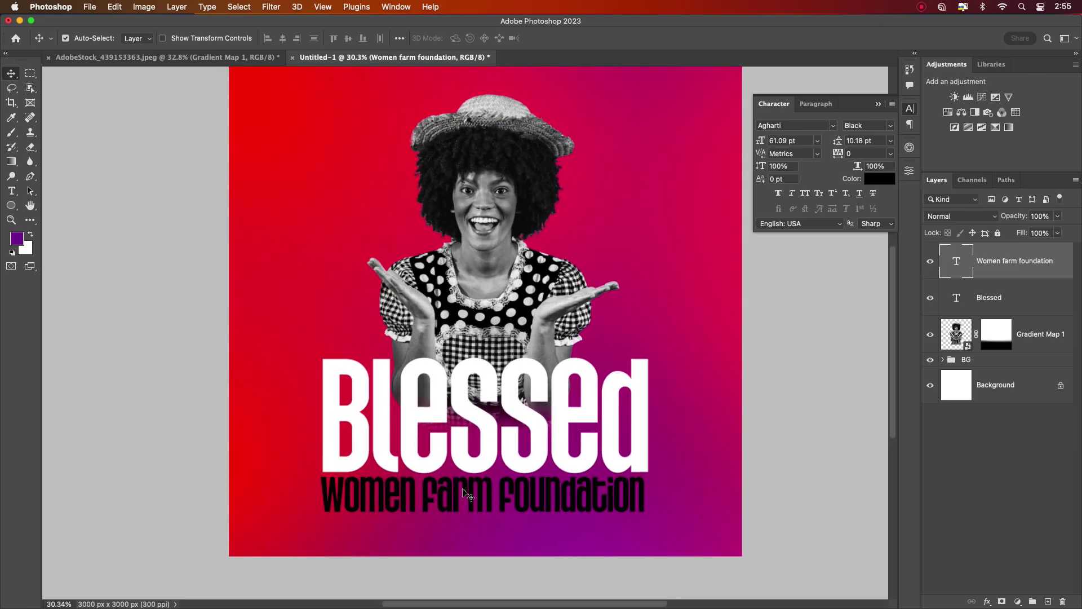
drag(480, 494, 416, 295)
scroll(481, 543, down, 1)
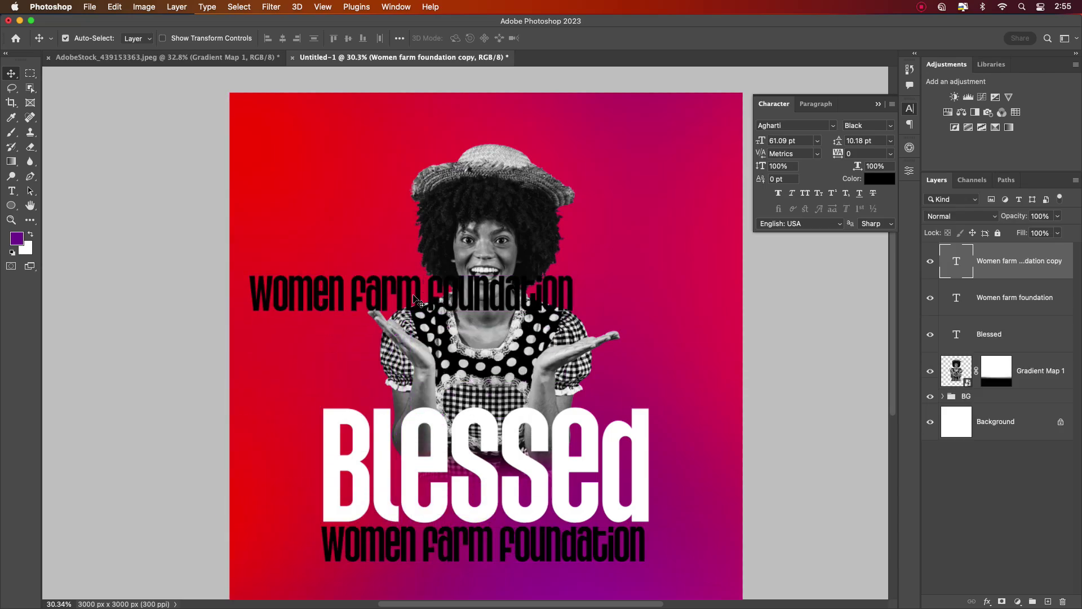
double_click(489, 299)
text(f)
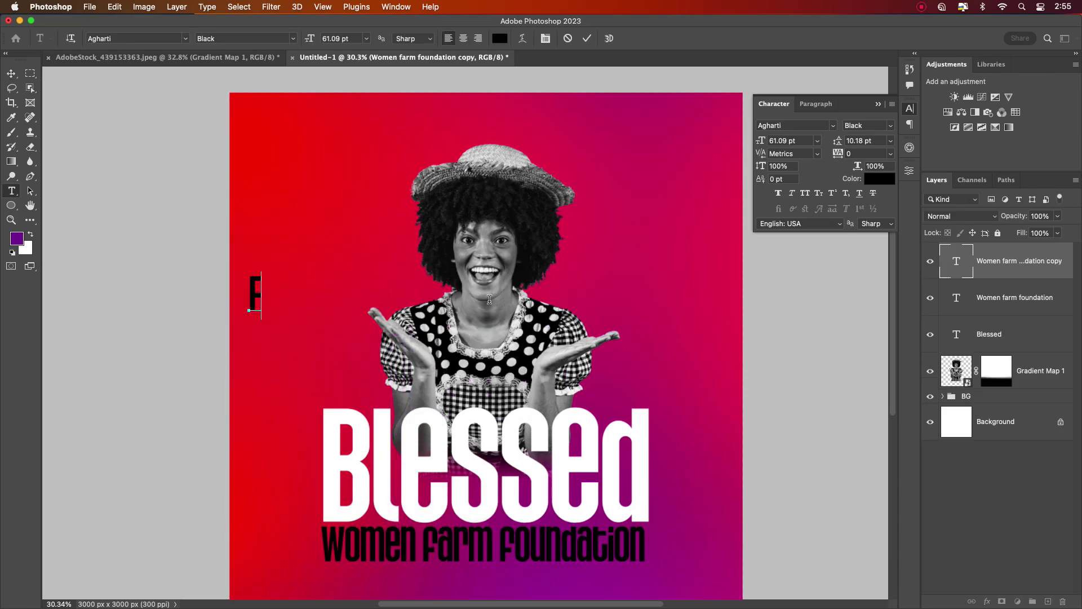
text(arming)
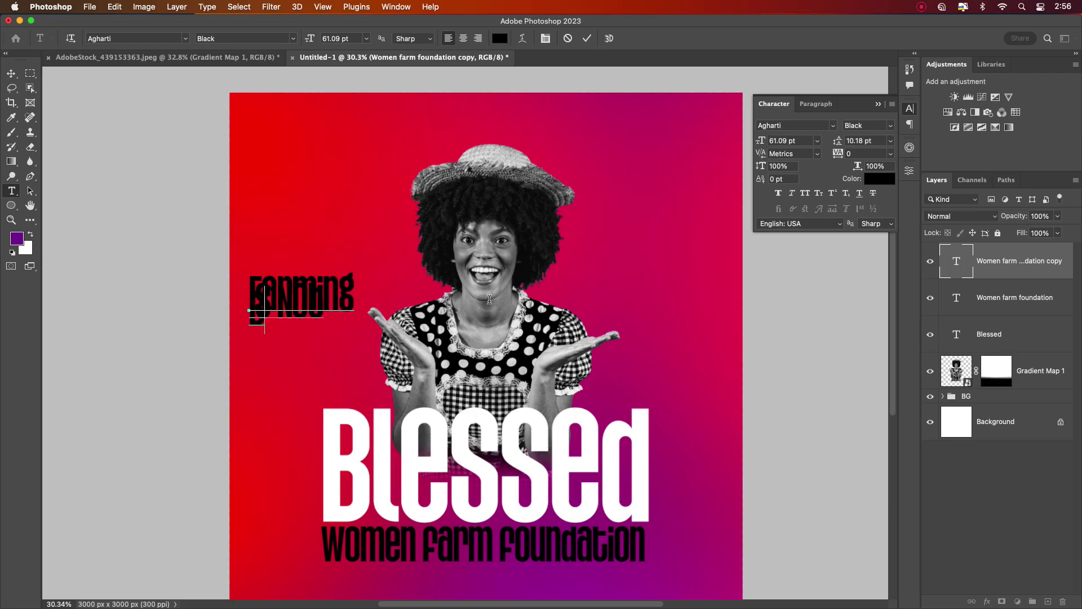
text(lesom)
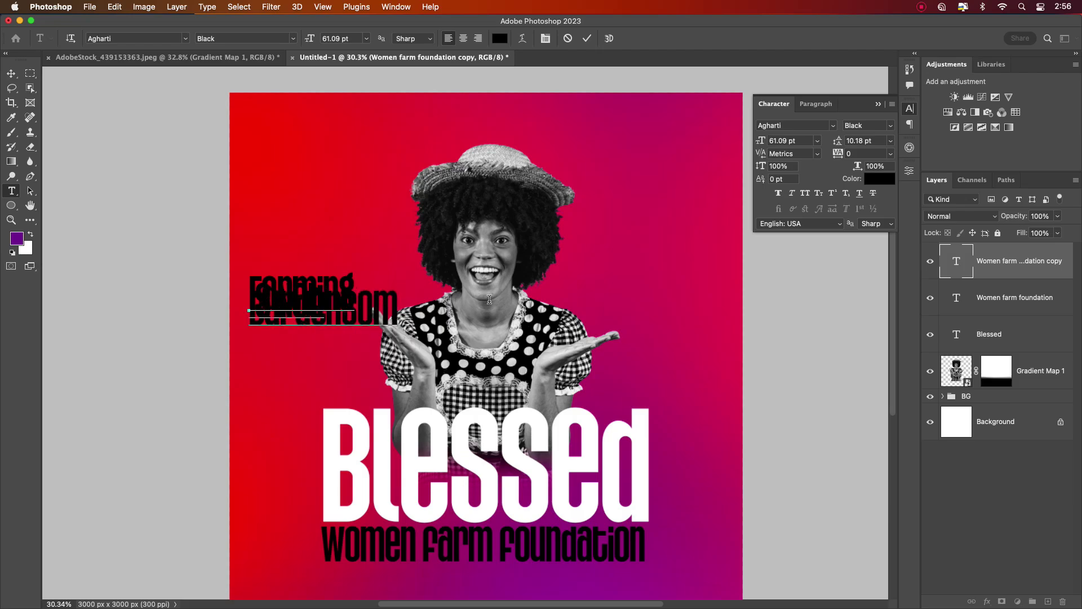
text(e)
click(588, 39)
key(v)
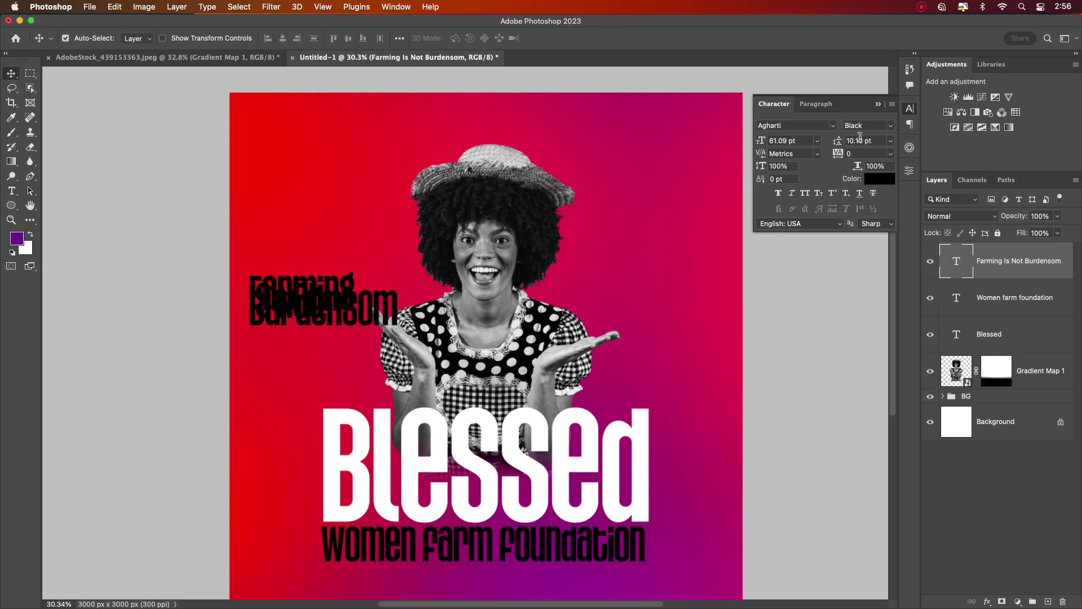
Set the "Farming Is Not Burdensom" text's leading to Auto and its colour to light grey
click(890, 140)
click(860, 149)
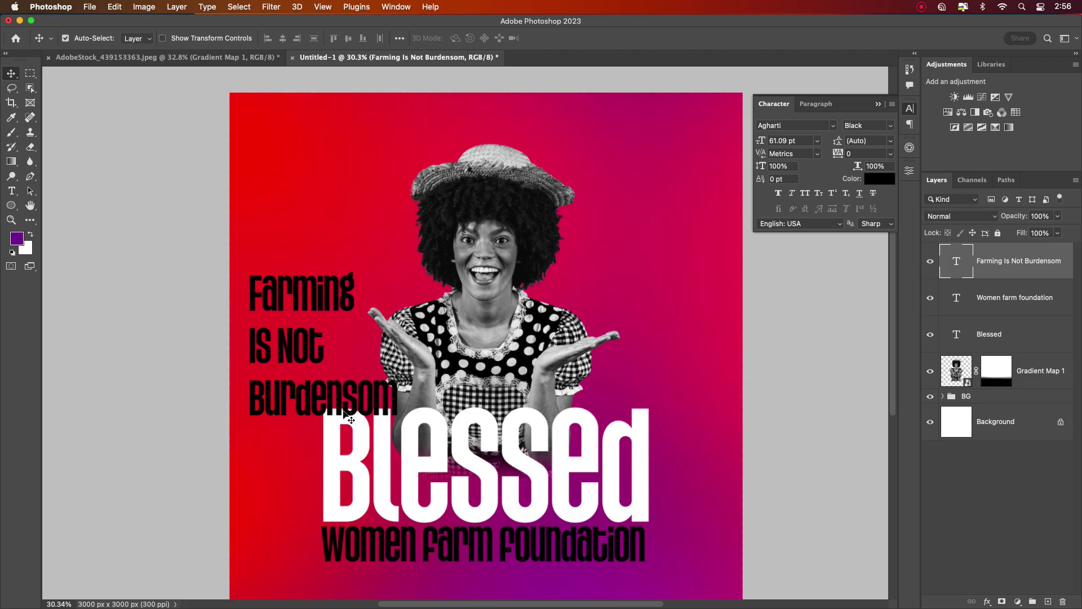
click(879, 178)
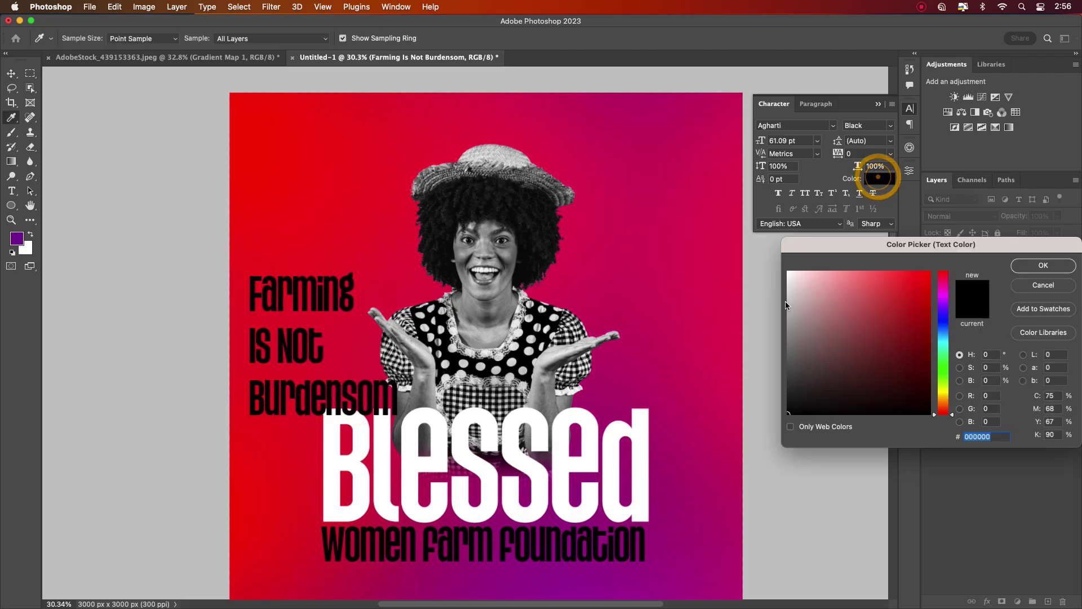
click(788, 287)
click(1043, 265)
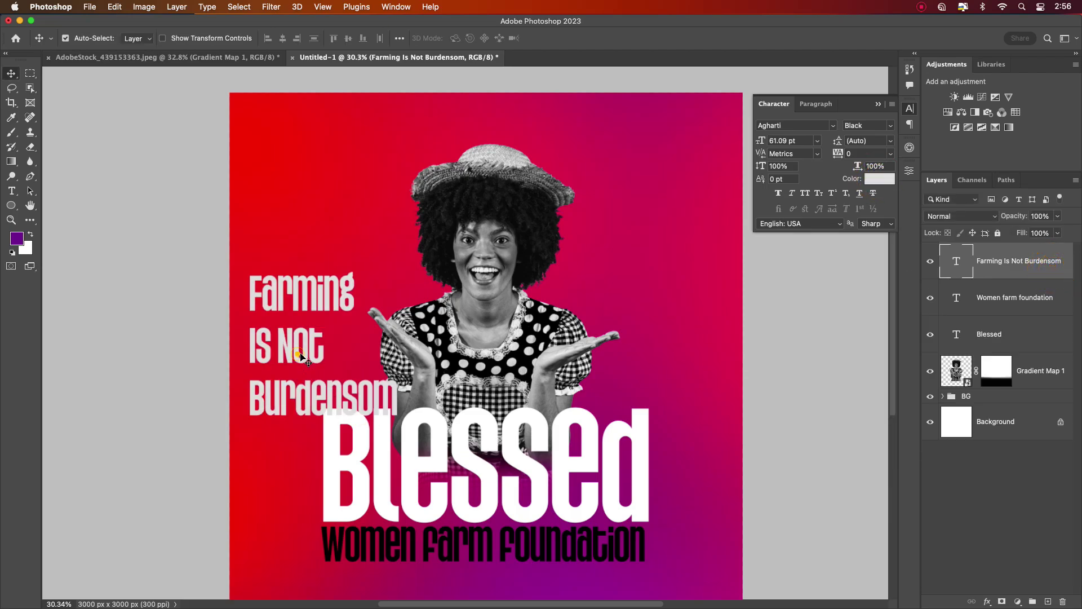
Reduce the "Farming Is Not Burdensom" text to 36 pt and move it up beside the woman's hair, above her raised hand
scroll(308, 358, up, 2)
click(817, 141)
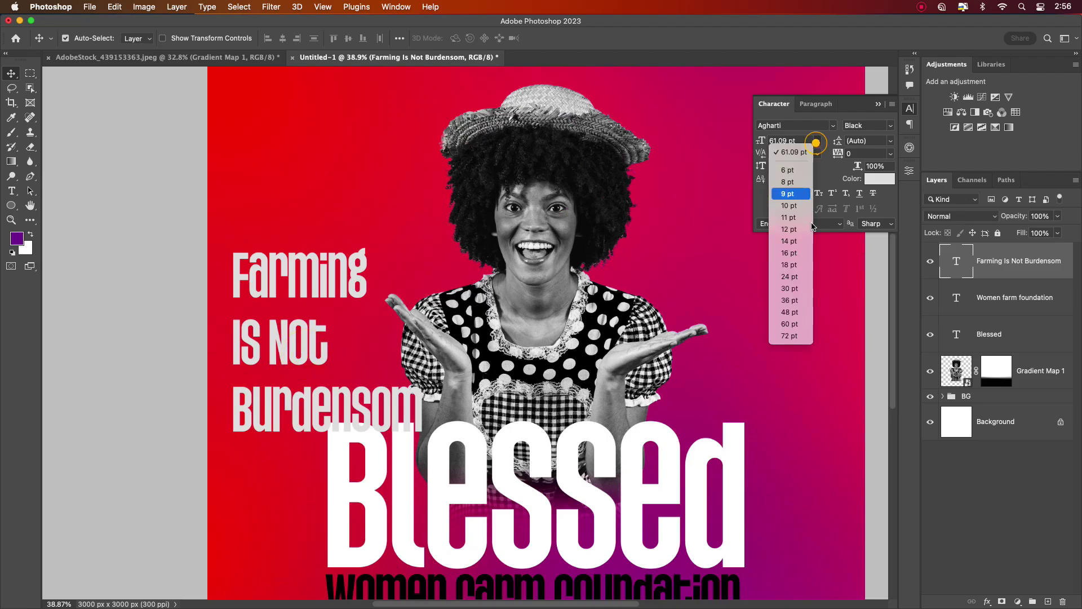
click(794, 312)
click(817, 141)
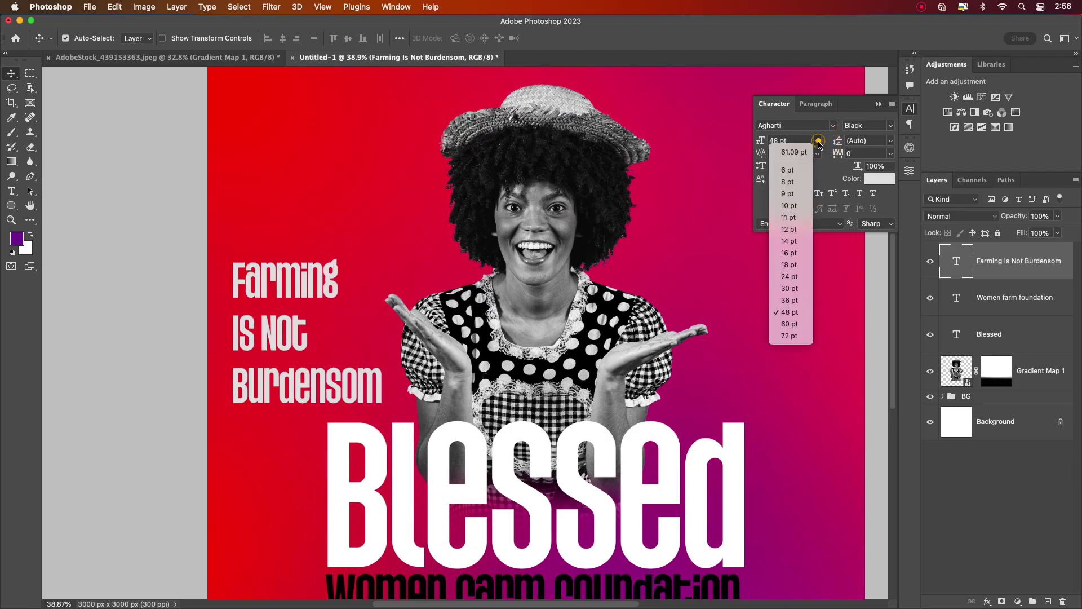
click(792, 300)
drag(277, 322, 340, 220)
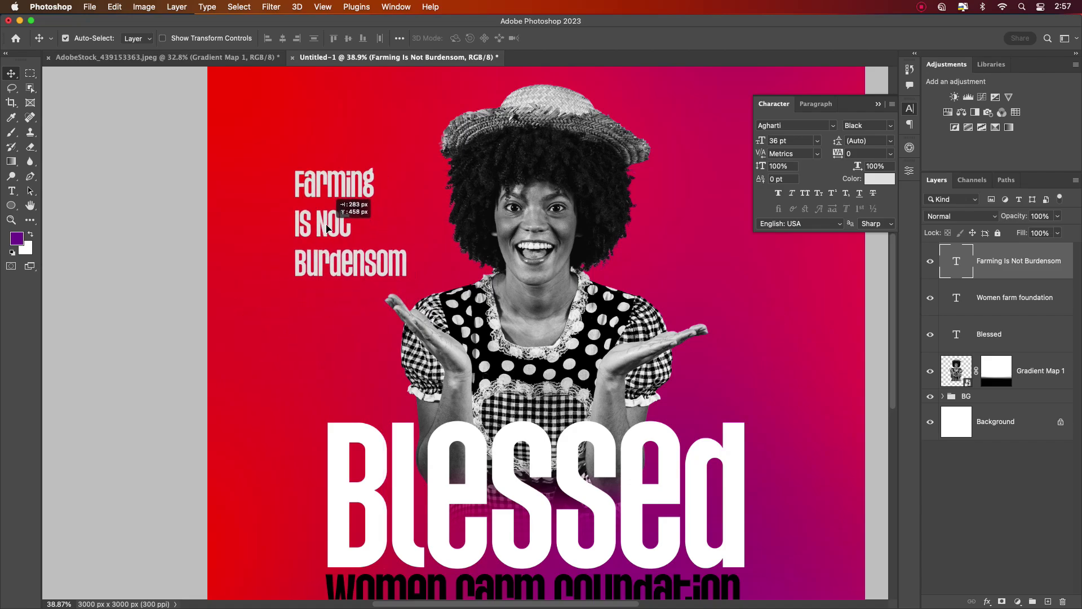
scroll(427, 290, down, 2)
click(353, 260)
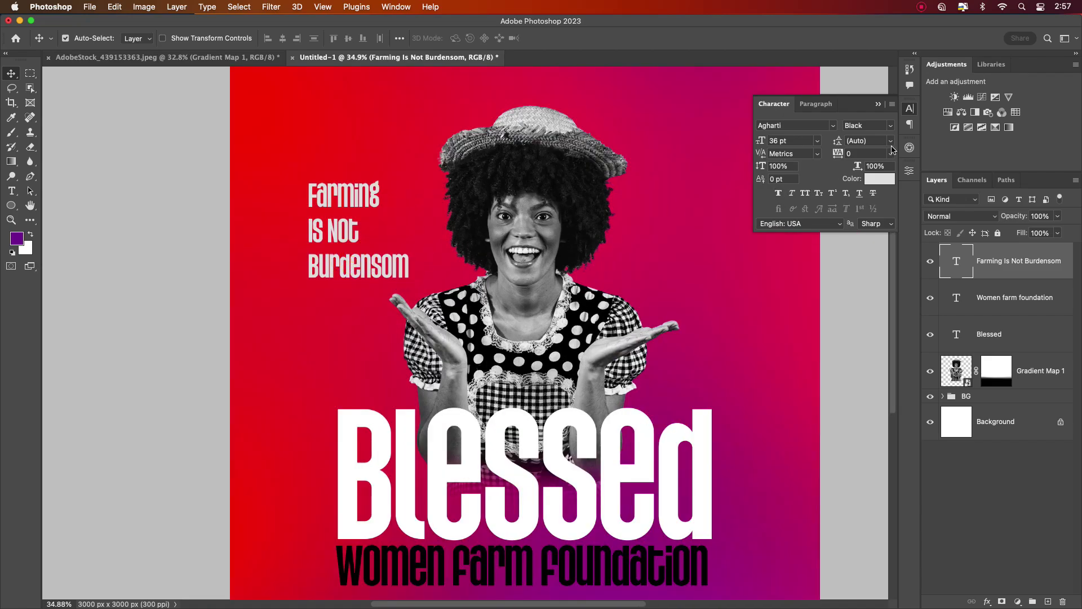
Tighten the "Farming Is Not Burdensom" text's leading to 36 pt, shift it slightly towards the woman, and set its font size to 41 pt
click(890, 140)
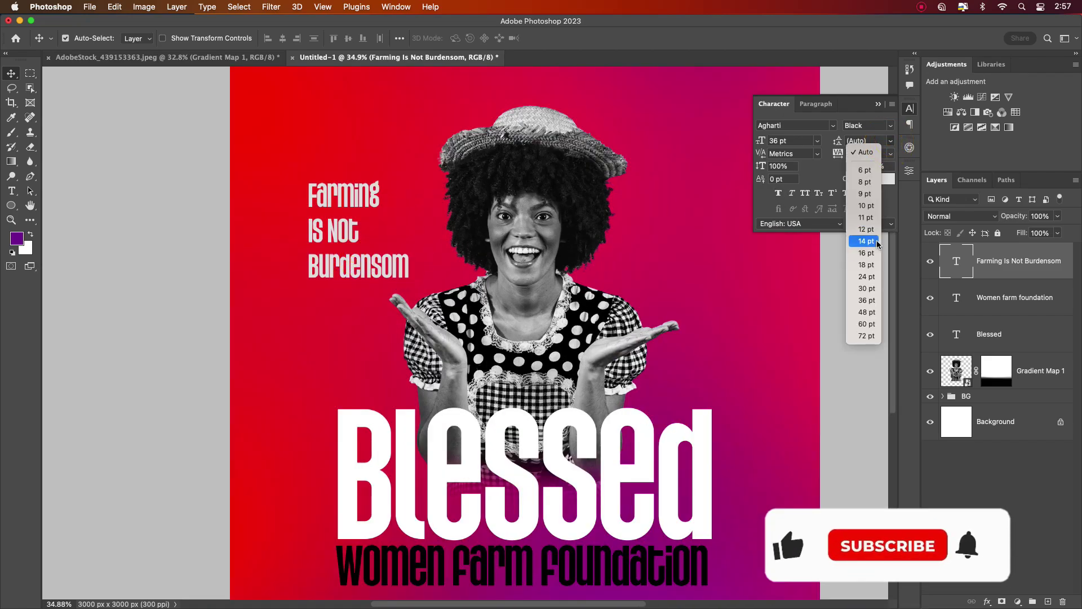
click(862, 296)
drag(352, 226, 363, 235)
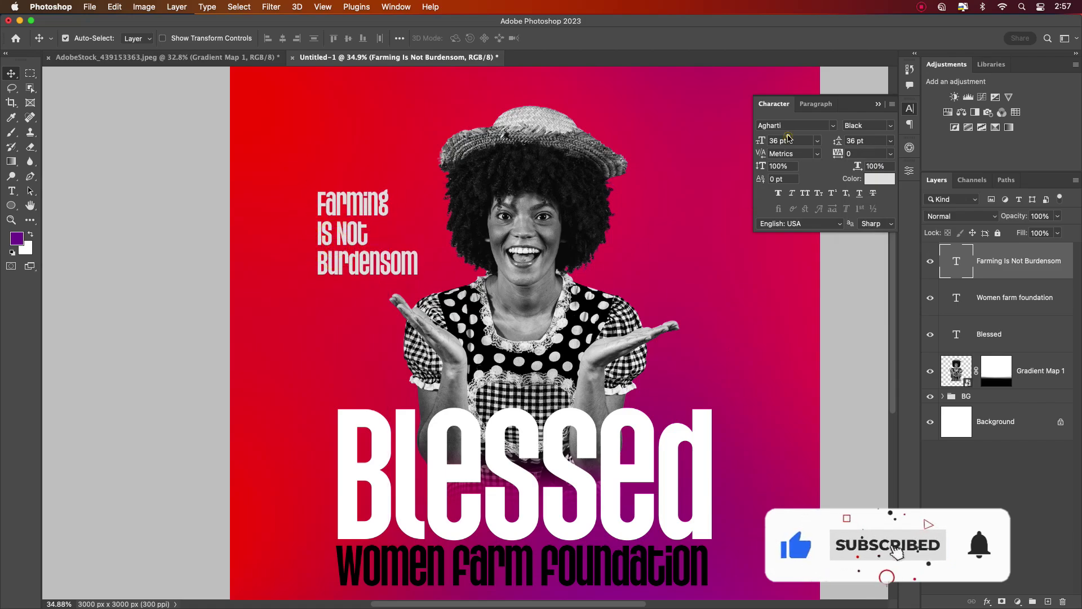
click(790, 141)
key(Up)
key(Up)
key(Up)
key(Up)
key(Up)
key(Return)
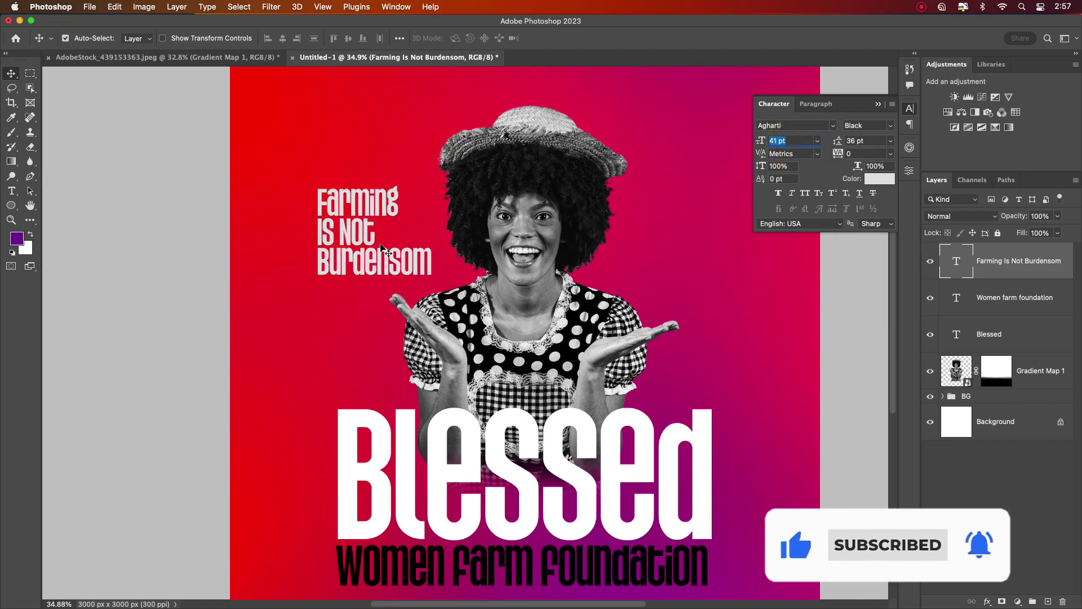
Duplicate the slogan to the opposite side of the woman's head and replace its wording with "It's The Real Deal." on three lines
drag(361, 252, 681, 272)
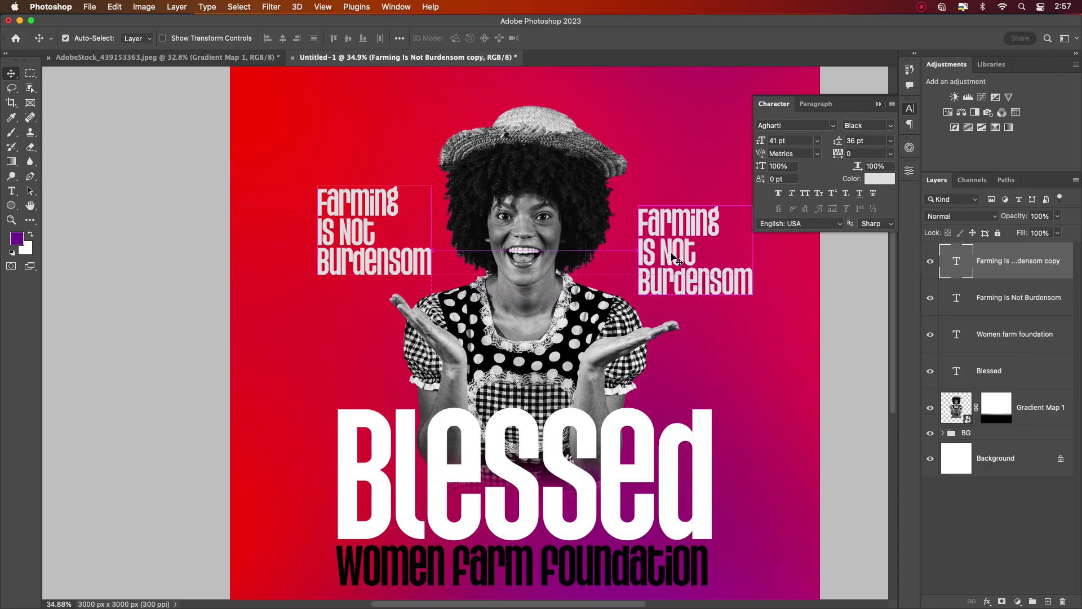
double_click(672, 257)
text(It)
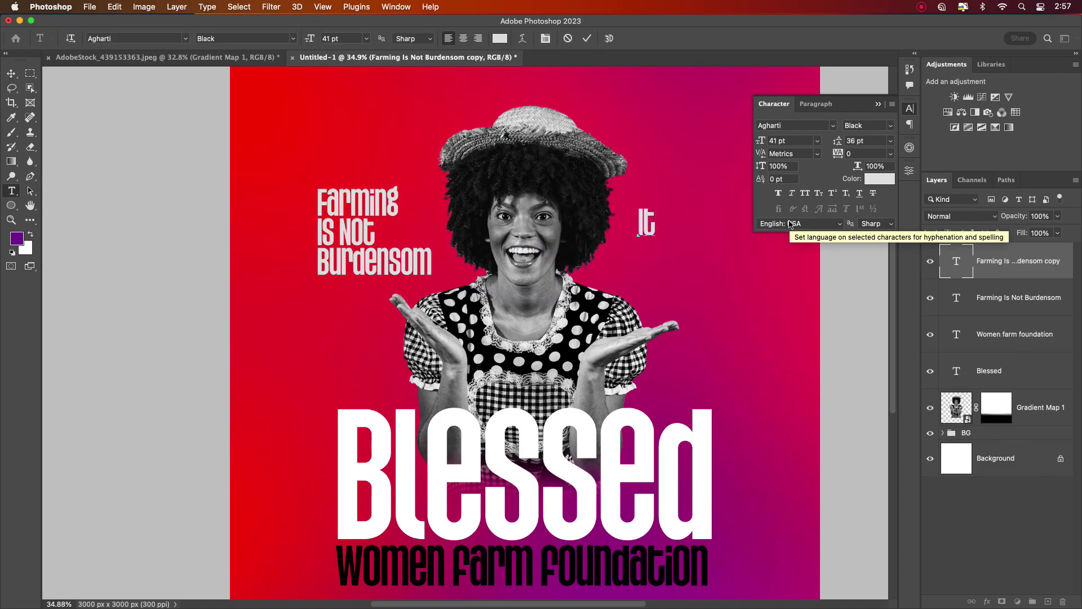
text('s)
key(Return)
text(The R)
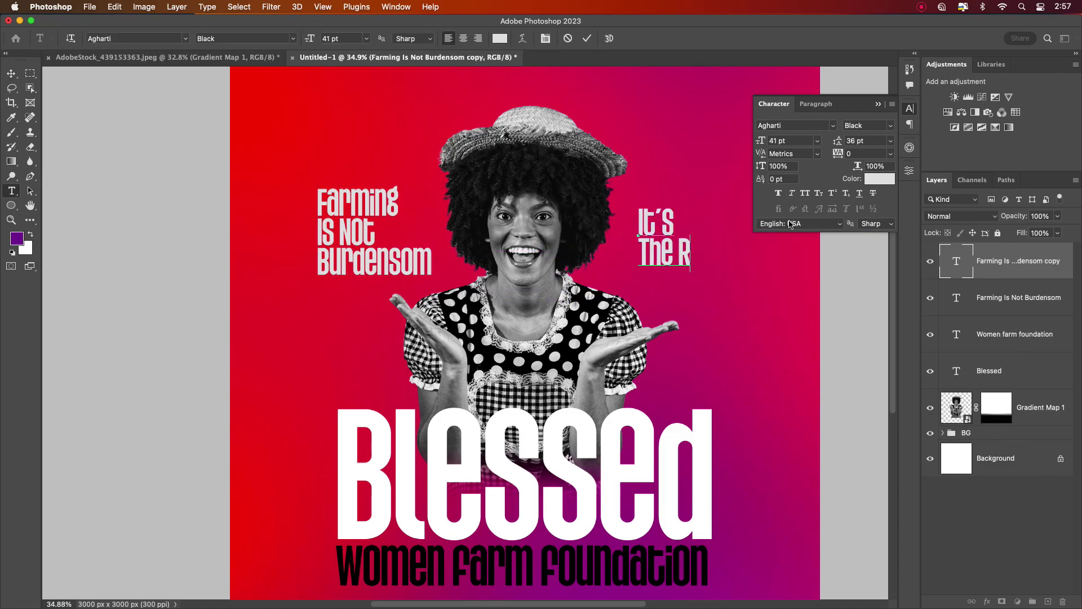
text(eal)
key(Return)
text(Dea)
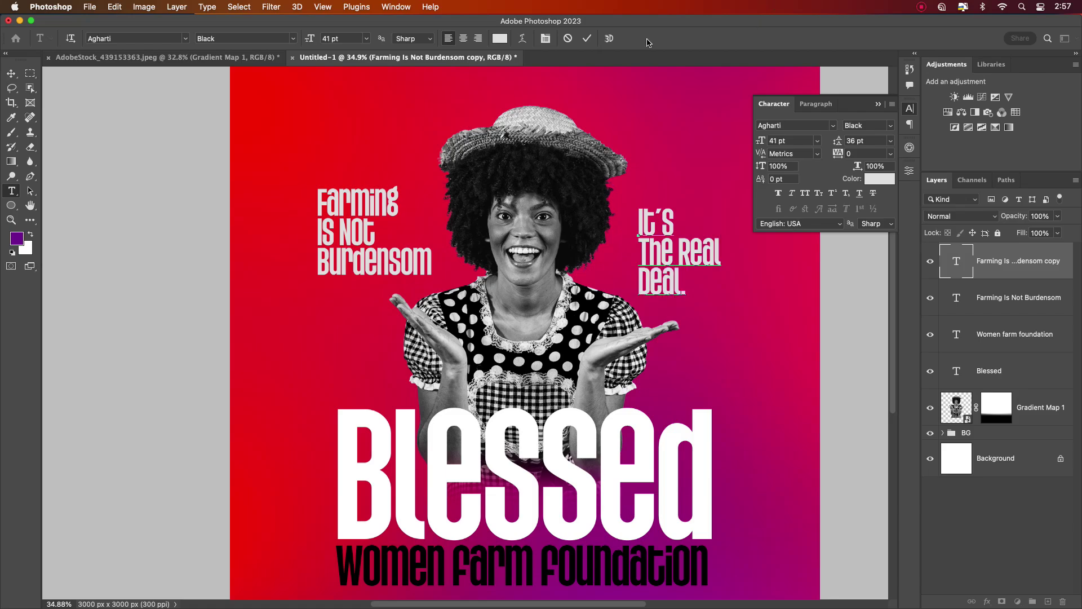
click(586, 38)
key(v)
Nudge the "Blessed" title slightly left and recolour it light grey #e2e2e2, sampled from the "It's The Real Deal." text
drag(695, 442, 697, 457)
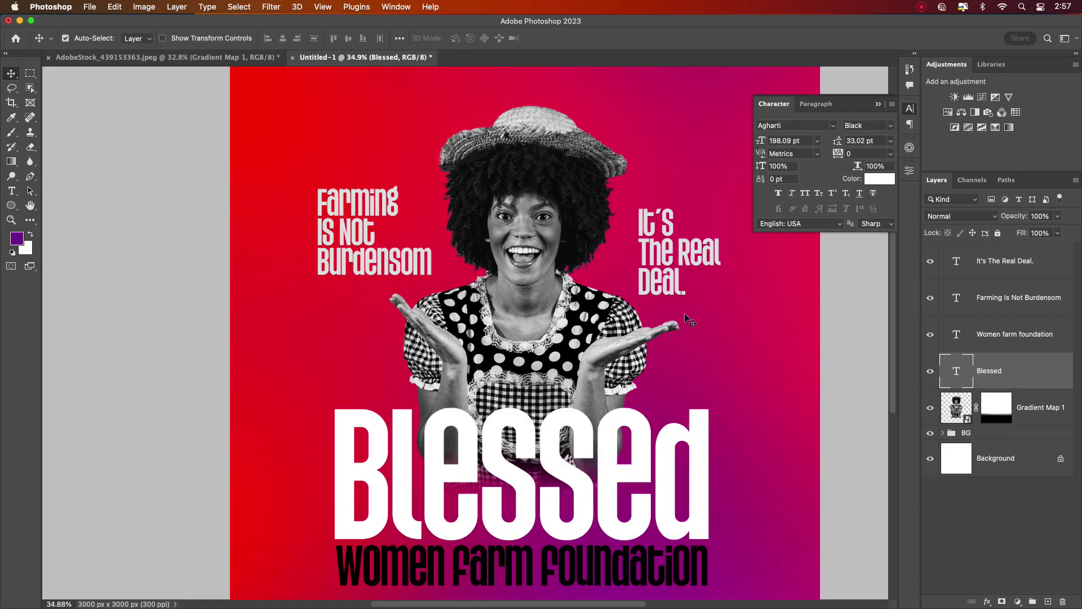
click(876, 179)
click(685, 254)
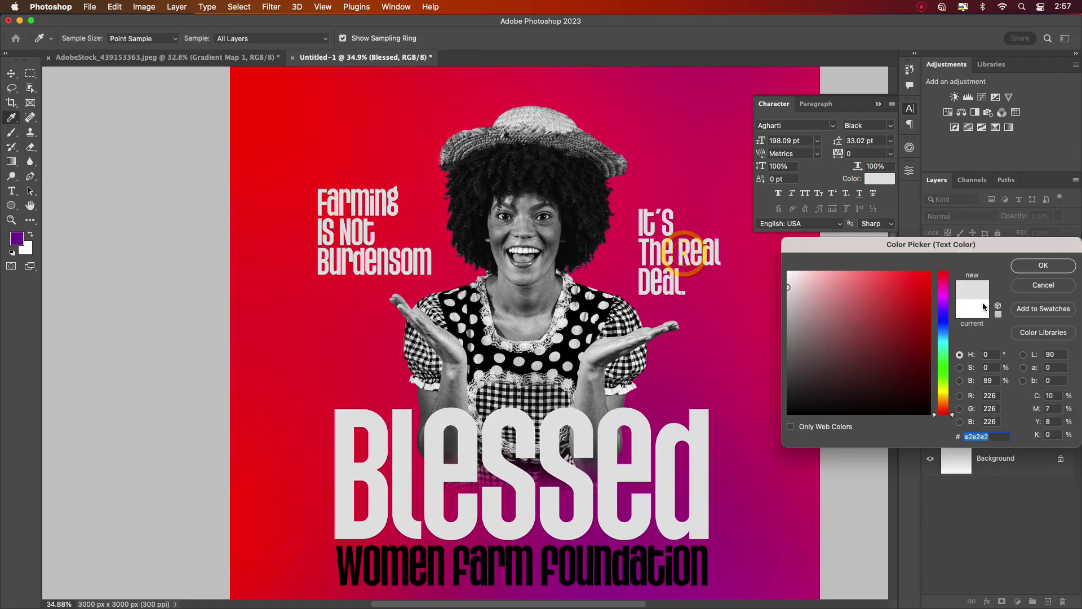
click(1038, 264)
scroll(583, 384, down, 2)
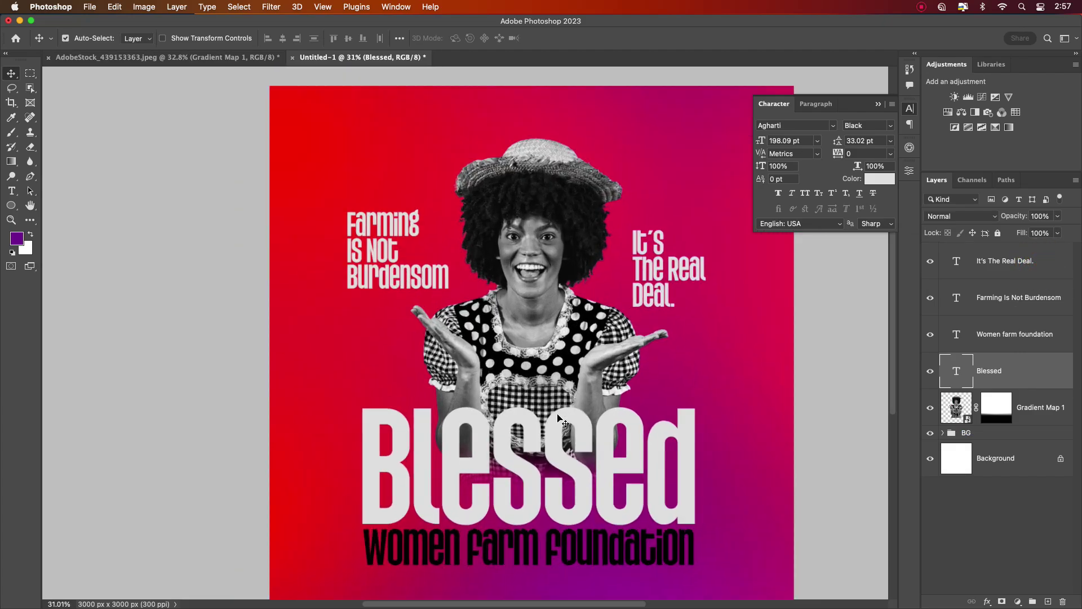
Move the two slogans beside the woman's head inwards to line up with the outer edges of the "Blessed" title
click(877, 105)
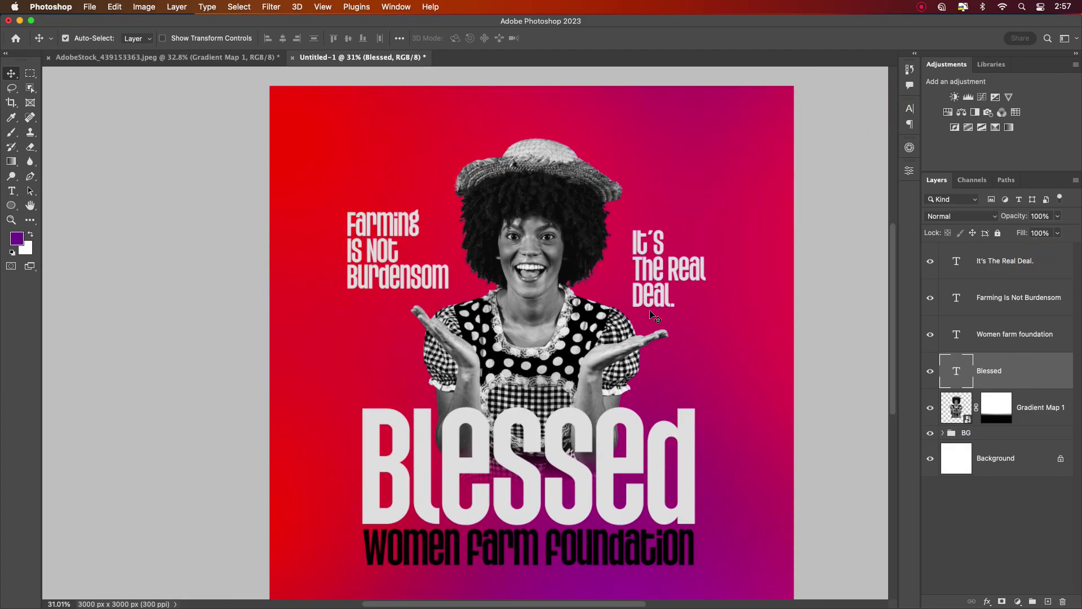
drag(406, 279, 422, 281)
drag(666, 281, 658, 280)
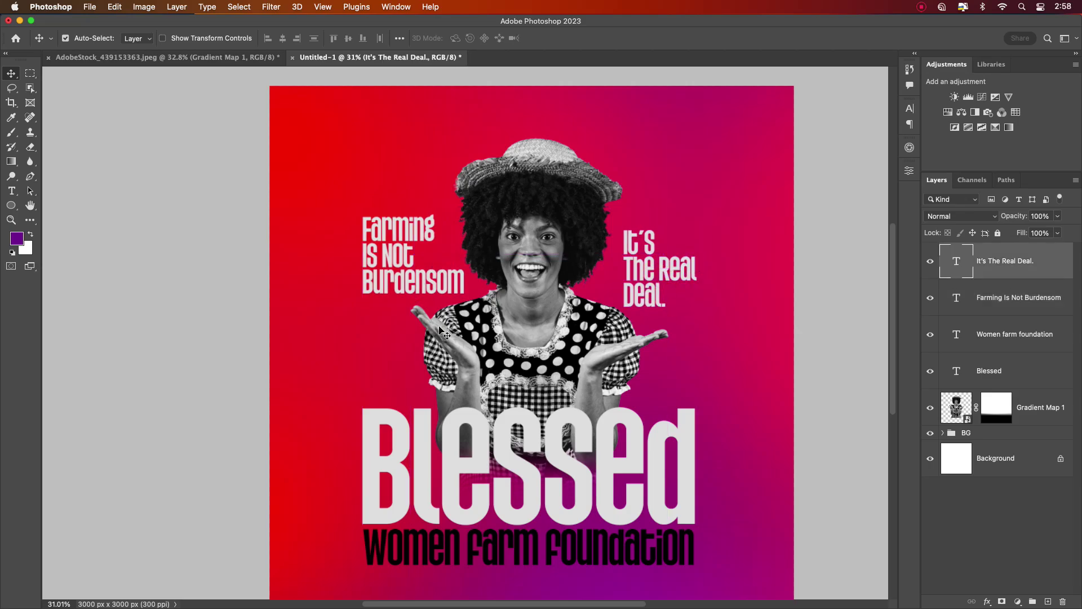
Duplicate the "Blessed" title with its "Women farm foundation" line and shrink the pair to a small logo near the poster's upper-left corner
click(546, 463)
shift+click(672, 551)
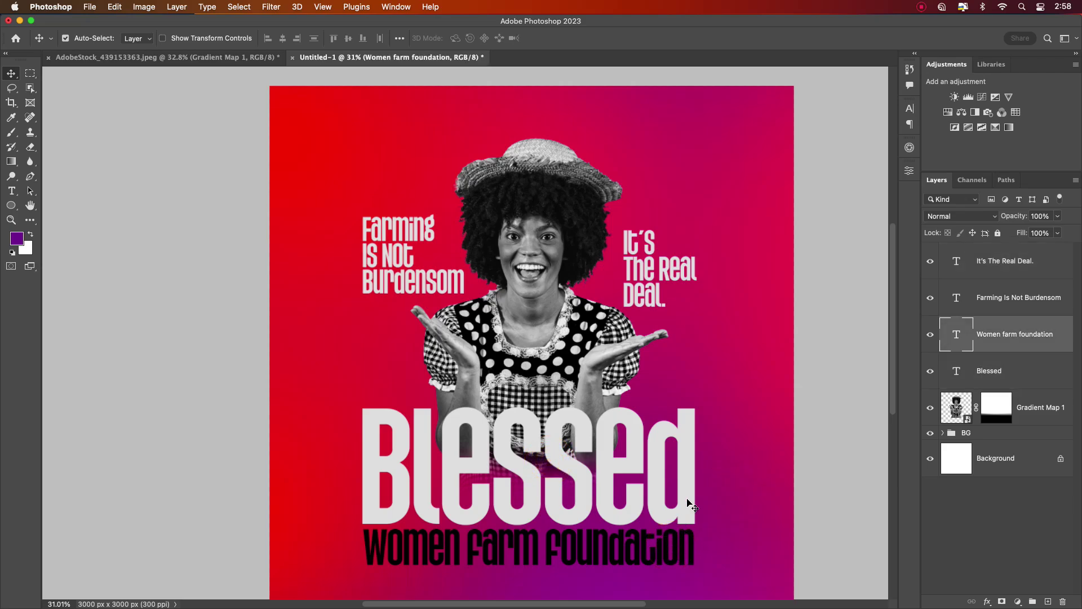
alt+drag(689, 501, 664, 199)
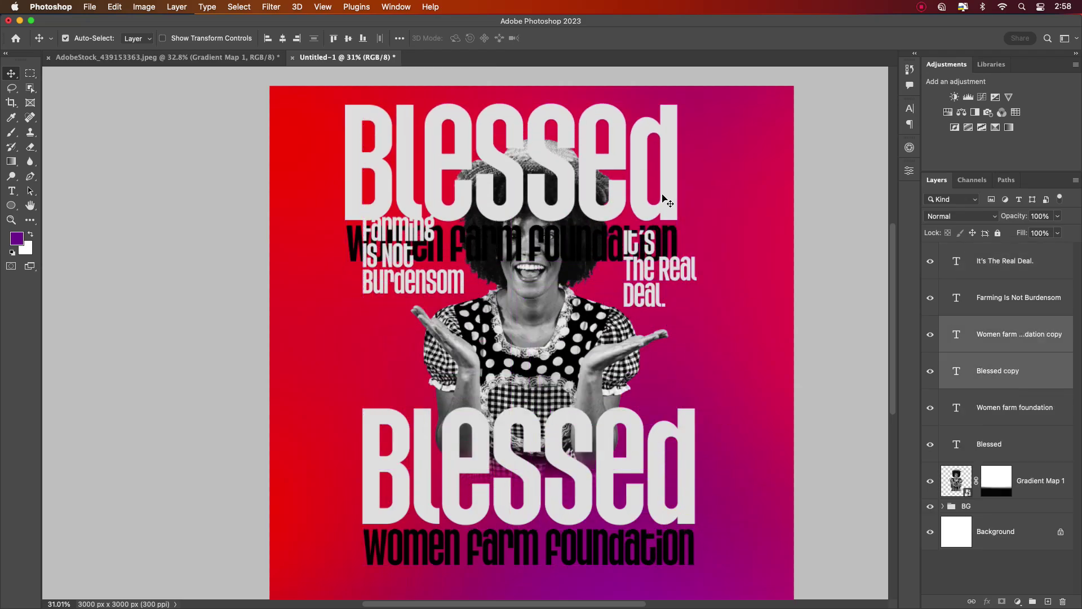
key(super+t)
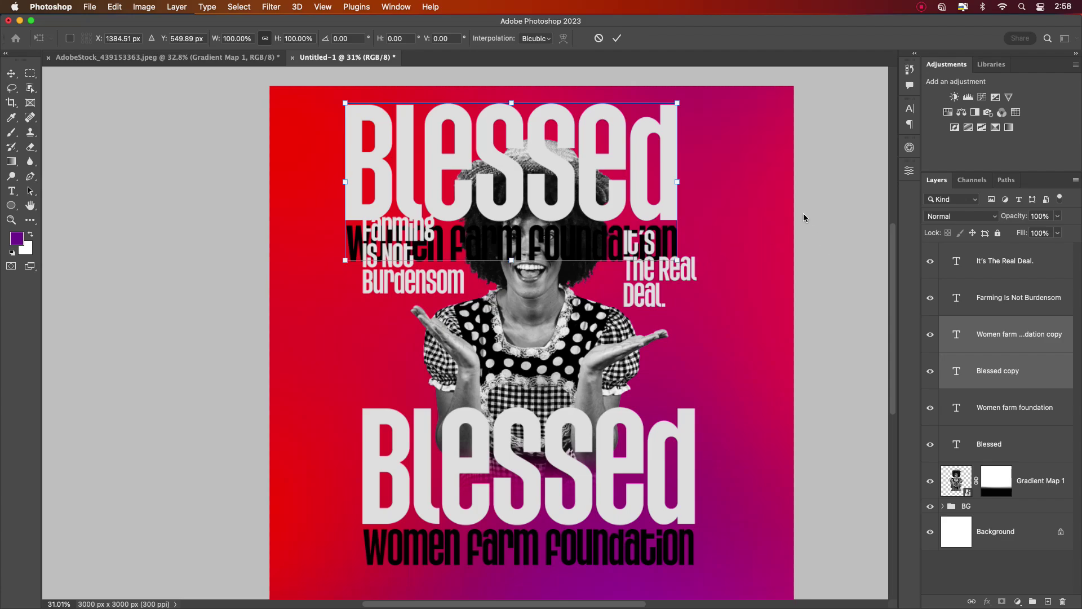
drag(675, 181, 353, 143)
click(617, 38)
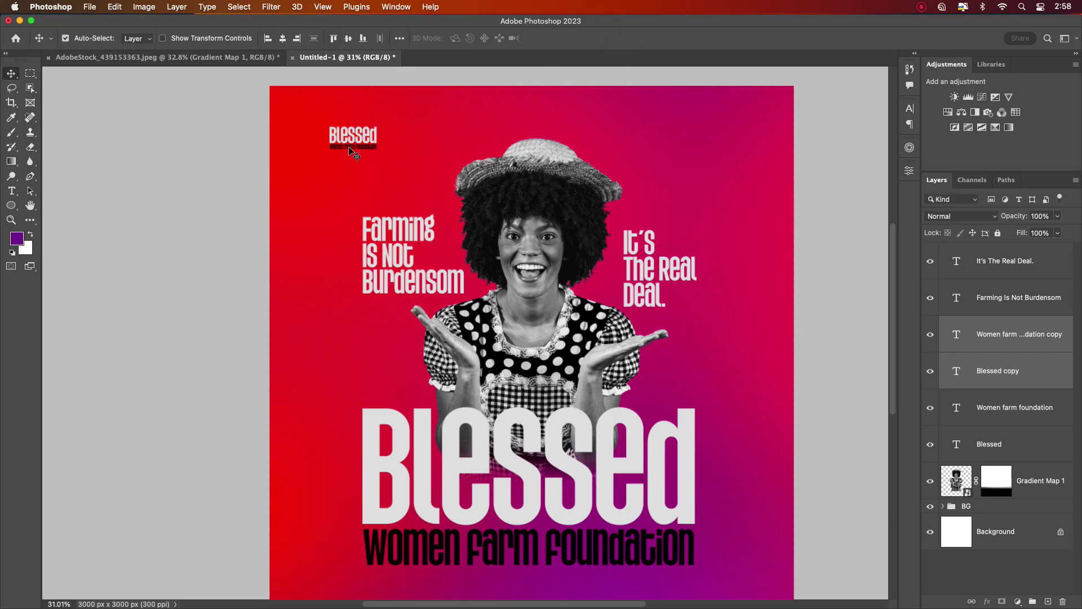
scroll(360, 146, up, 3)
scroll(386, 144, up, 4)
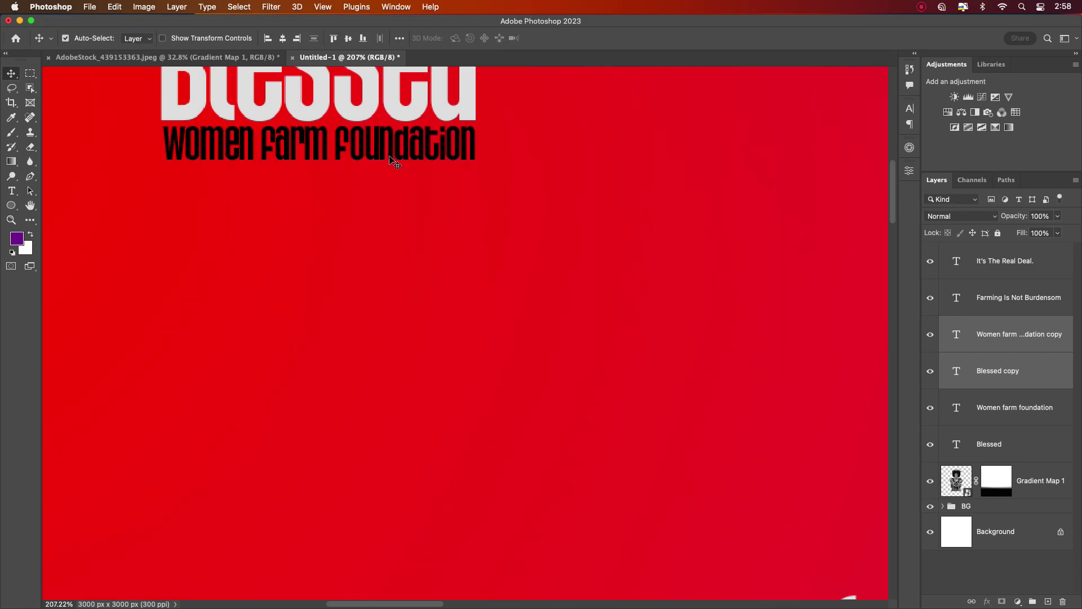
scroll(393, 162, down, 10)
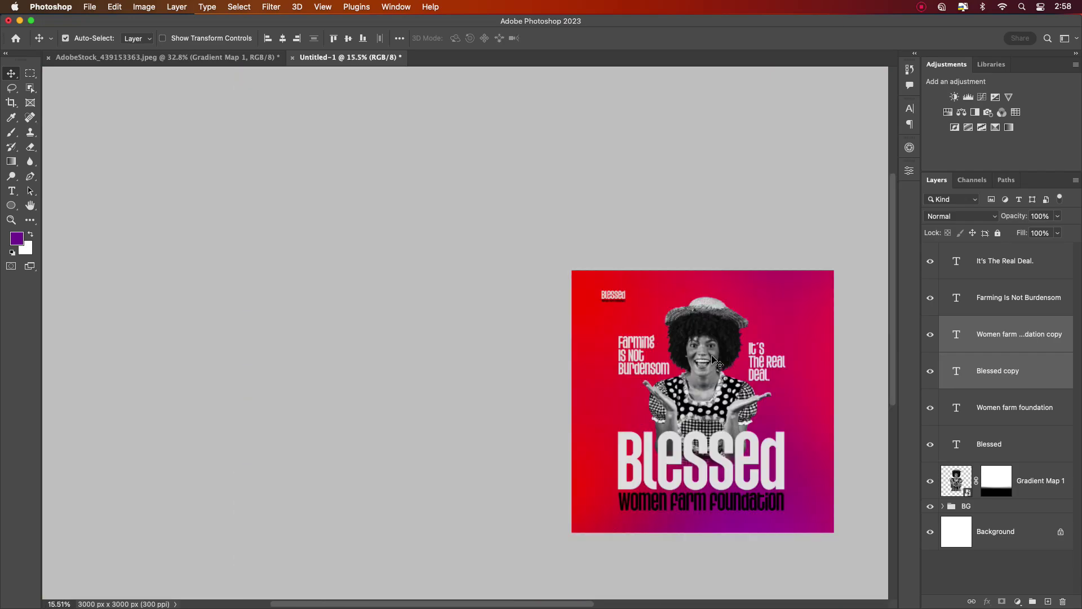
scroll(747, 401, up, 2)
drag(567, 605, 618, 605)
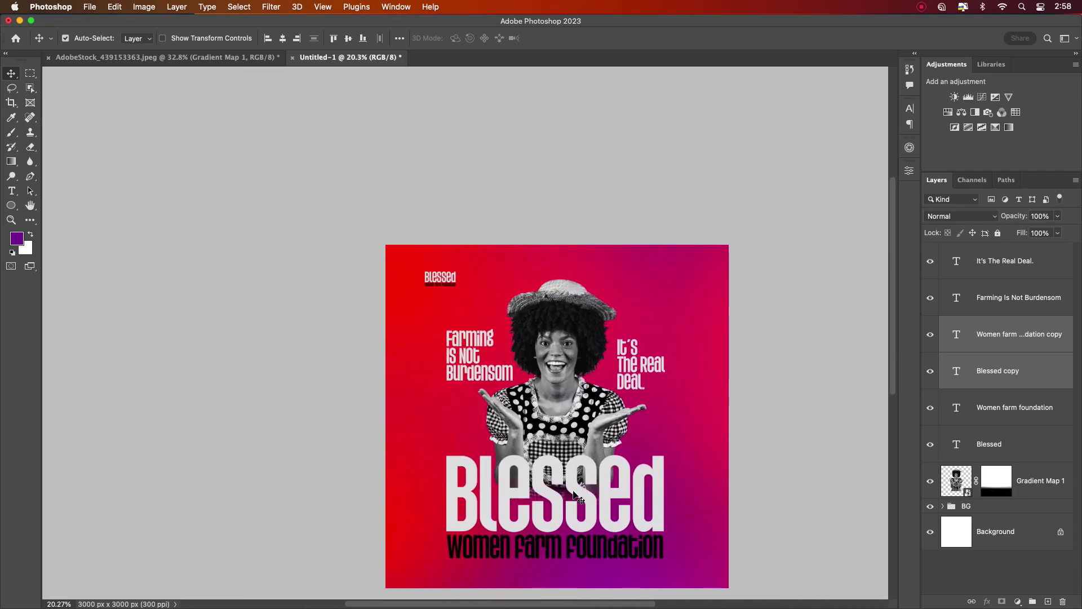
scroll(540, 372, up, 3)
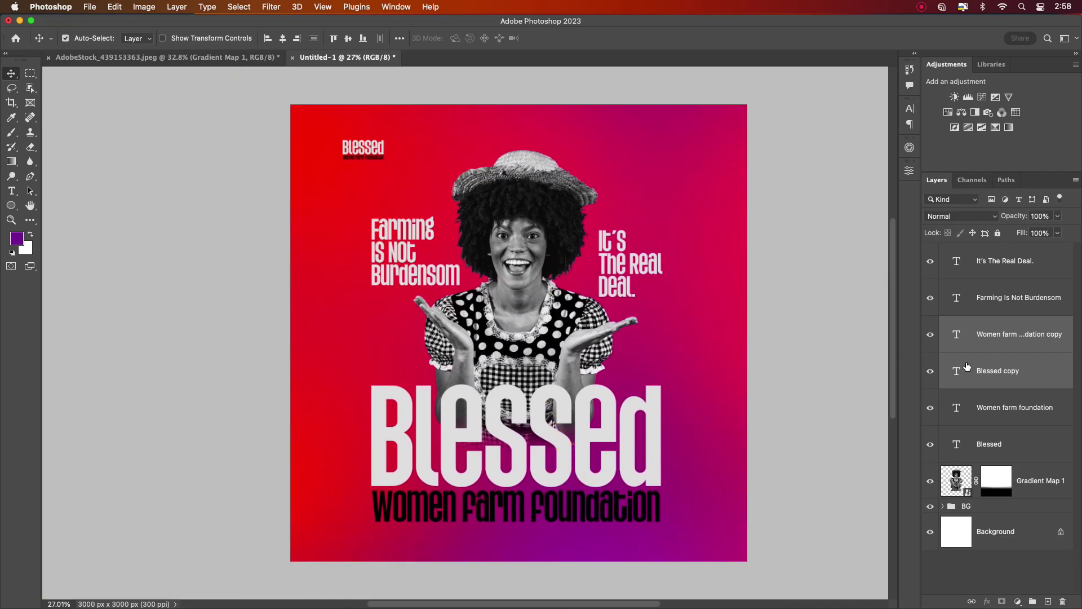
Draw a purple circle about 776 px wide above the BG group and position it behind the "It's The Real Deal." slogan and the woman
click(1009, 449)
click(1034, 477)
click(1028, 504)
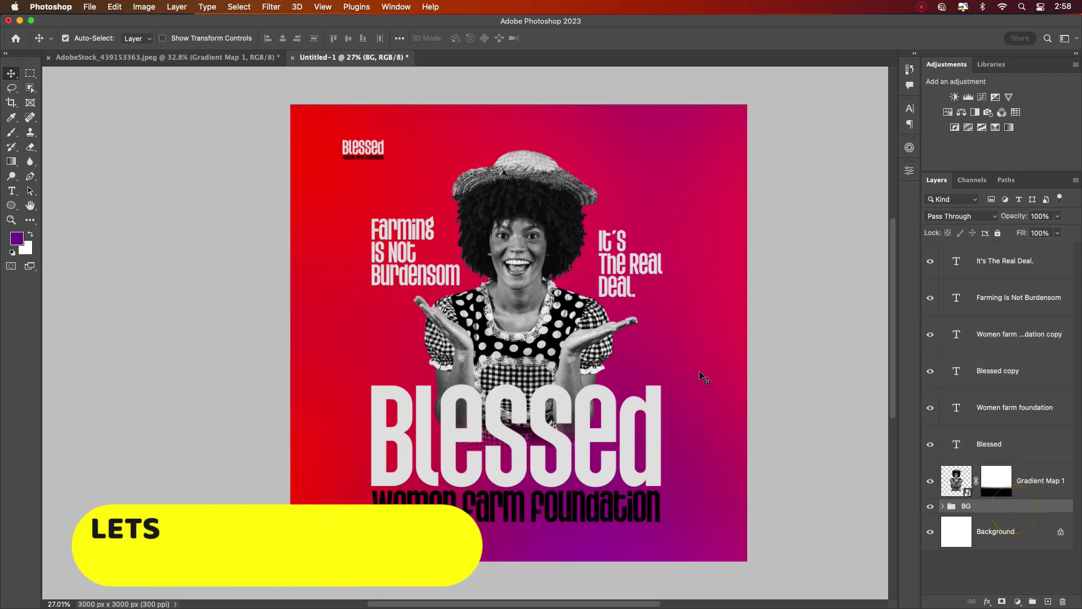
right_click(12, 205)
click(73, 220)
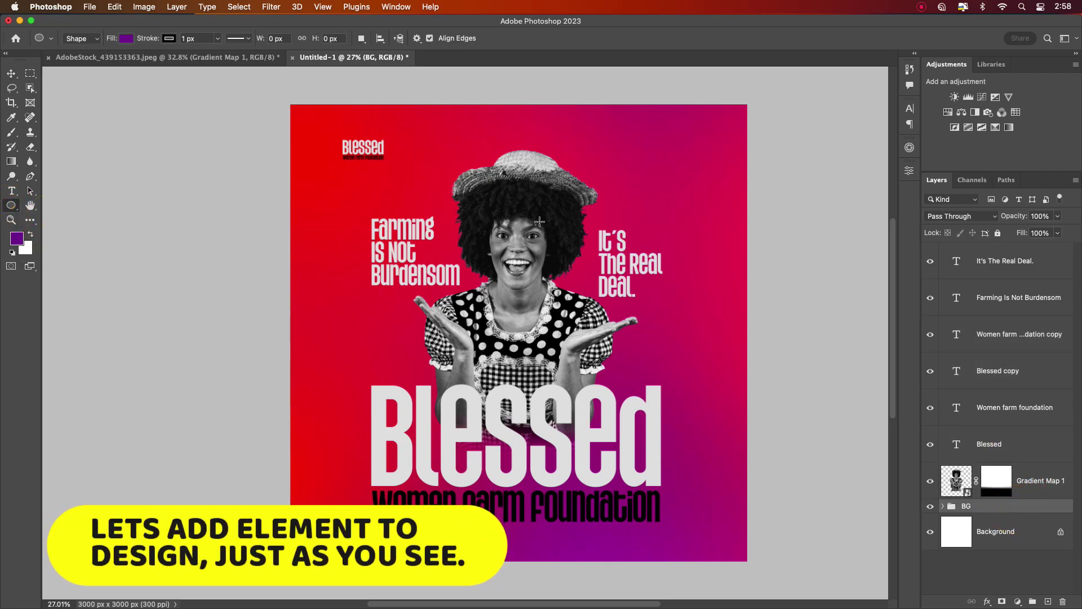
drag(538, 222, 657, 340)
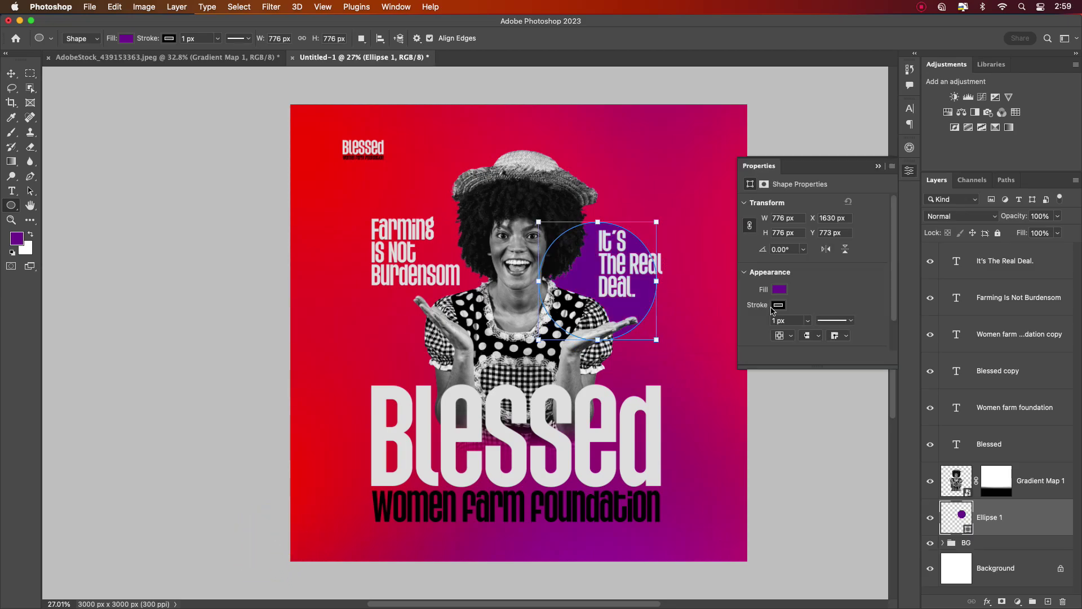
key(v)
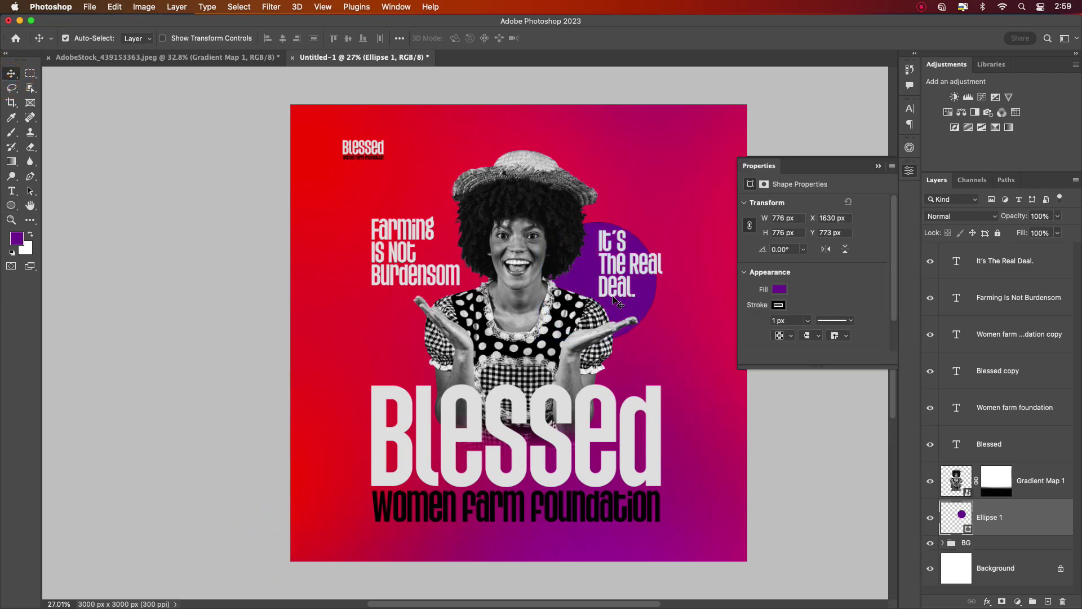
drag(584, 276, 585, 276)
drag(640, 308, 651, 301)
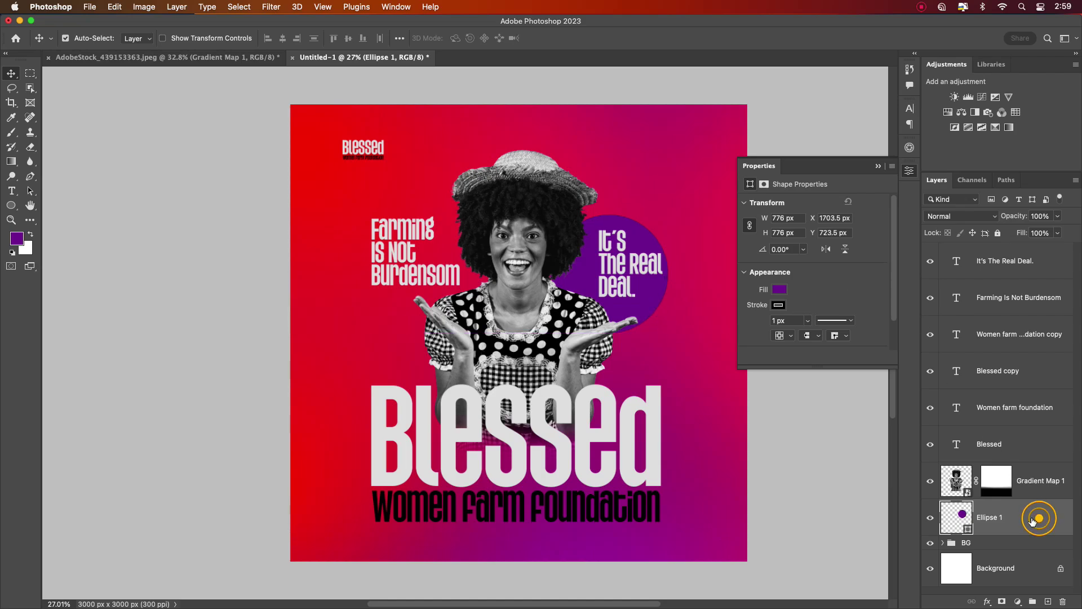
Convert the purple circle to a smart object and apply a strong Gaussian Blur that turns it into a soft glow
click(271, 7)
mouse_move(341, 158)
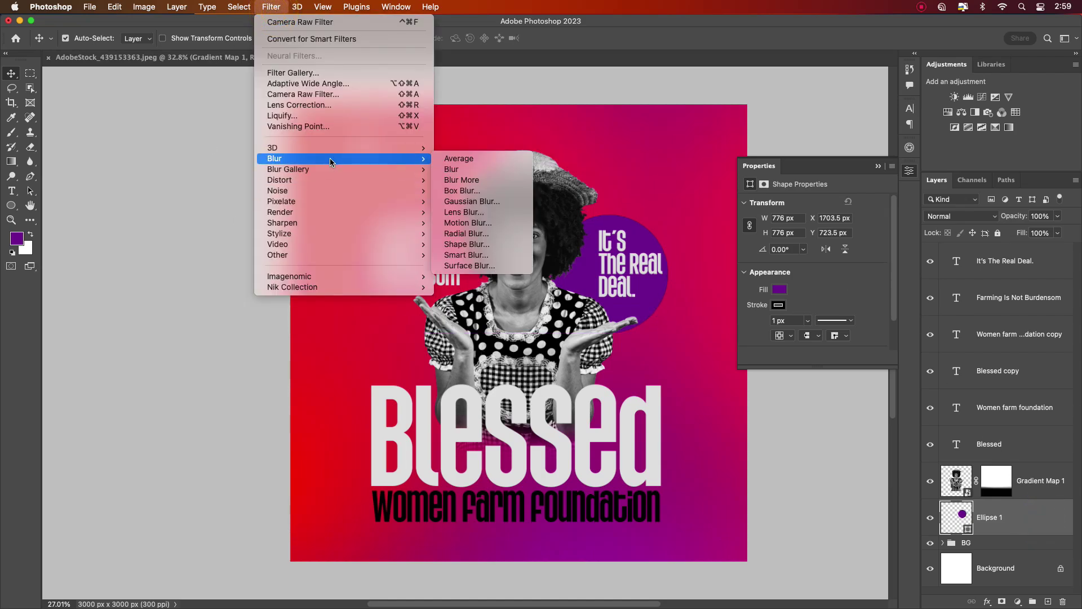
click(467, 204)
click(538, 238)
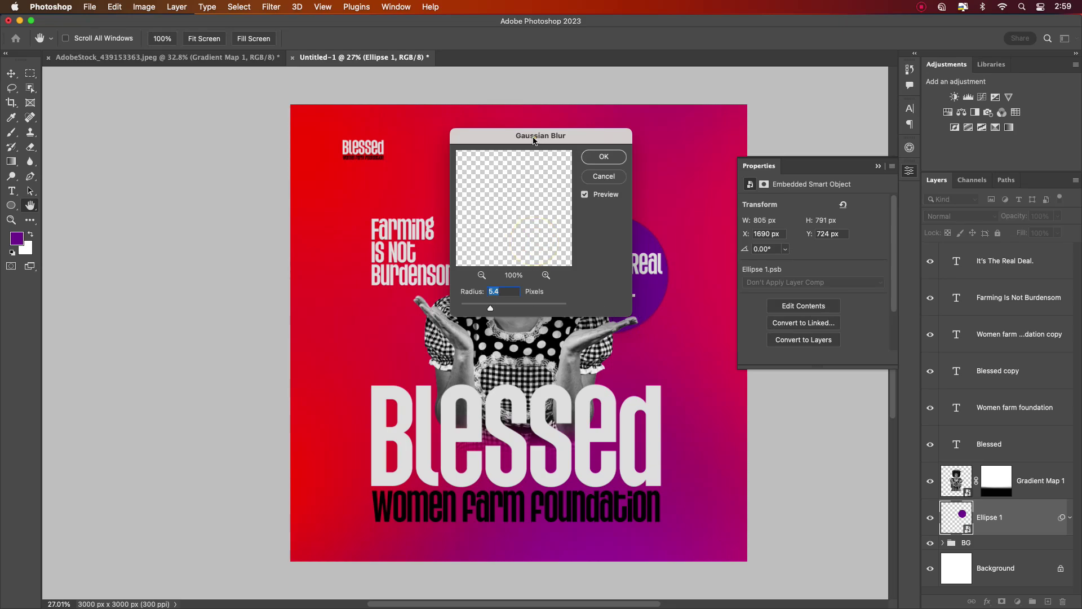
drag(534, 140, 363, 221)
drag(342, 390, 363, 386)
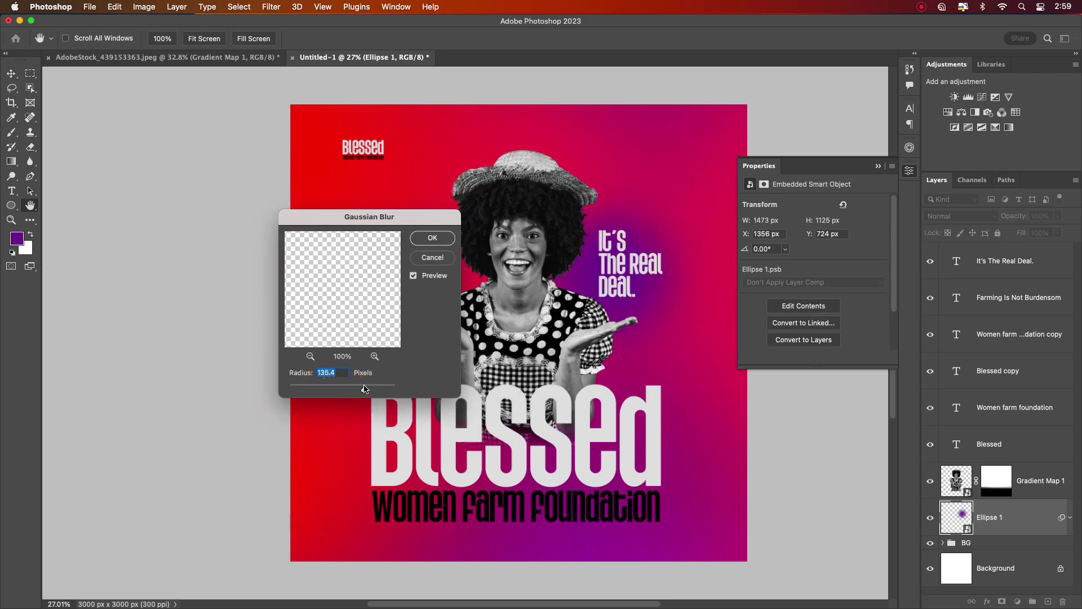
click(433, 238)
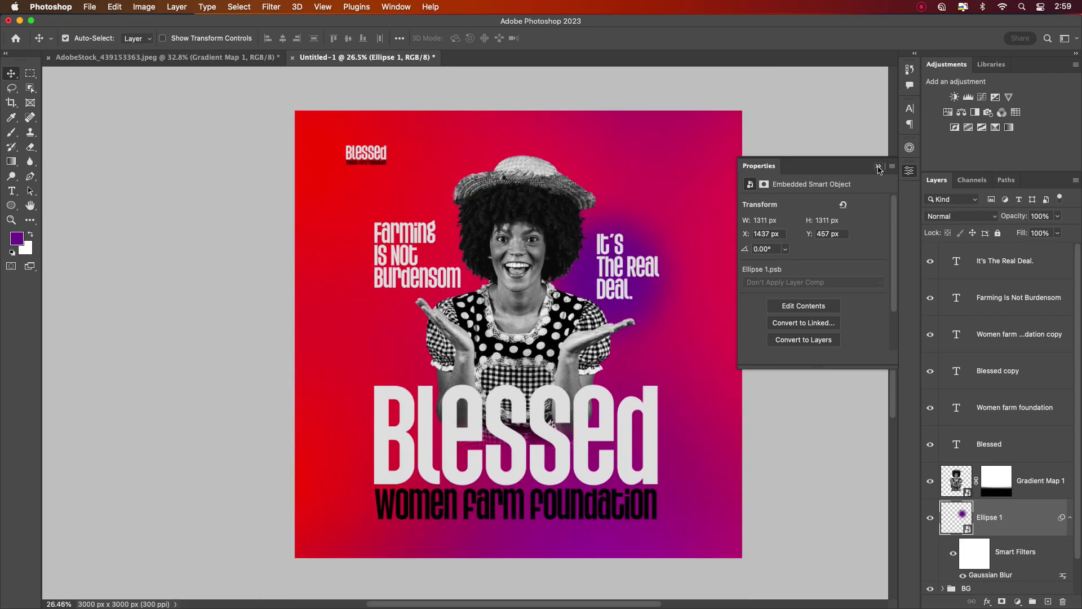
click(877, 166)
Draw a second purple circle about 609 px wide and move it partly off the poster's right edge, beside the woman's hat
click(14, 211)
click(53, 213)
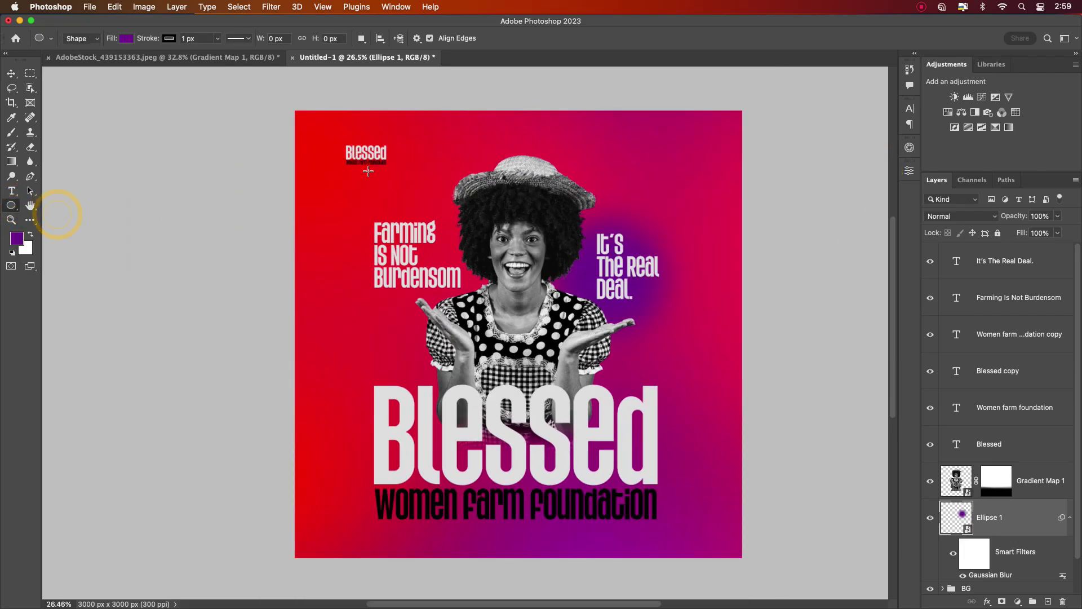
drag(369, 167, 459, 299)
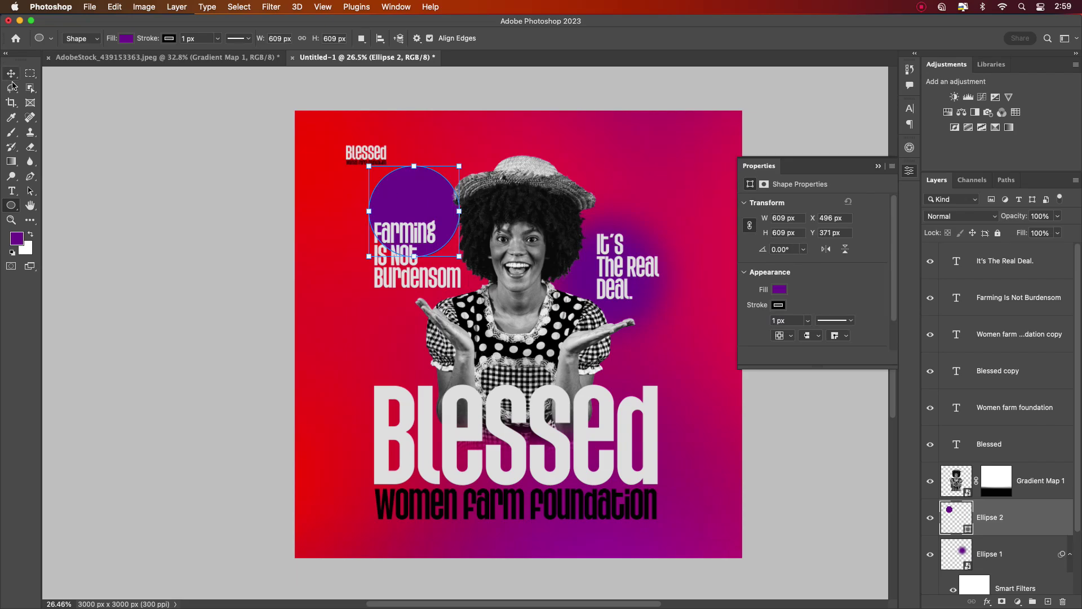
click(11, 74)
drag(398, 186, 716, 185)
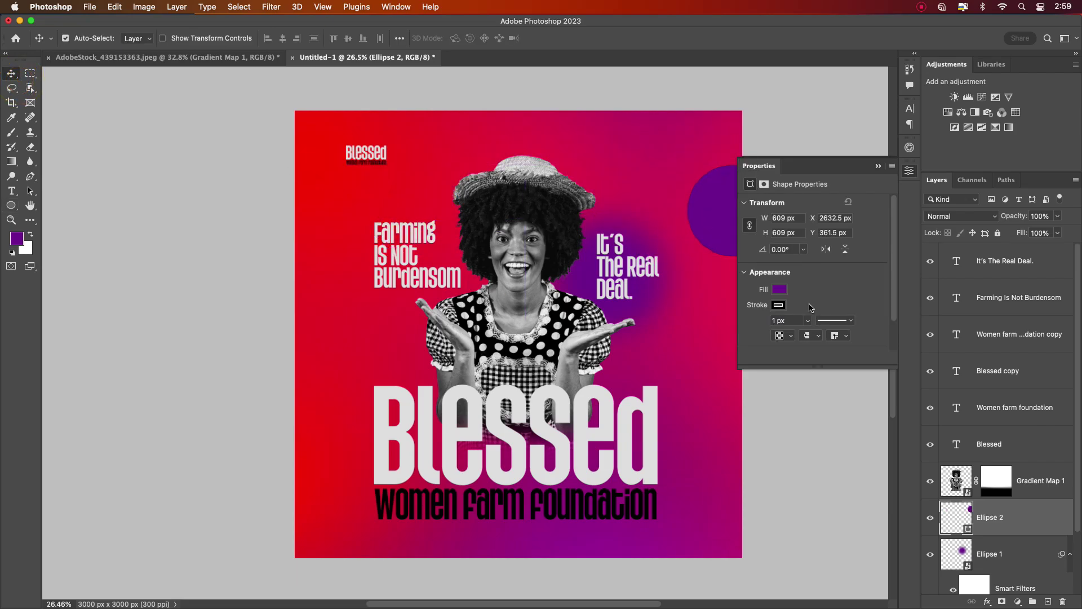
Turn the new circle into a ring with no fill and a light grey stroke 100 px wide
click(781, 292)
click(782, 301)
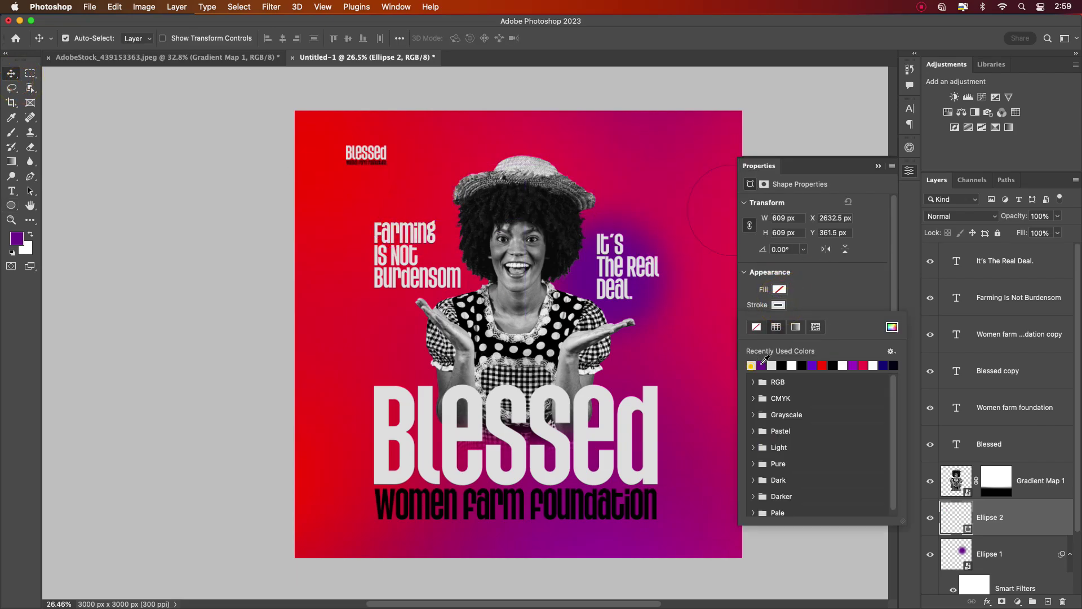
click(818, 286)
click(785, 319)
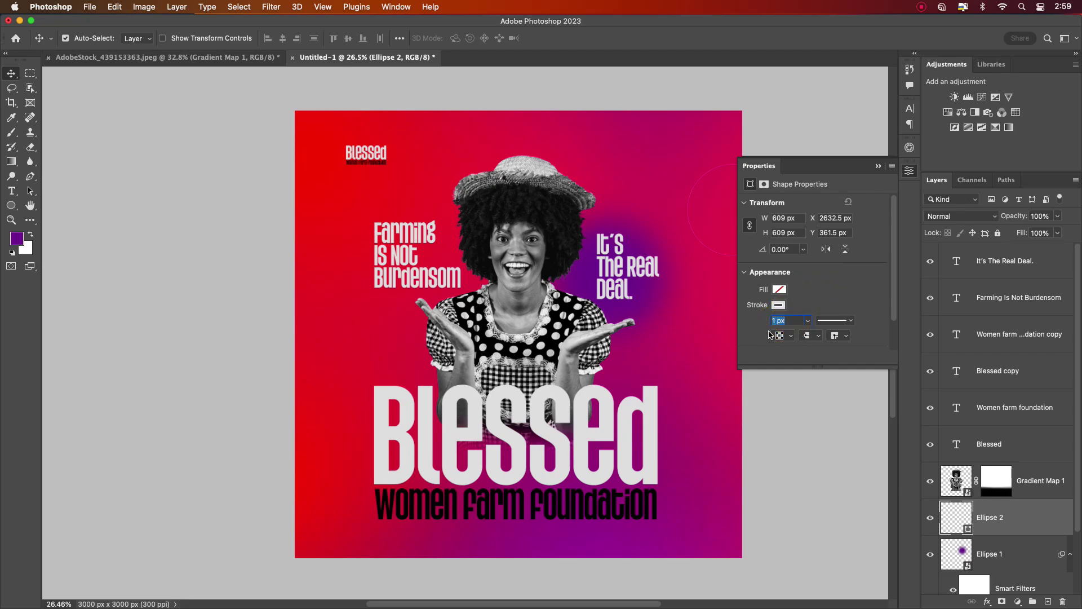
text(20)
key(Return)
click(793, 320)
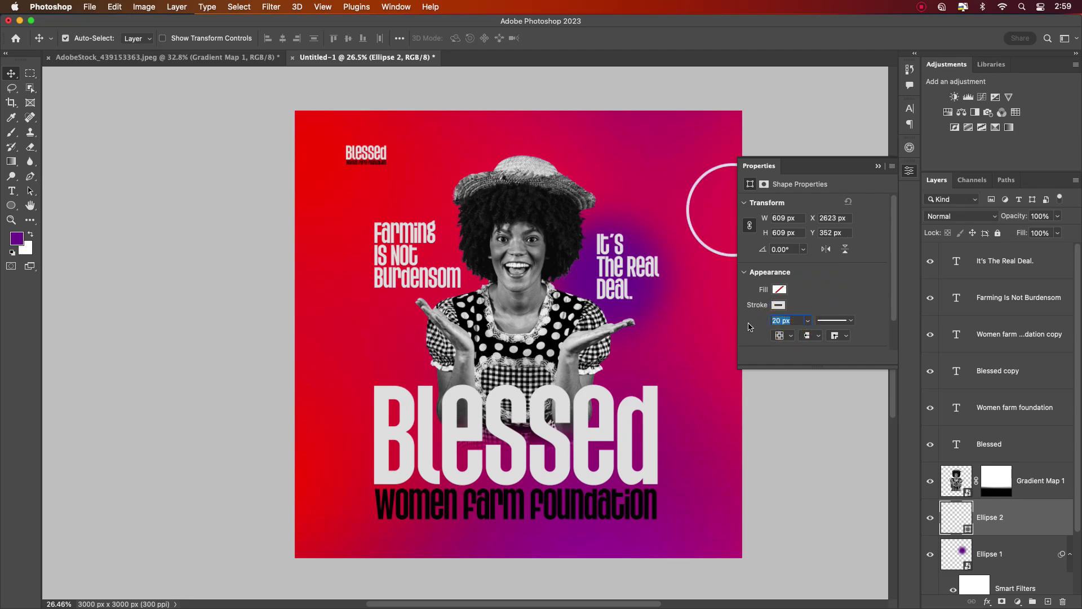
text(100)
key(Return)
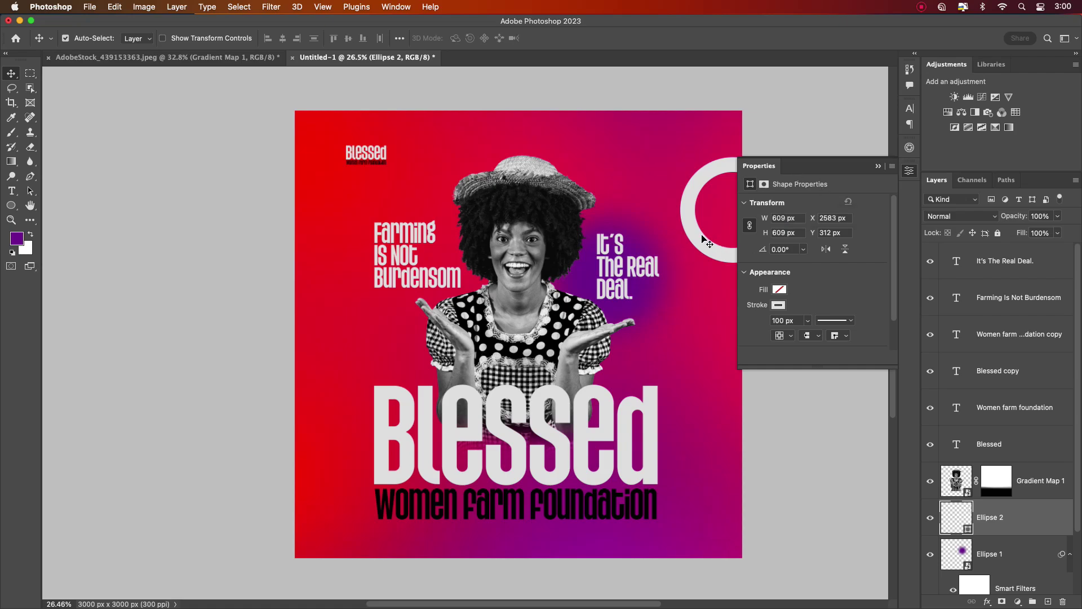
click(878, 166)
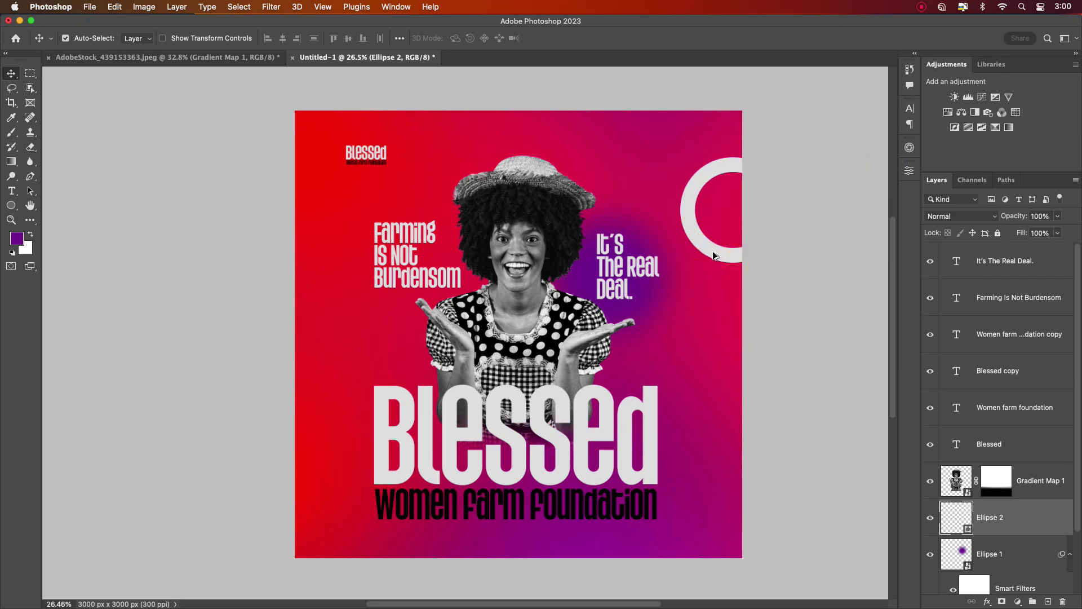
Duplicate the ring and shrink the copy to about half size, placing it between the hat and the large ring
drag(712, 252, 620, 194)
key(super+t)
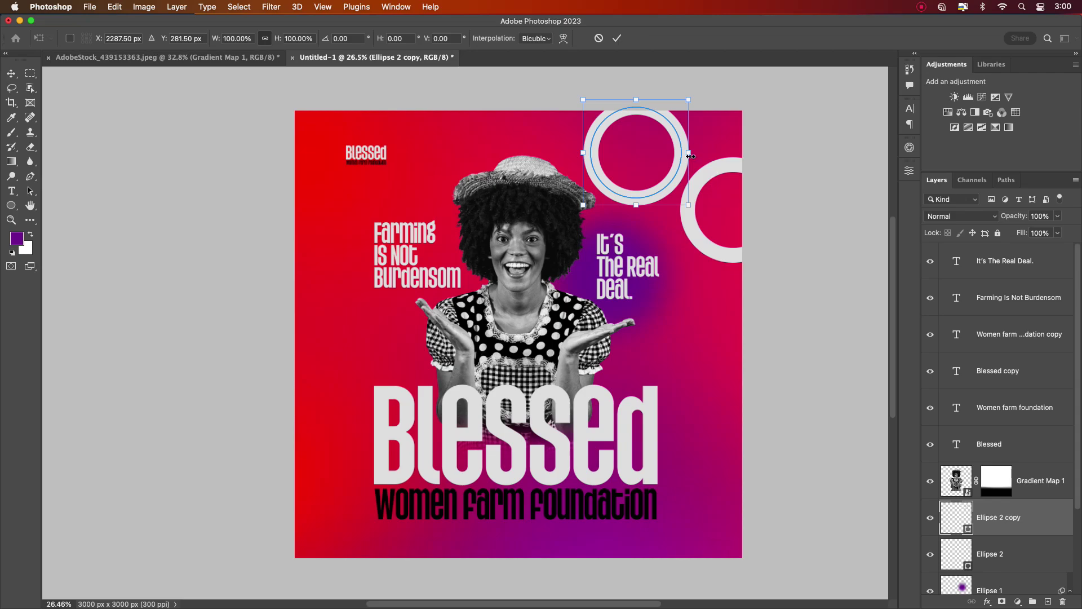
mouse_move(690, 156)
mouse_down()
mouse_move(680, 157)
mouse_move(692, 154)
mouse_up()
drag(688, 204, 644, 196)
key(Return)
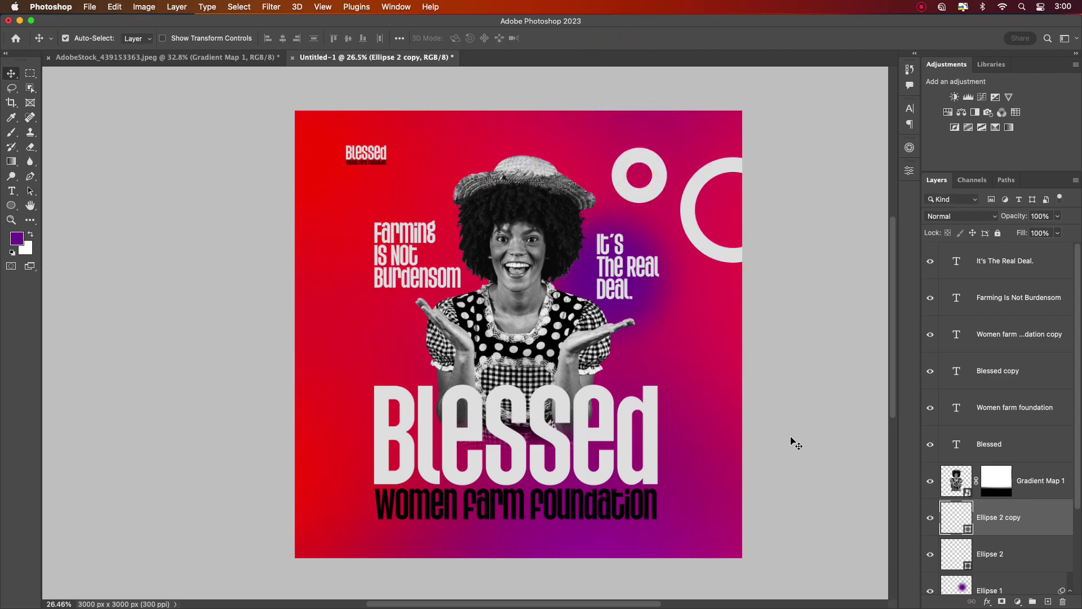
Convert the small ring to a smart object and soften it with a Gaussian Blur
click(182, 10)
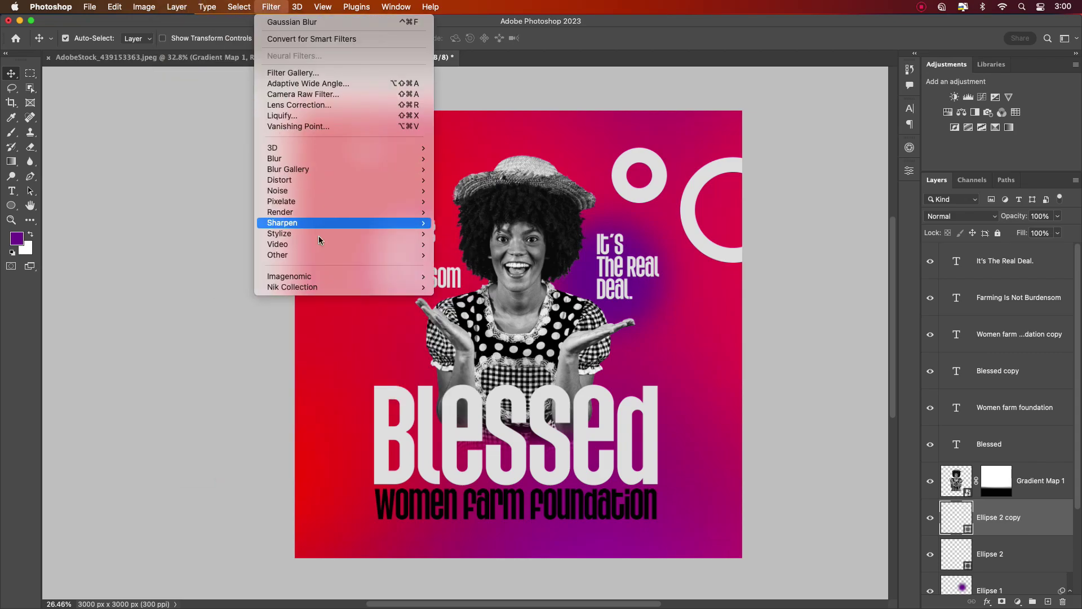
click(485, 204)
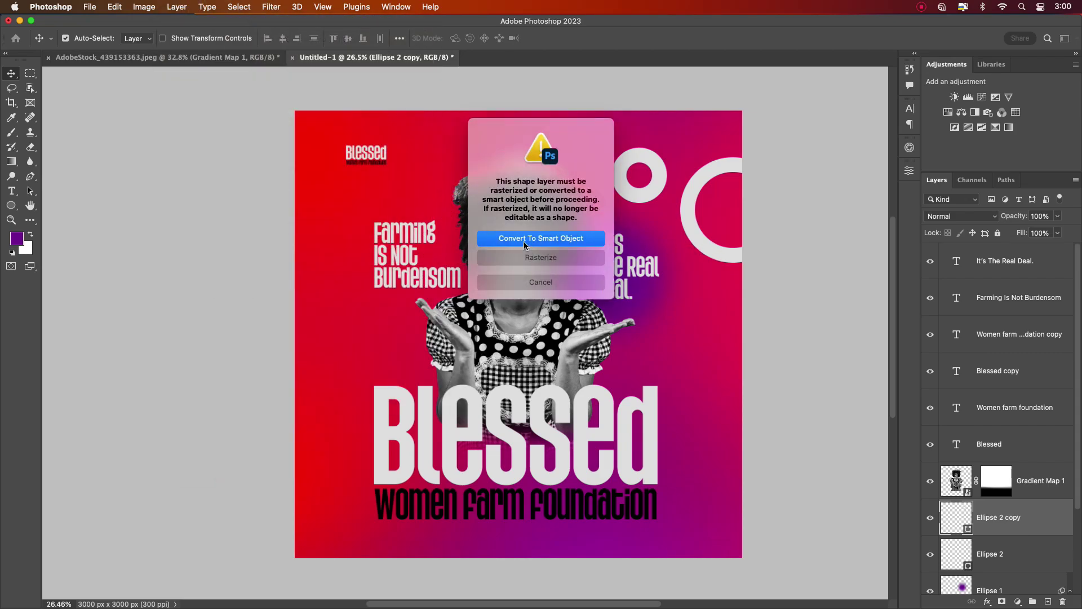
click(523, 242)
drag(325, 391, 341, 389)
key(Return)
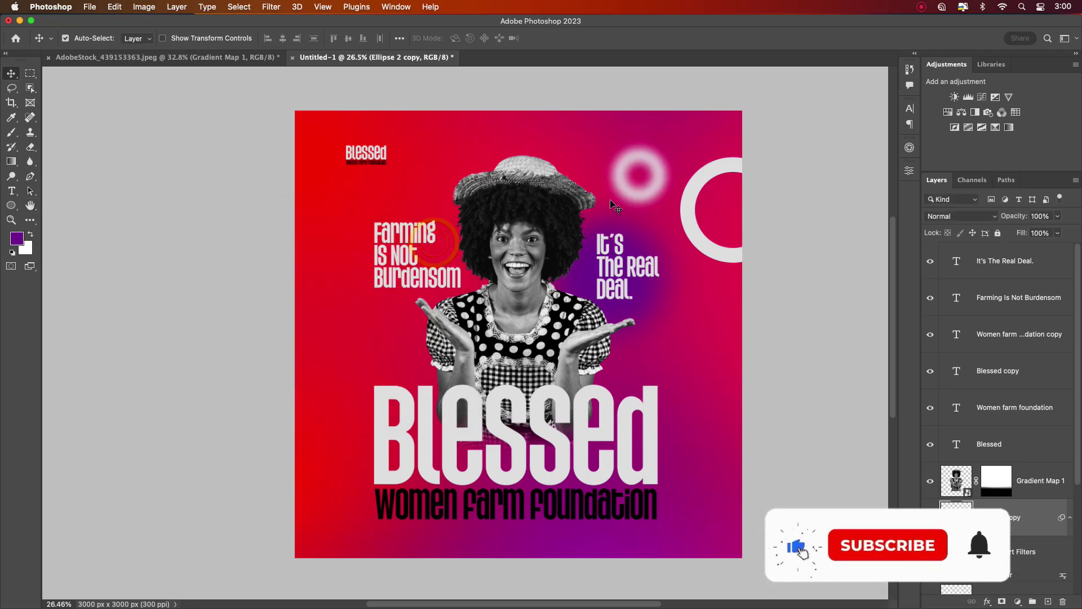
Duplicate the blurred ring to the poster's lower-left edge beside the title and enlarge the copy so it runs partly off the canvas
drag(642, 194, 329, 489)
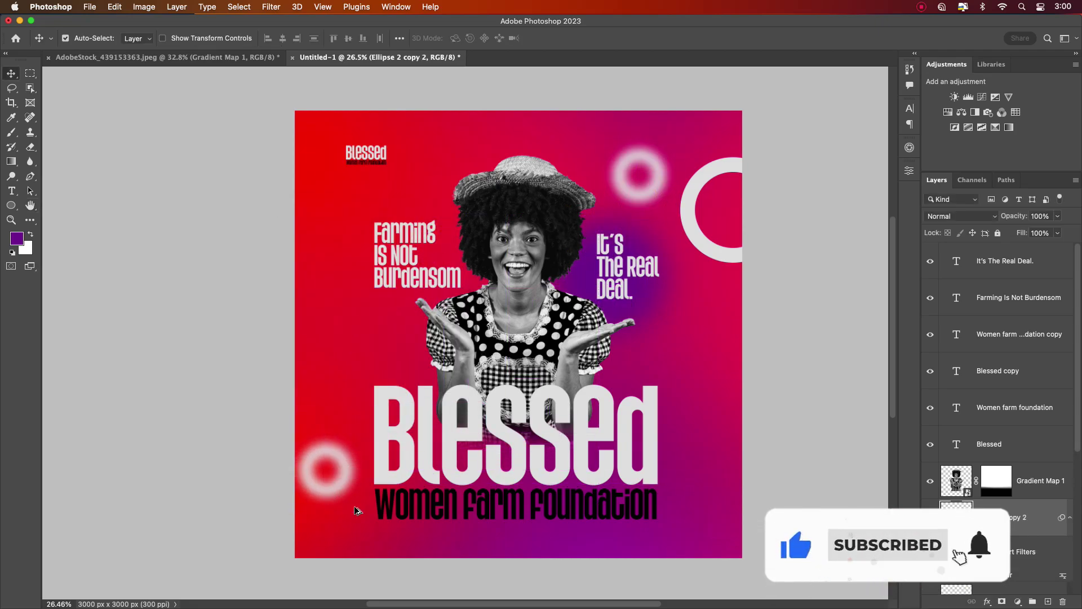
key(ctrl+t)
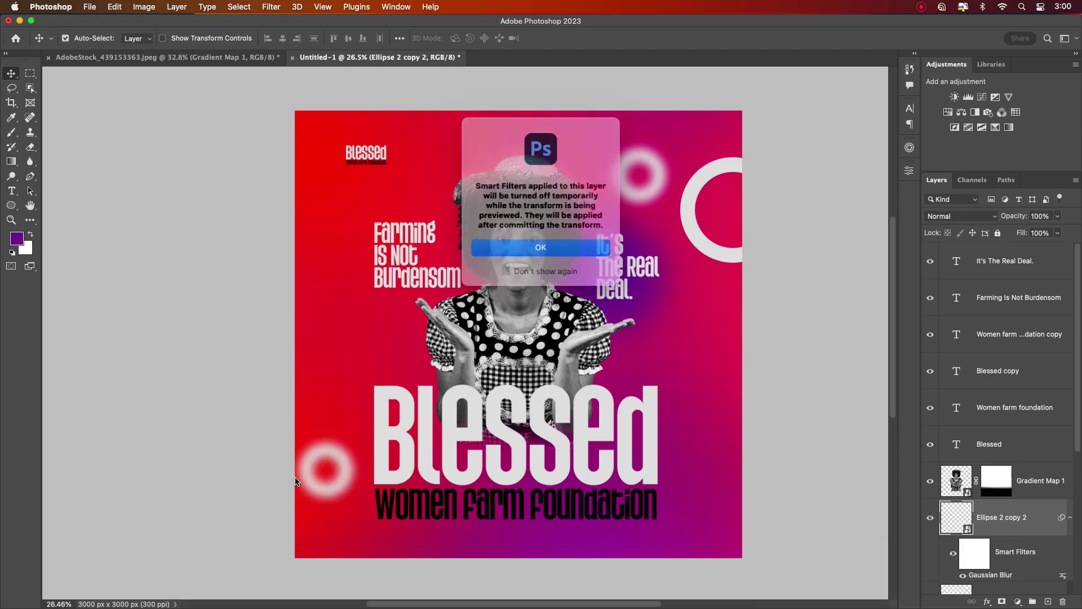
click(541, 245)
drag(356, 467, 331, 489)
click(582, 38)
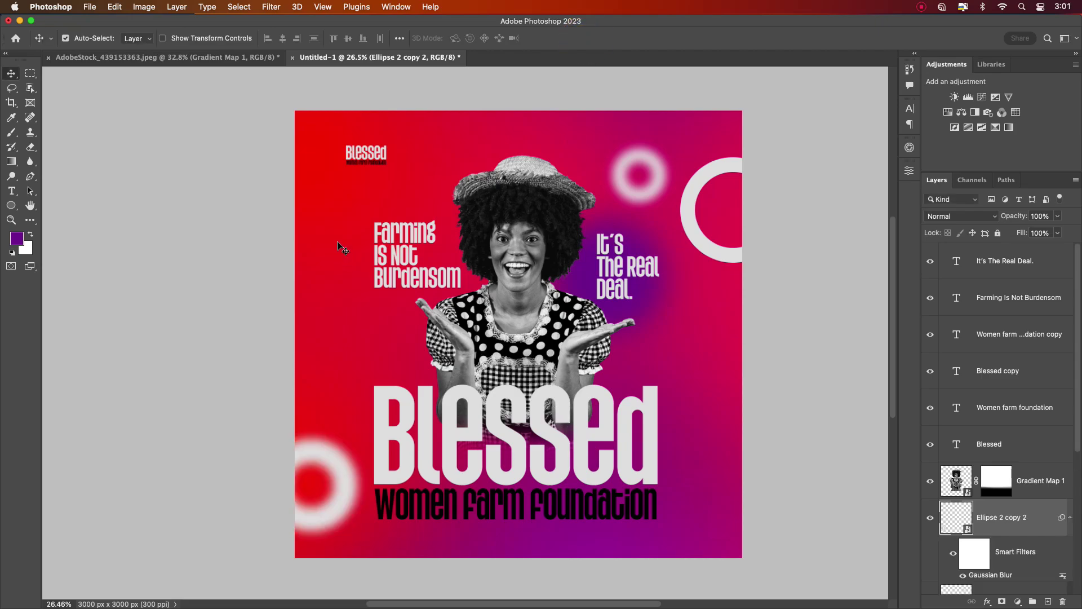
Duplicate the blurred purple glow behind the "It's The Real Deal." slogan and place the copy behind the "Farming Is Not Burdensom" slogan
scroll(342, 249, up, 5)
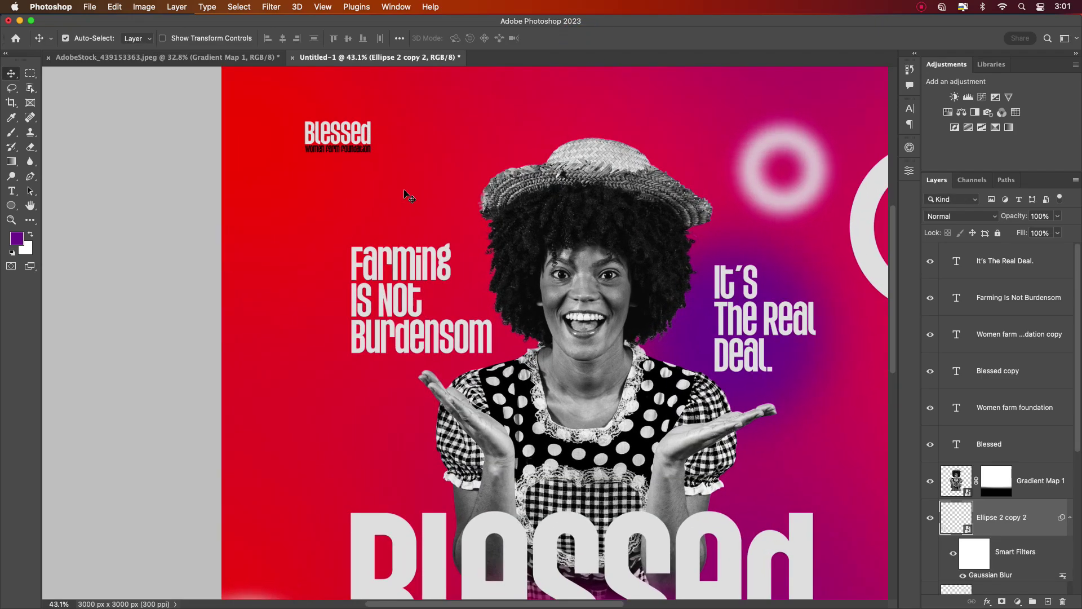
scroll(388, 163, up, 8)
scroll(265, 172, down, 8)
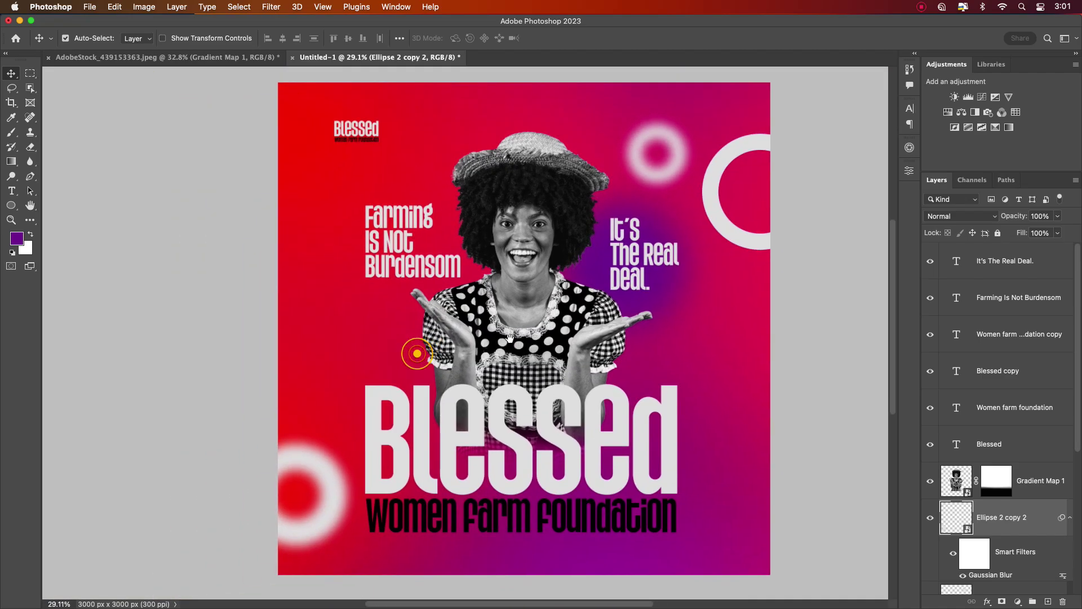
drag(415, 353, 479, 341)
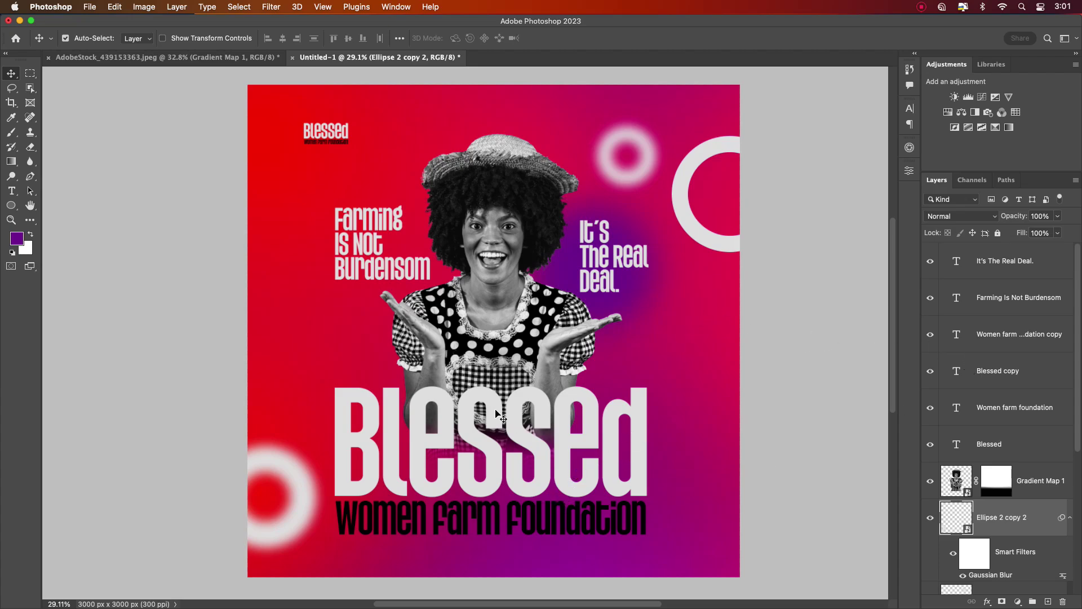
click(617, 312)
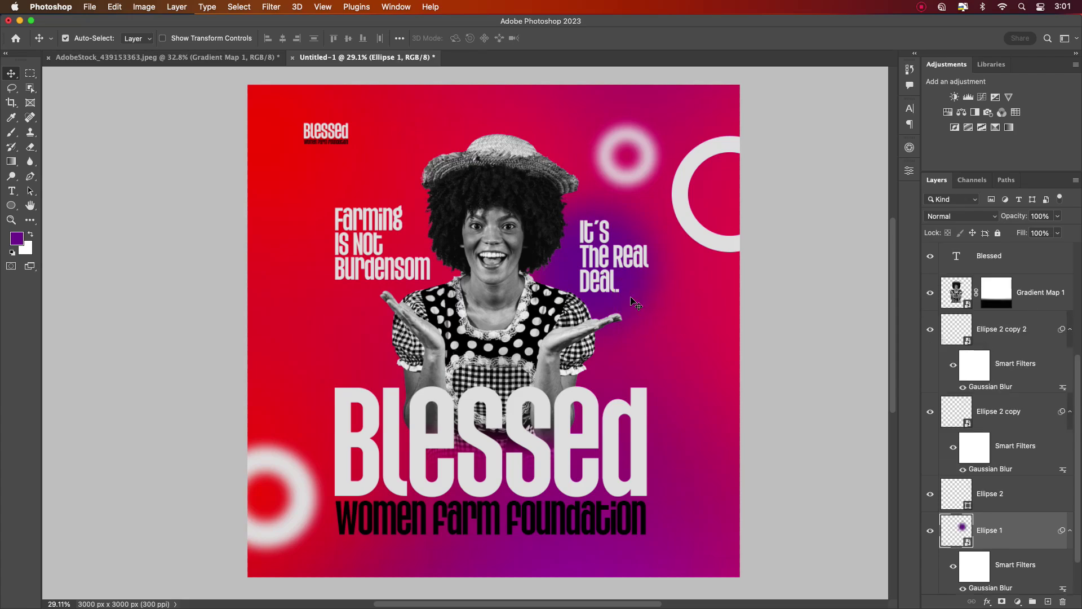
drag(627, 303, 420, 289)
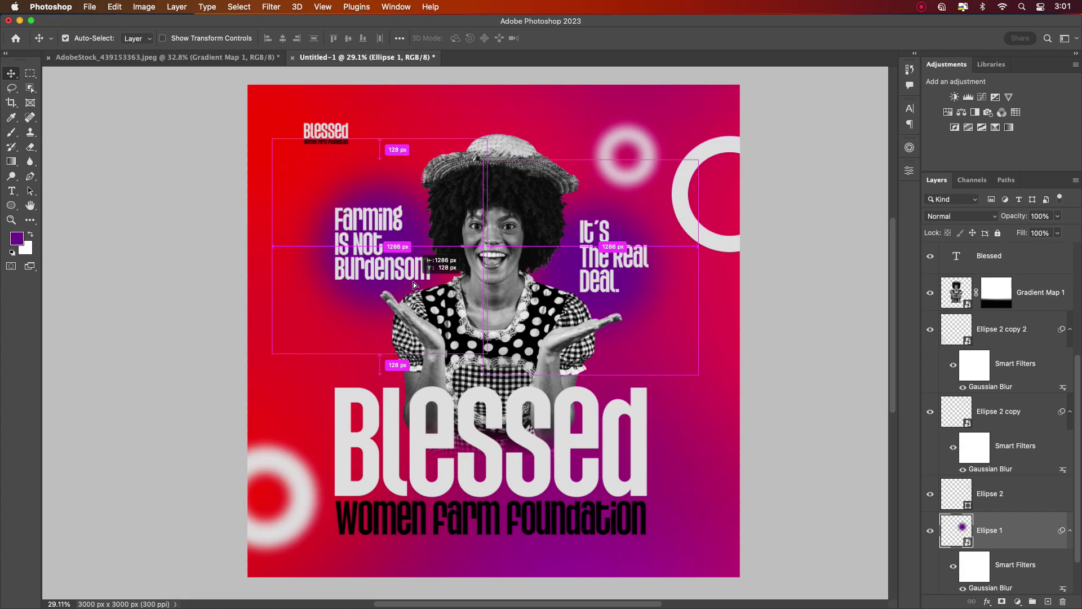
key(super+j)
click(346, 294)
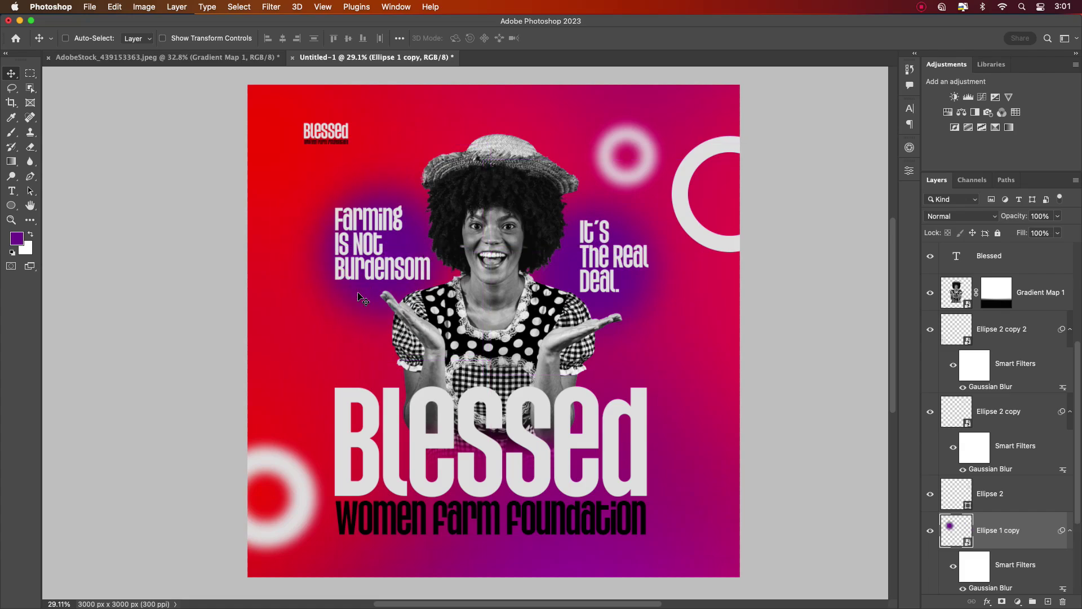
Enlarge the copied glow to about 128% and shift the large sharp ring slightly farther off the poster's right edge
key(super+t)
click(555, 245)
drag(459, 254, 447, 248)
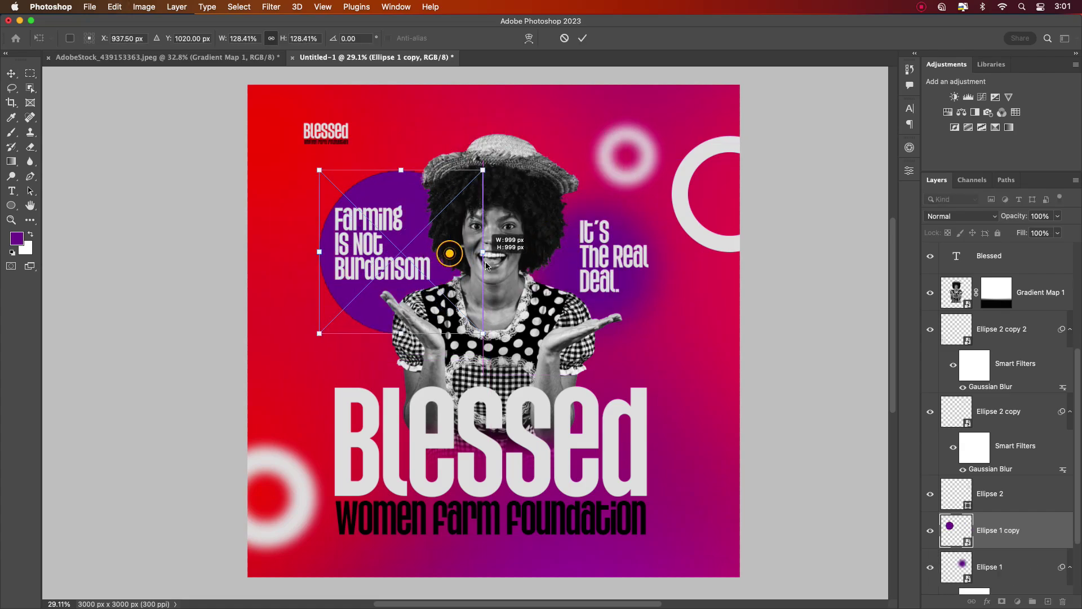
click(583, 38)
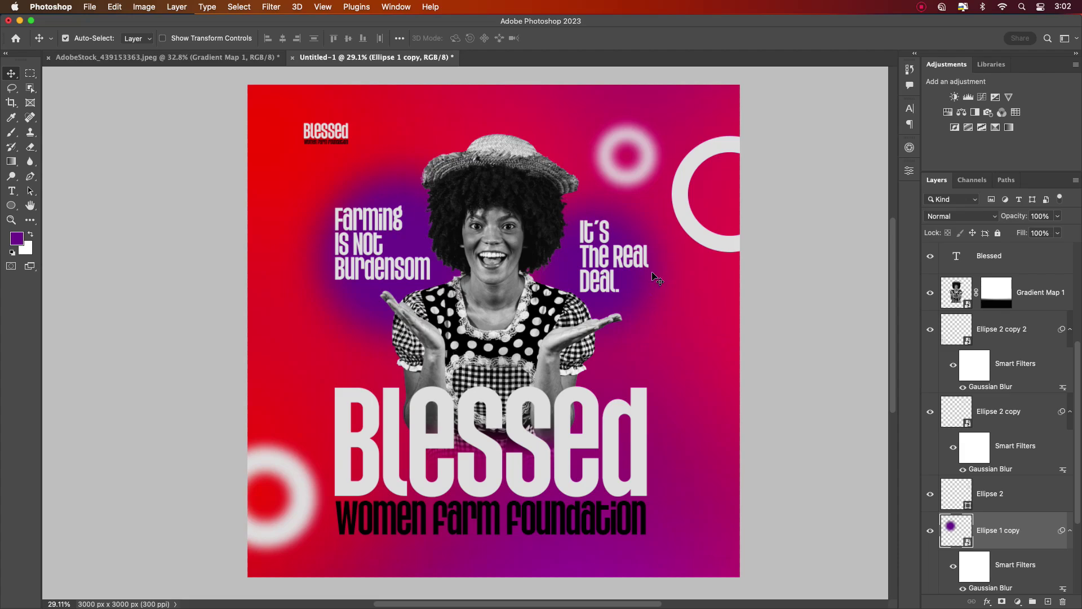
drag(704, 223, 714, 221)
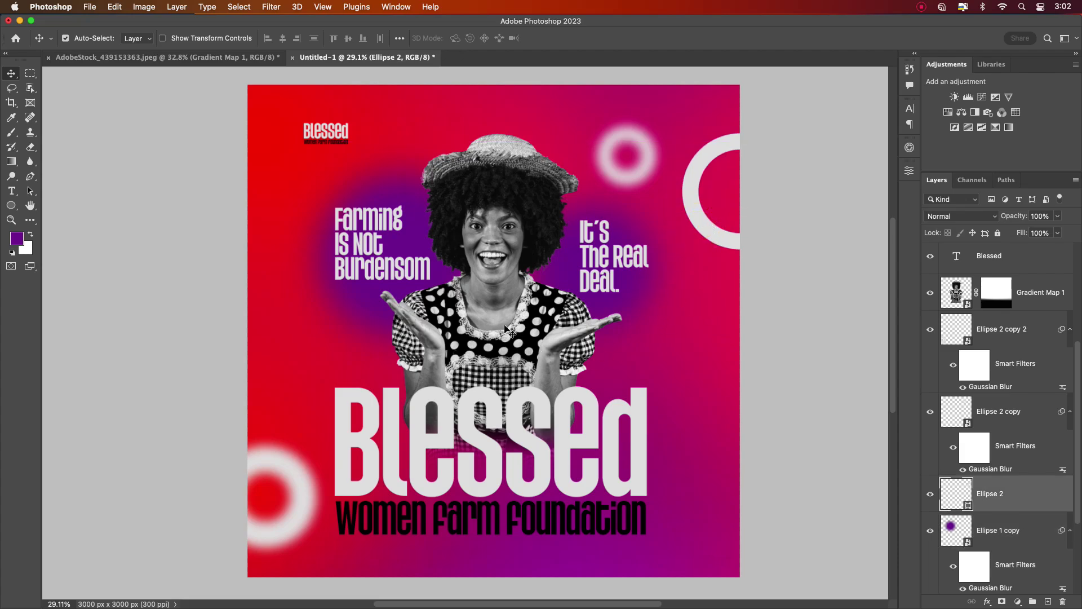
Draw a circle about 168 px across beside the small logo, with a purple fill and no stroke
scroll(346, 125, up, 5)
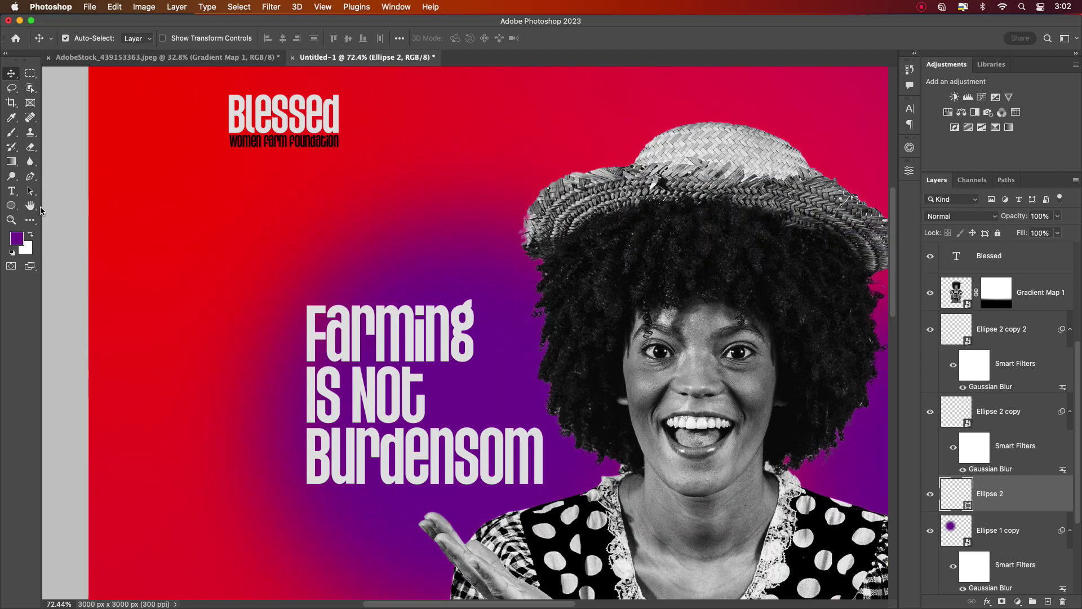
drag(10, 206, 62, 213)
drag(368, 100, 437, 168)
click(778, 305)
click(761, 327)
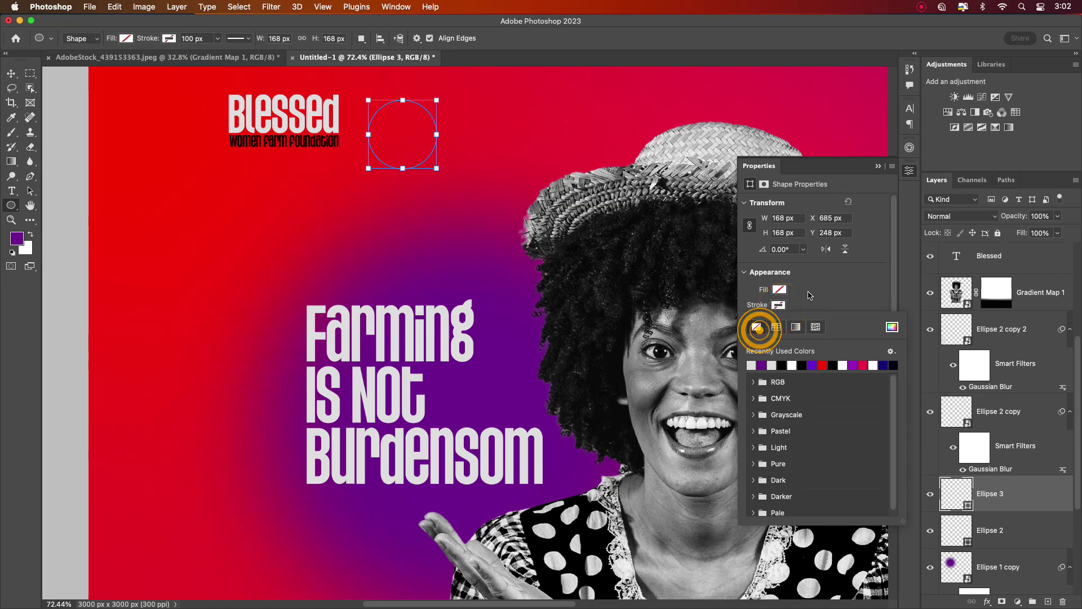
click(778, 305)
click(777, 290)
click(763, 346)
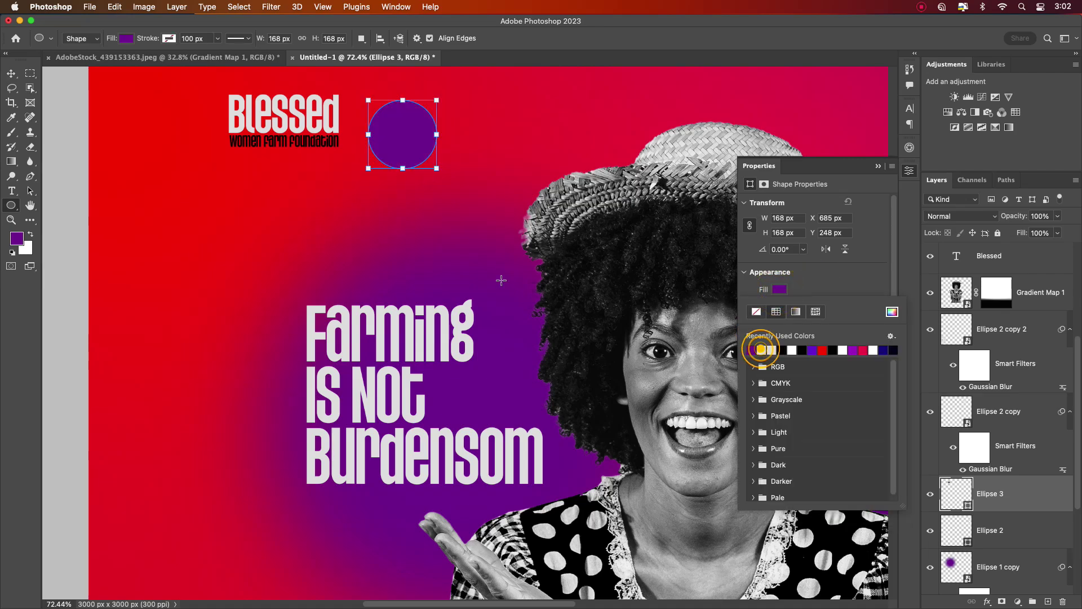
Move the purple circle behind the beginning of the small logo's text
key(v)
drag(401, 148, 240, 135)
click(254, 234)
scroll(257, 231, down, 5)
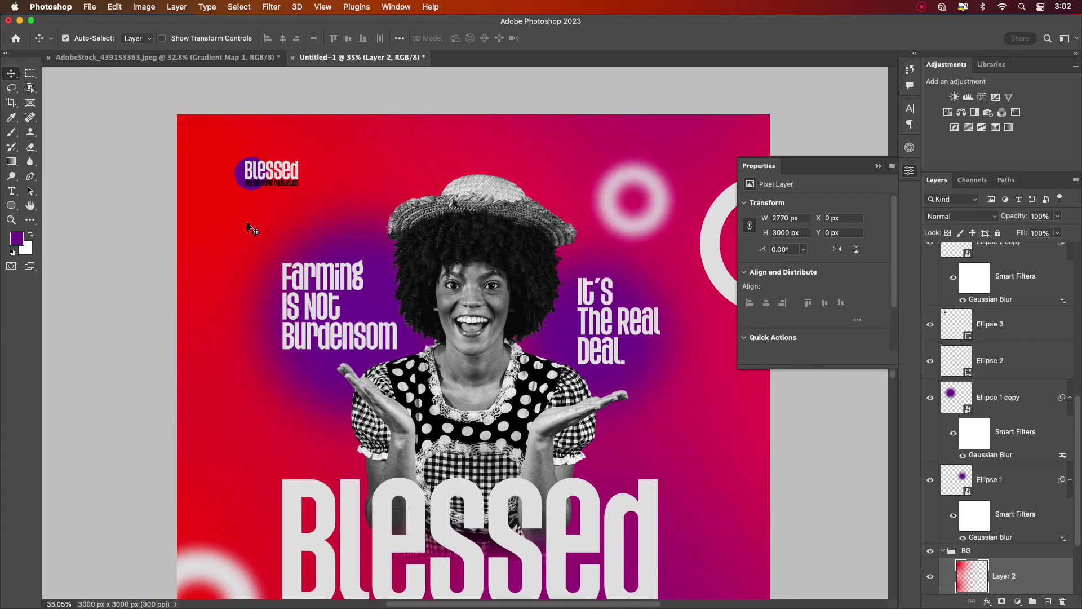
Change the logo circle's fill to light grey
scroll(379, 186, up, 10)
scroll(513, 203, down, 5)
scroll(500, 169, up, 8)
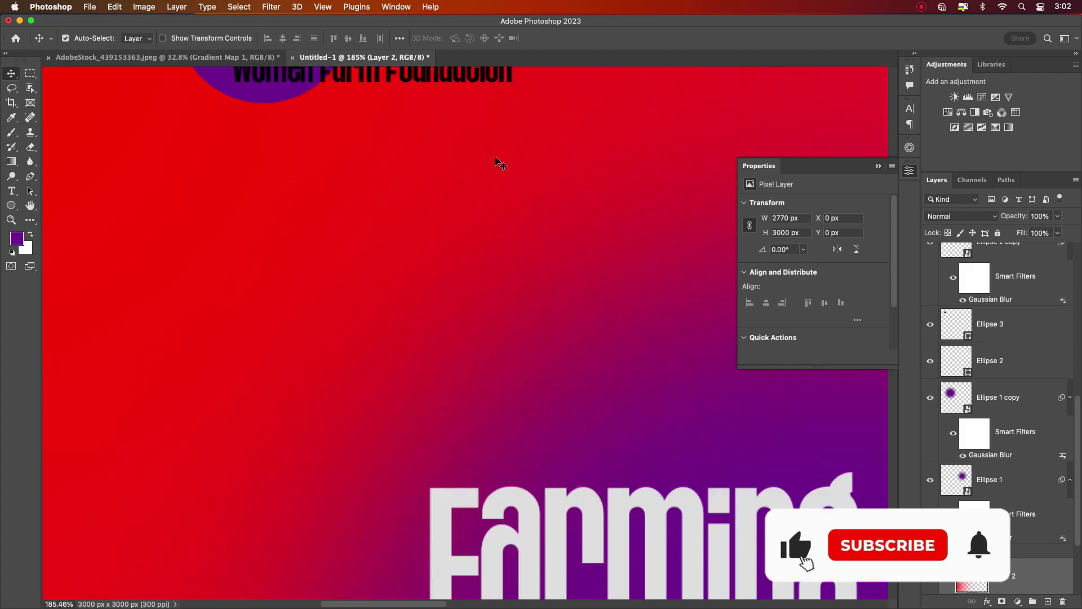
scroll(379, 225, up, 4)
click(241, 200)
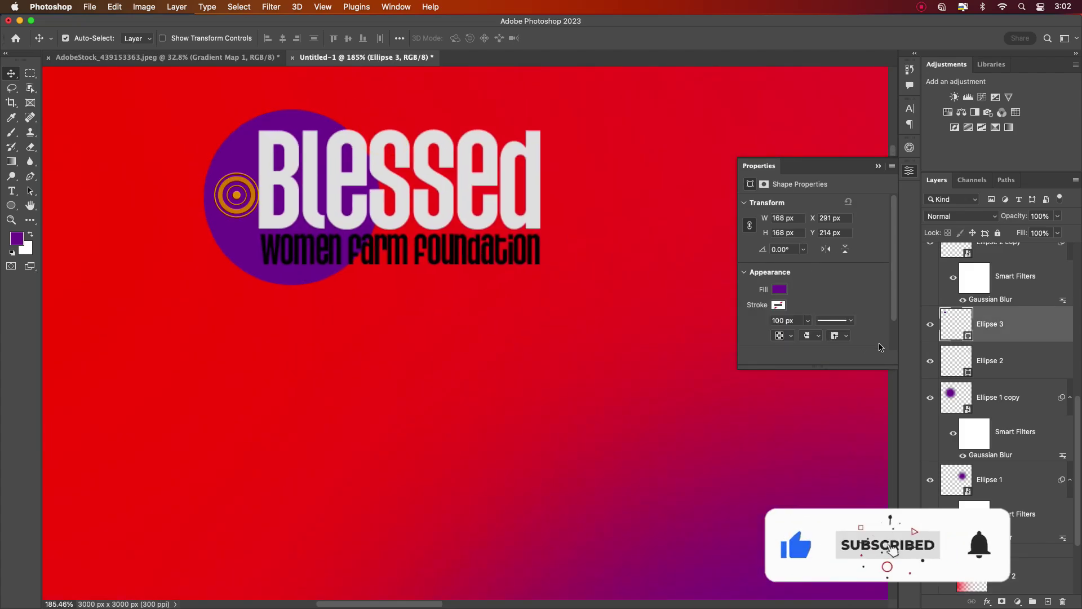
click(782, 290)
click(761, 350)
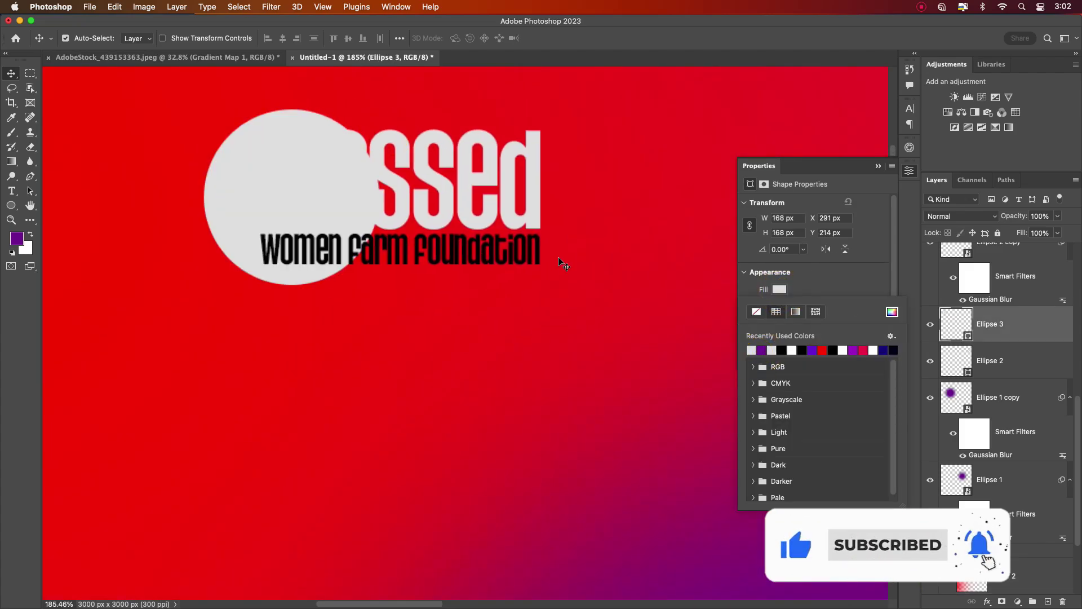
Recolour the small logo's "Blessed" text to the purple 770897 sampled from the glow behind the slogan
click(530, 211)
click(909, 108)
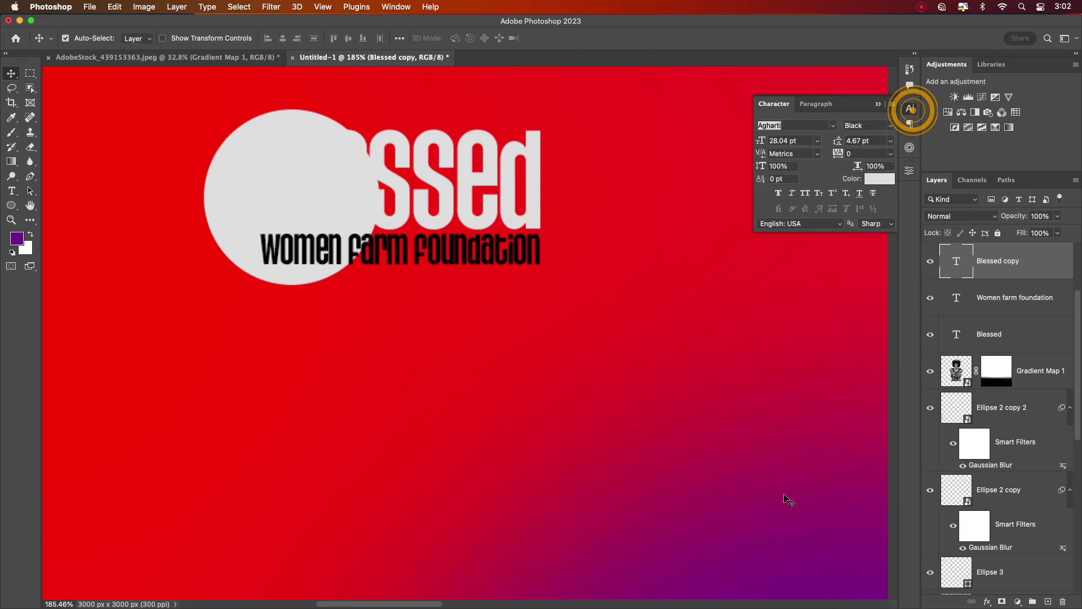
click(879, 179)
click(789, 583)
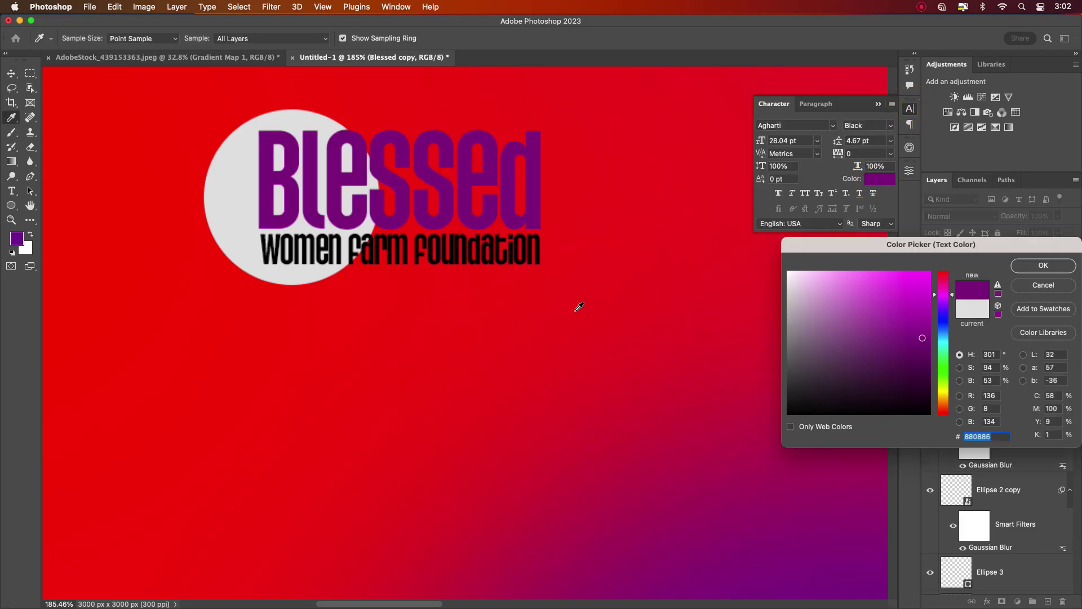
scroll(568, 299, down, 5)
click(679, 496)
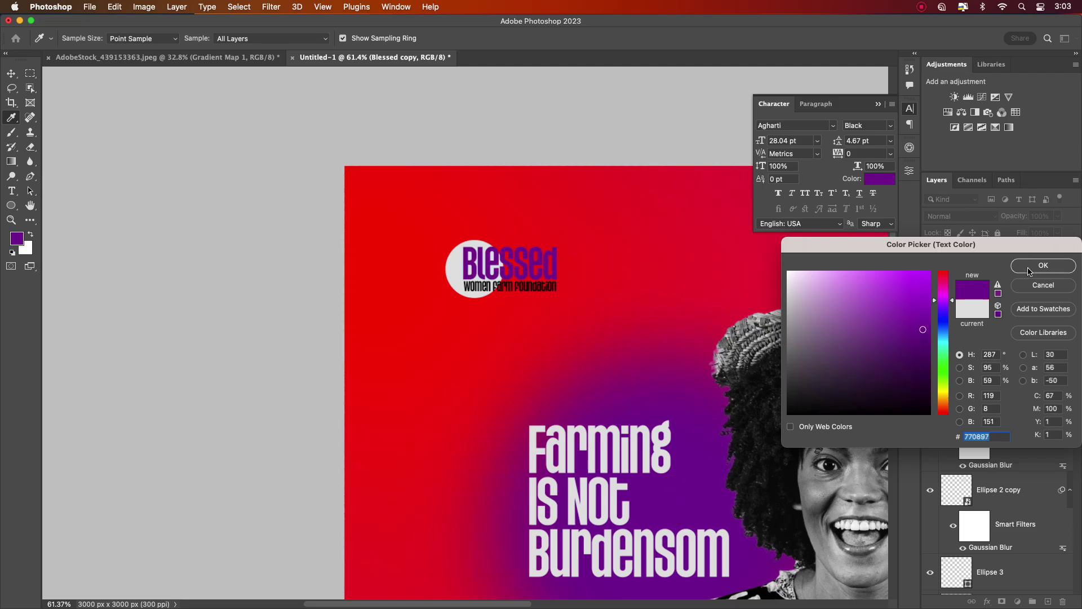
key(Return)
Check the recoloured logo and its tagline up close and against the whole poster
scroll(519, 288, up, 5)
scroll(431, 312, down, 5)
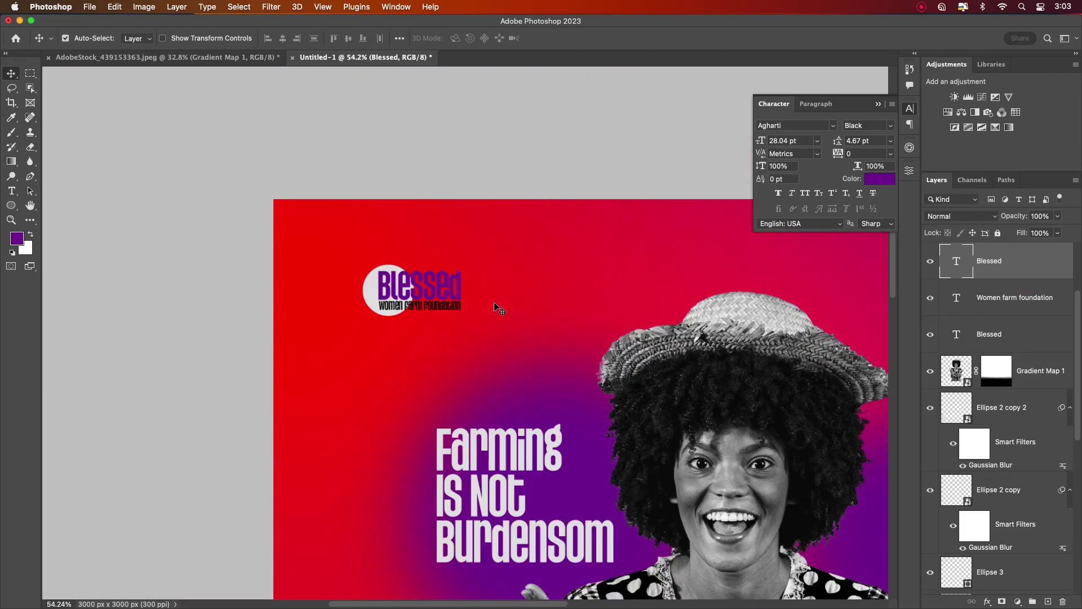
scroll(503, 304, up, 5)
drag(369, 307, 371, 308)
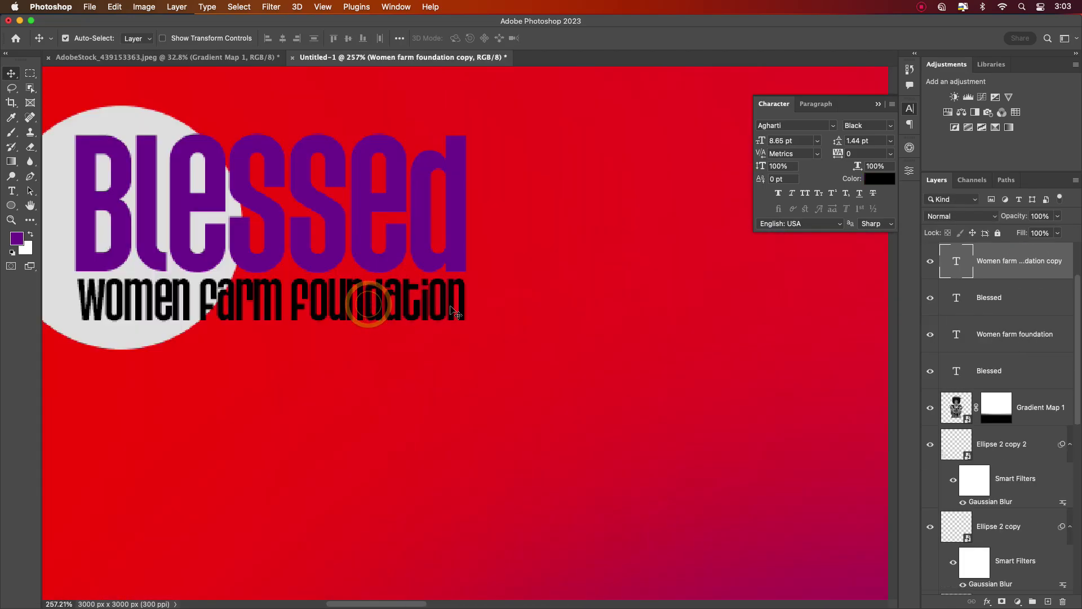
scroll(369, 307, down, 10)
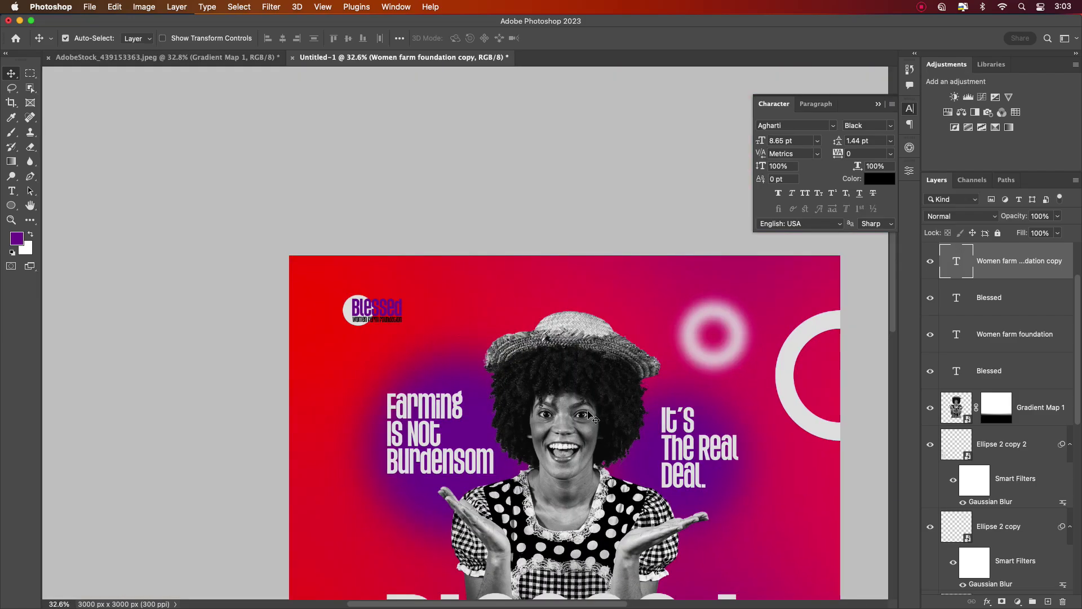
drag(587, 411, 509, 265)
scroll(508, 265, down, 1)
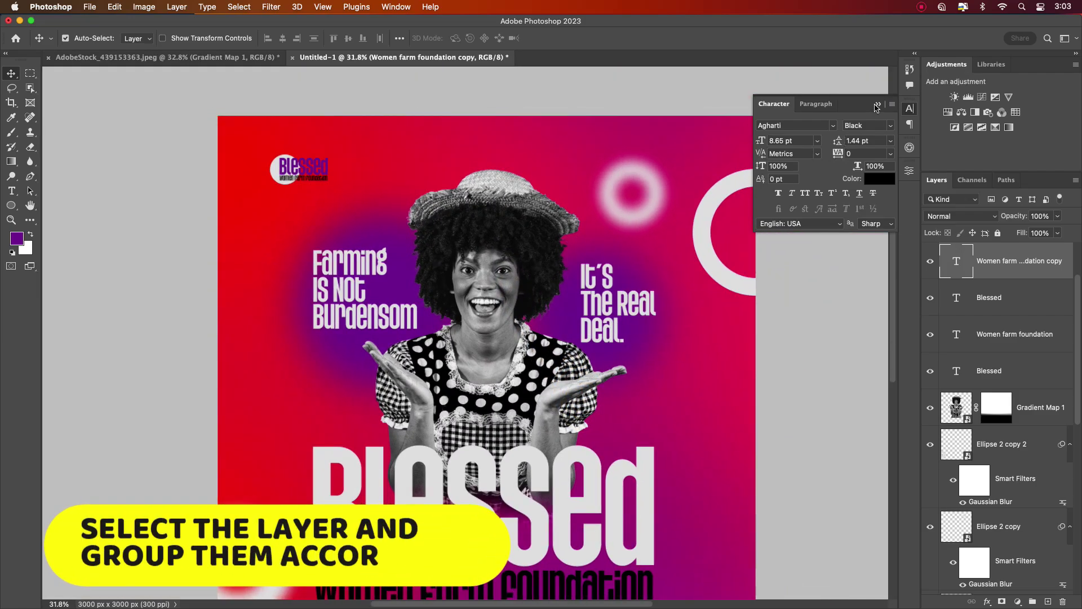
click(875, 105)
Group all six text layers and name the group "text"
drag(1077, 359, 1080, 287)
click(996, 266)
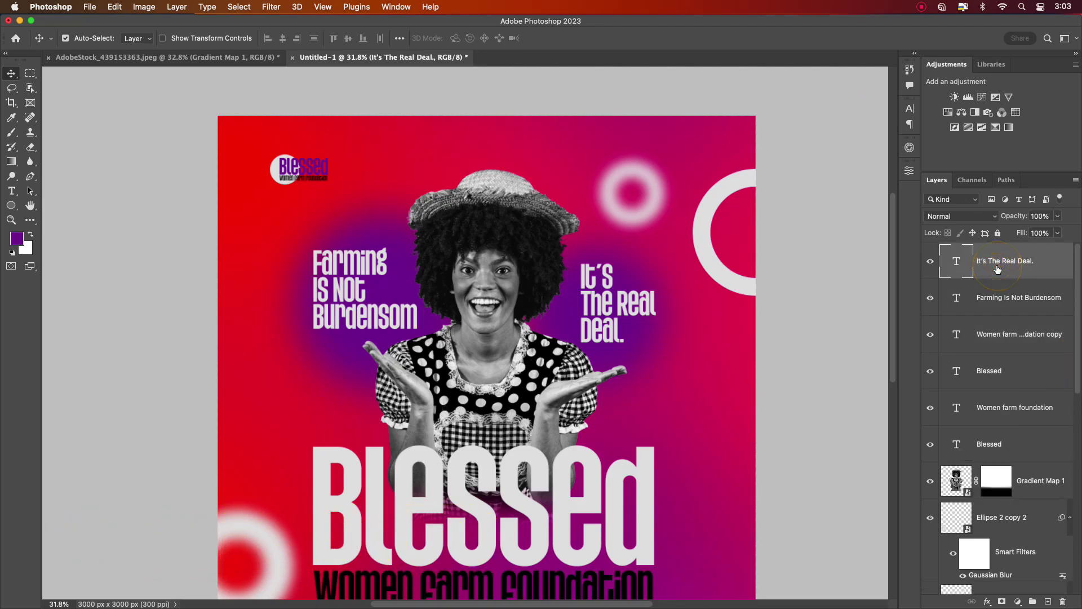
shift+click(1007, 448)
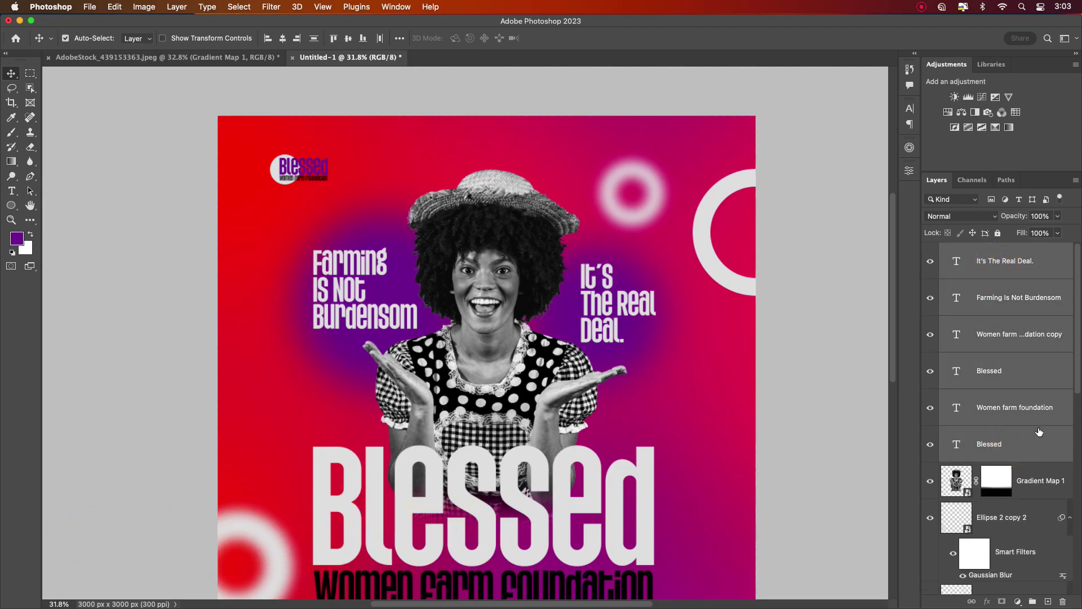
click(1032, 599)
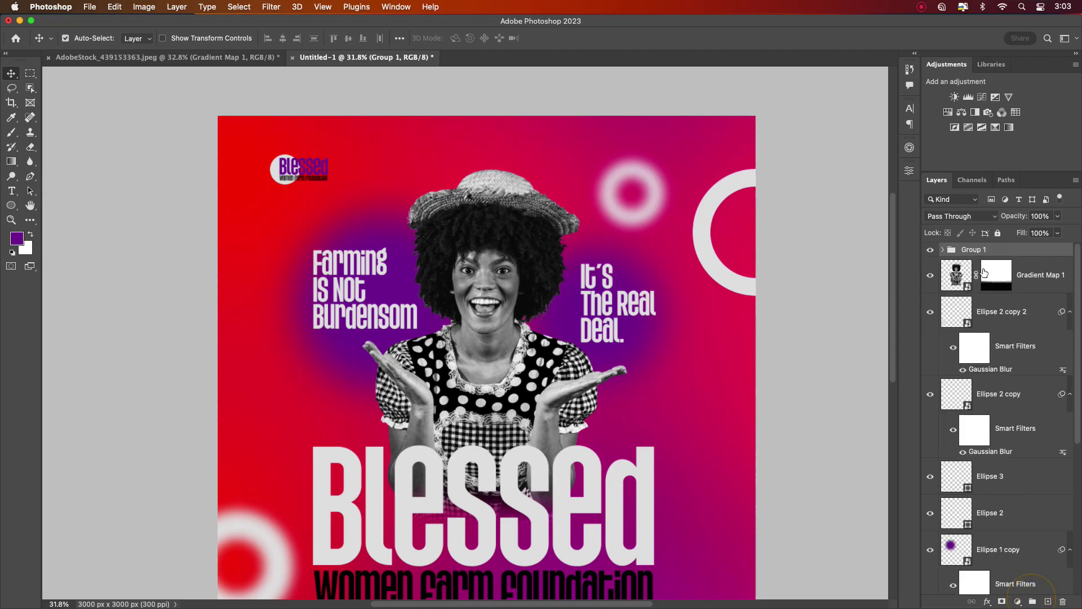
double_click(972, 251)
text(text)
key(Return)
Group all the ellipse layers under the name "Elements" and collapse the BG group
click(1047, 282)
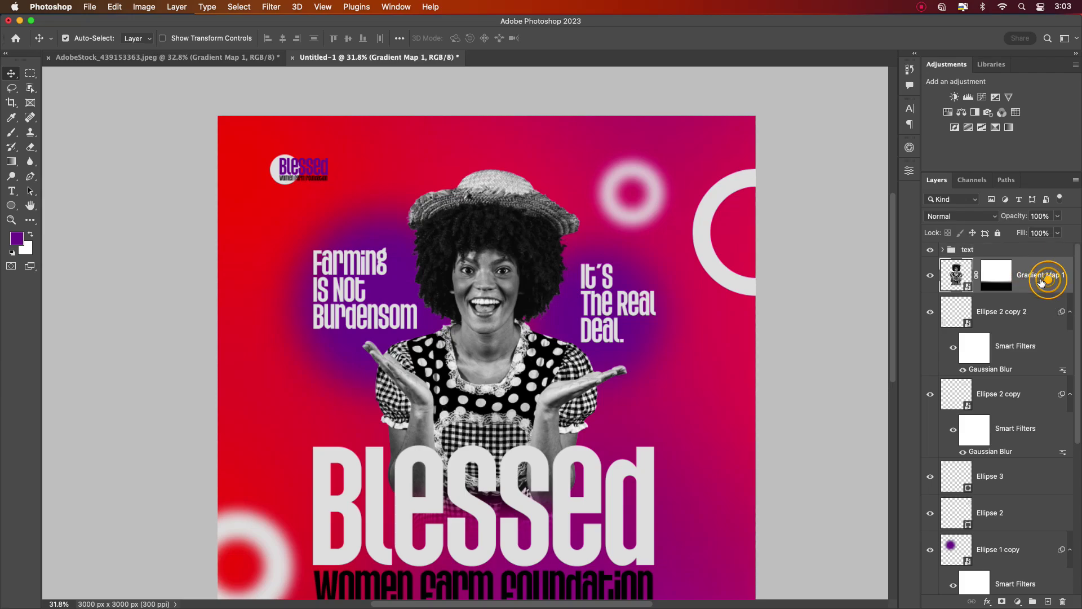
click(1008, 320)
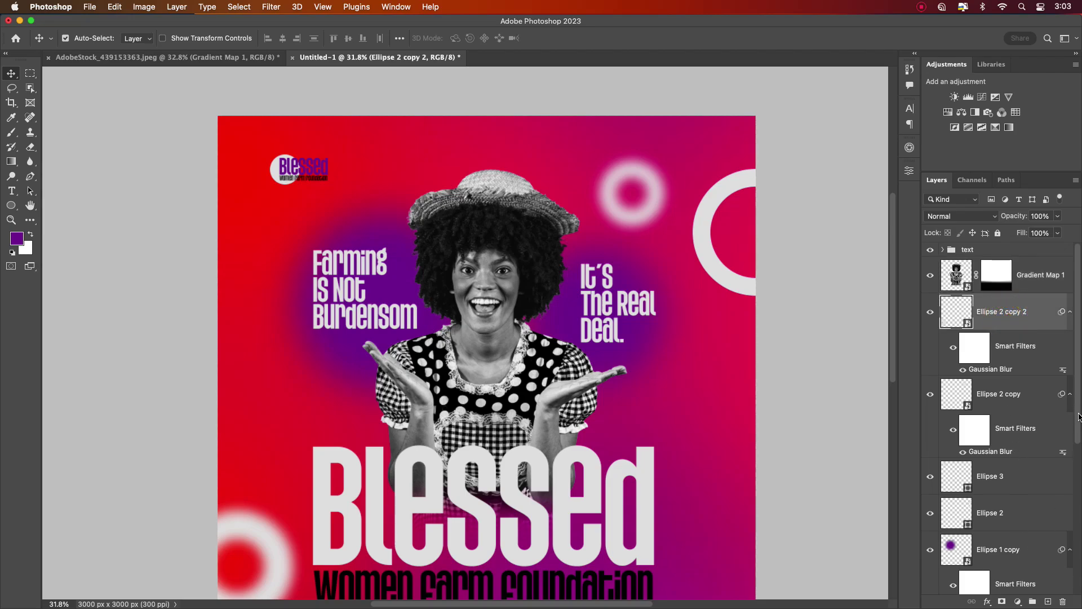
drag(1079, 417, 1079, 519)
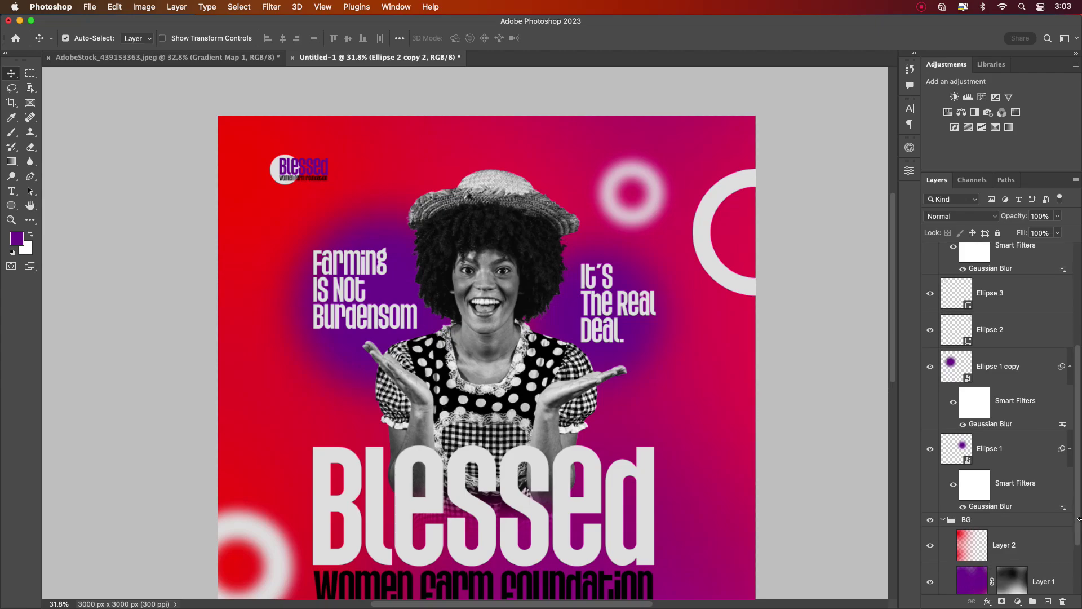
shift+click(1029, 483)
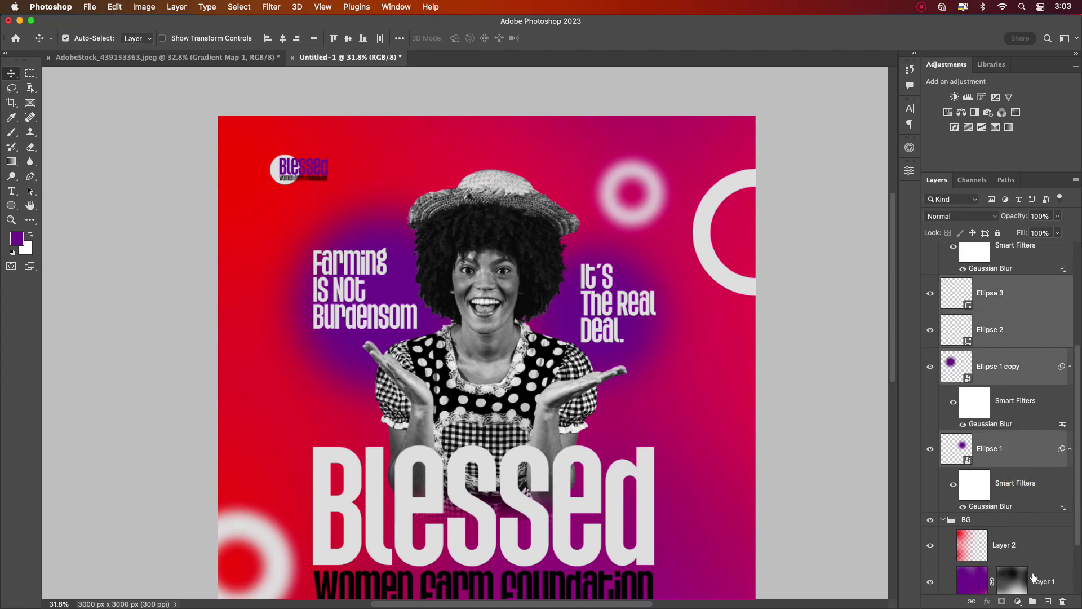
click(1032, 601)
double_click(977, 299)
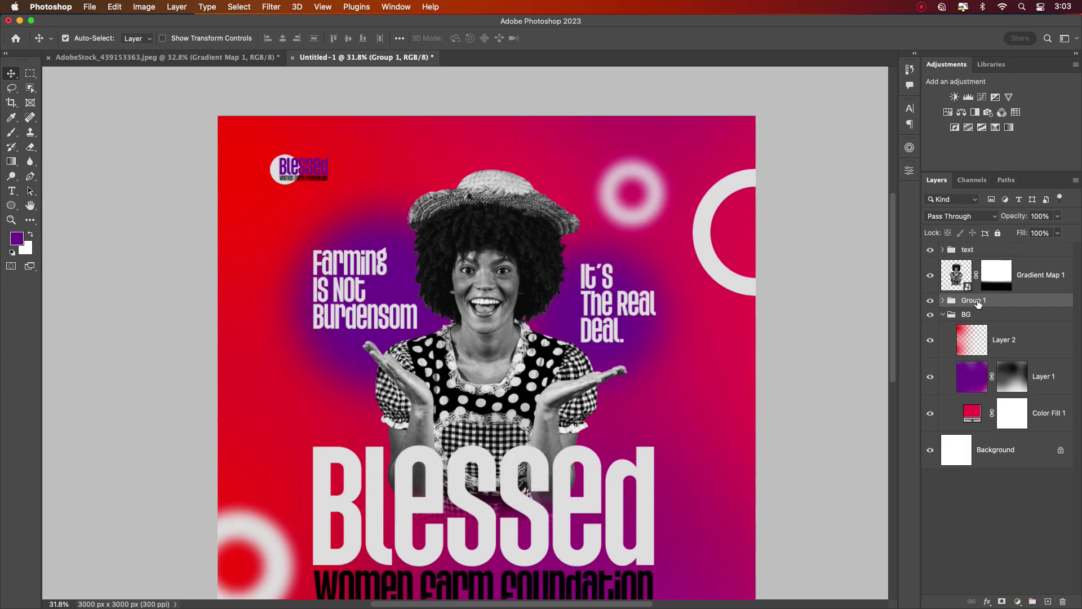
text(ements)
click(1017, 299)
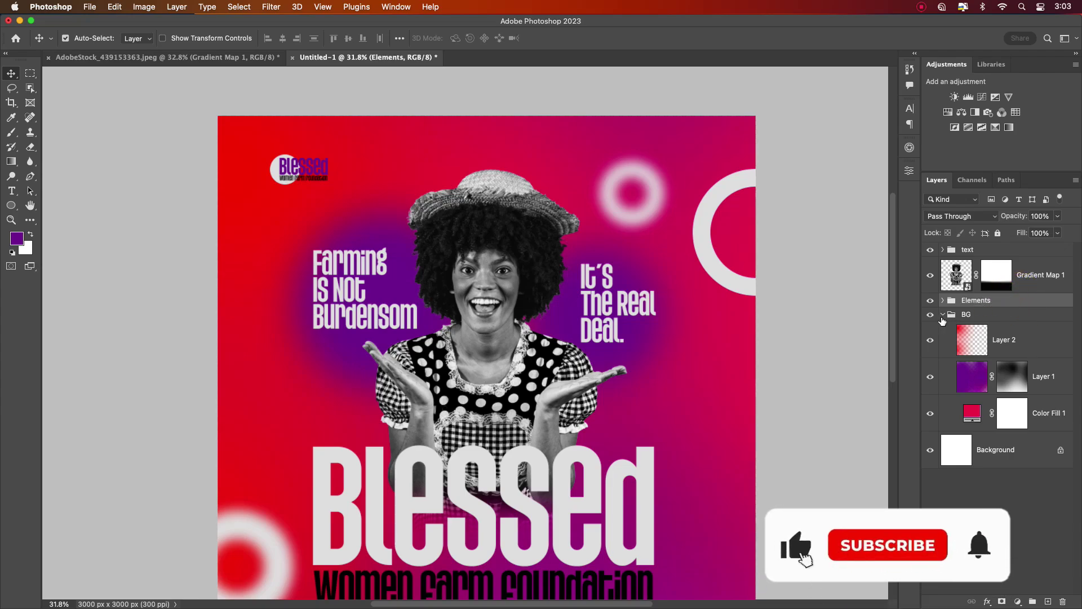
click(942, 316)
Create a group named "Model" above the woman's Gradient Map 1 layer and move that layer into it, leaving the group collapsed
click(1029, 274)
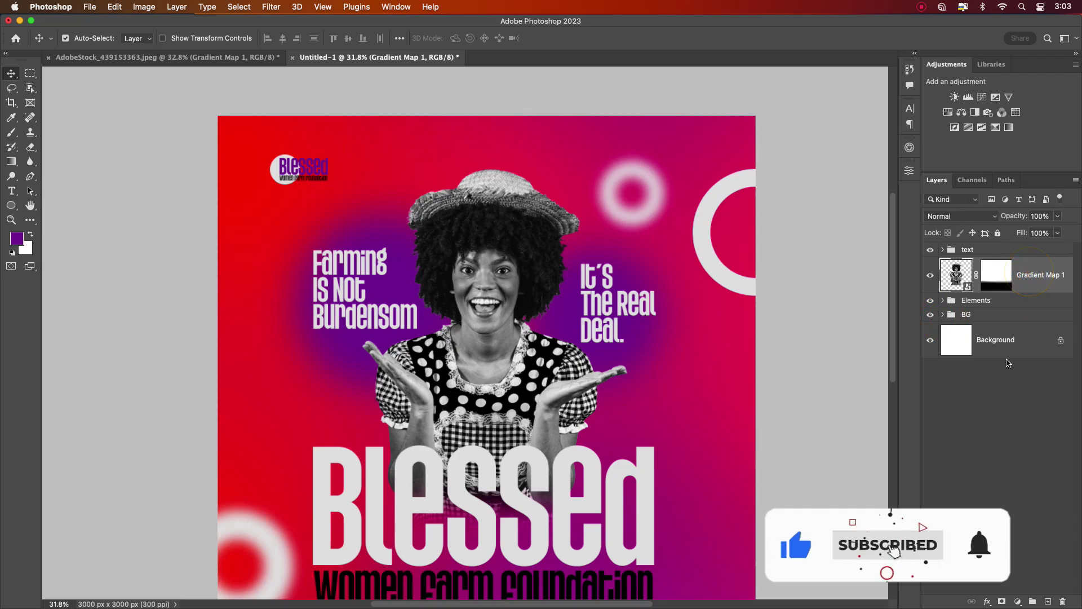
click(1031, 601)
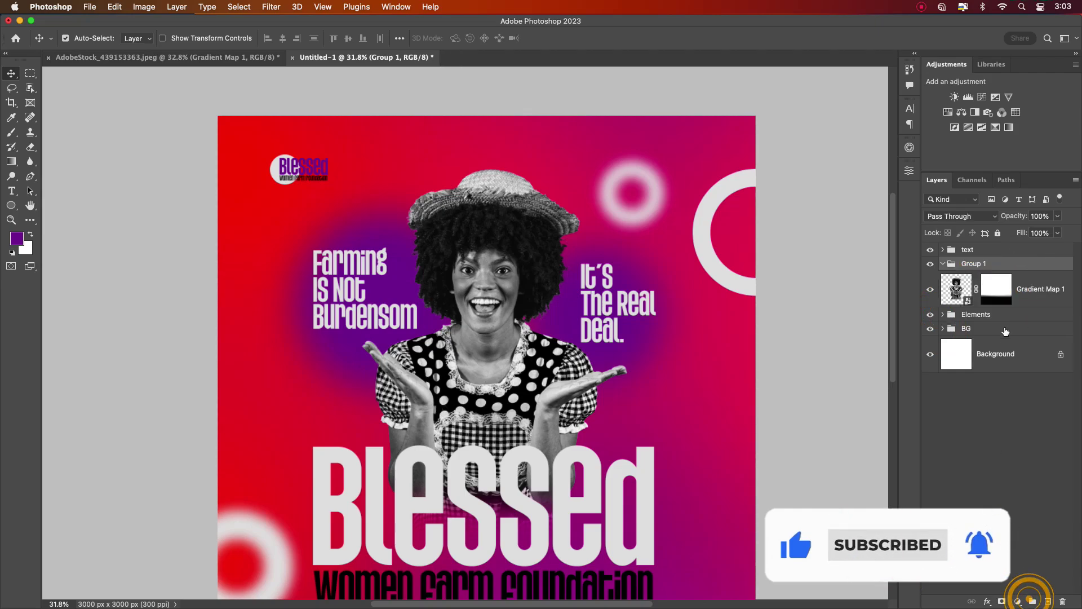
double_click(969, 264)
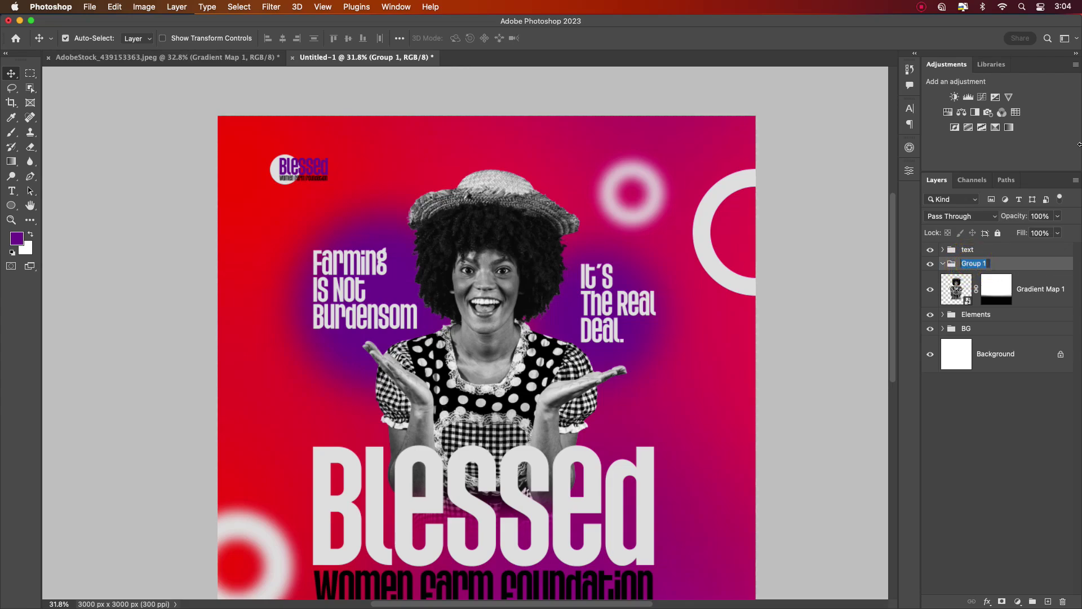
text(Model)
key(Return)
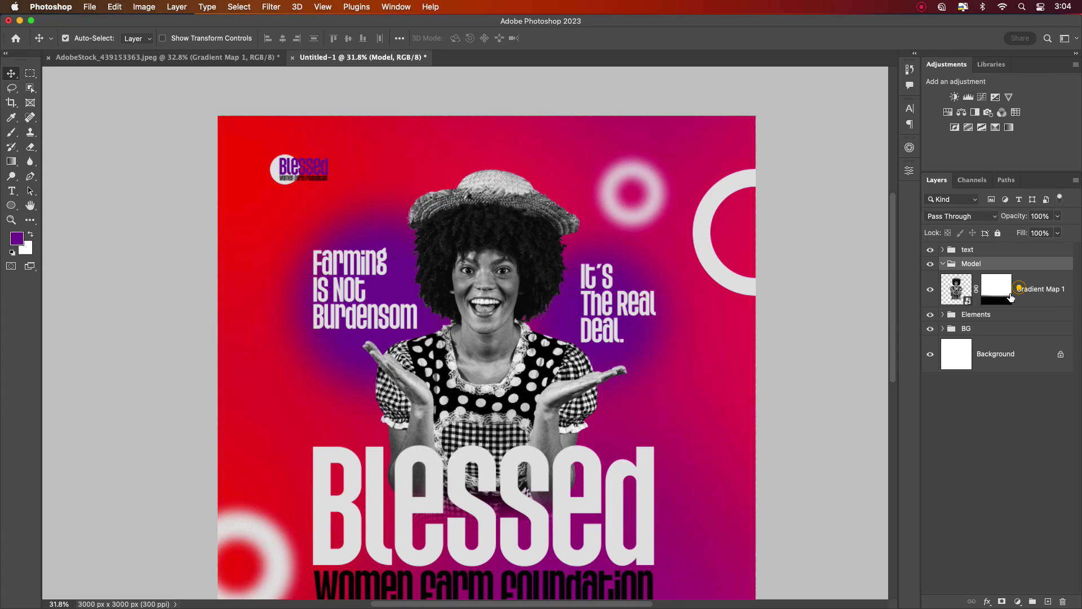
click(943, 267)
click(964, 275)
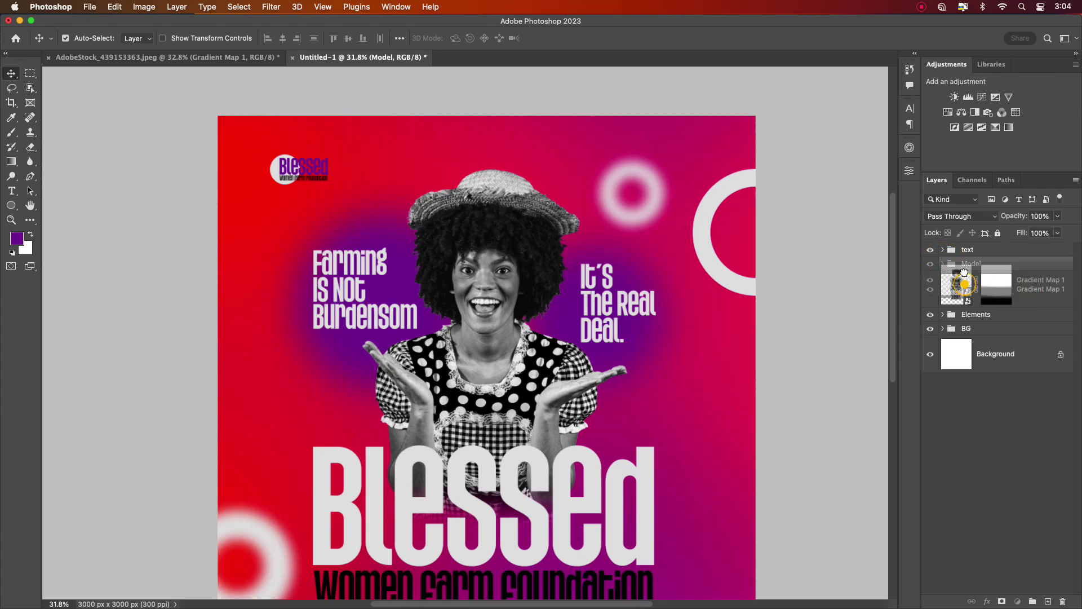
drag(961, 284, 957, 271)
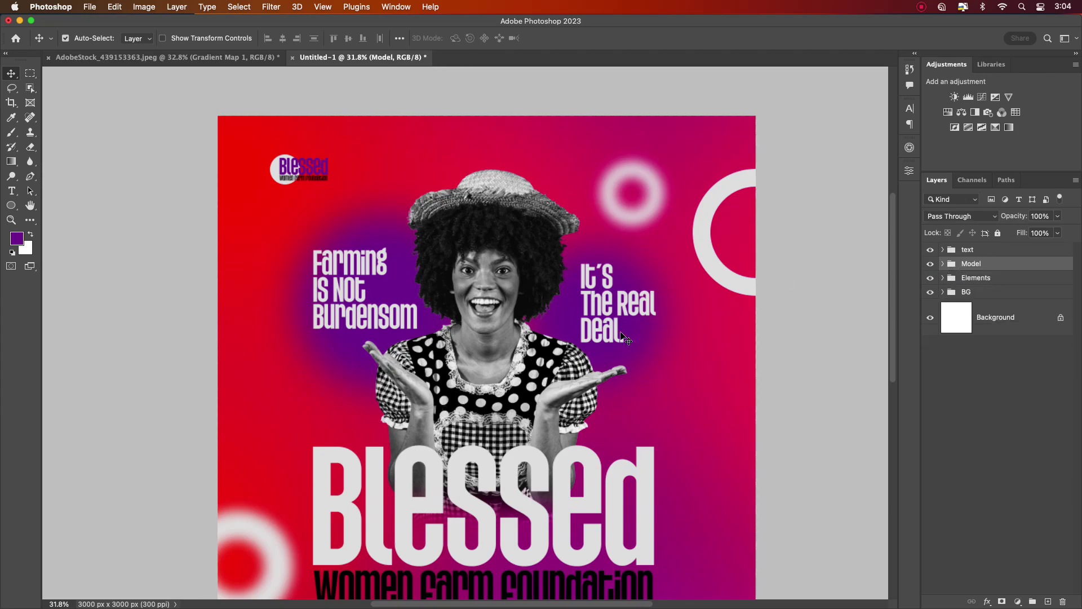
Examine the whole poster composition and the area around the slogan and small logo up close
scroll(496, 409, down, 2)
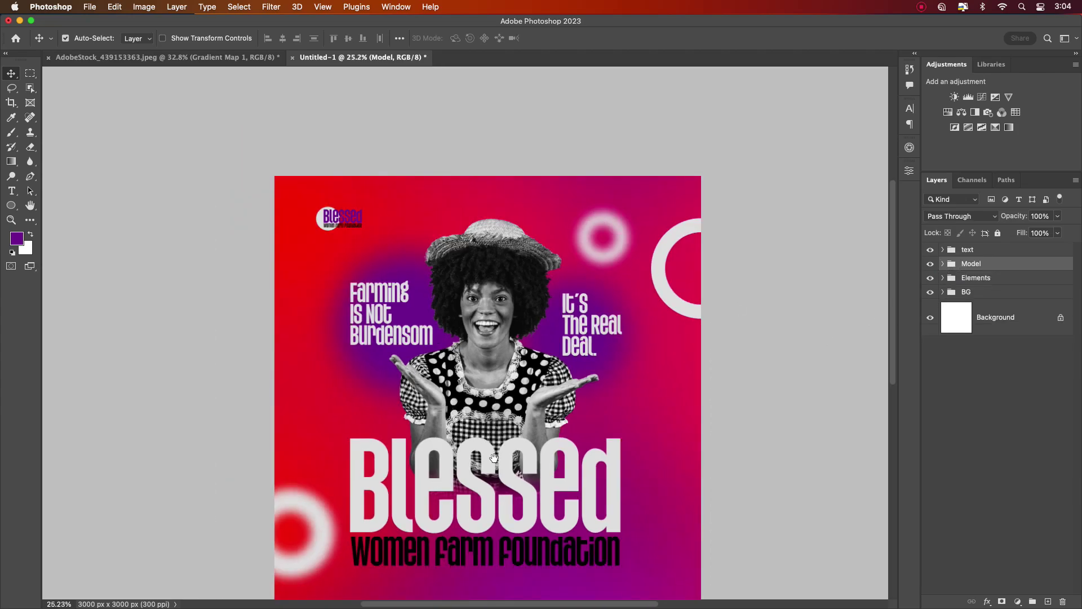
drag(494, 458, 493, 405)
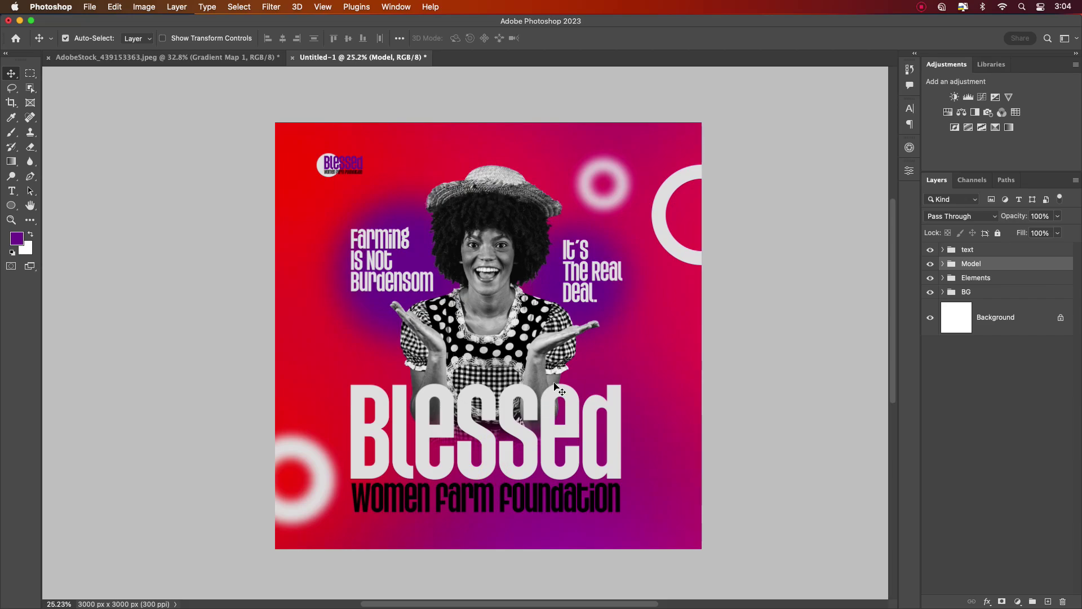
scroll(556, 386, up, 1)
scroll(473, 369, up, 1)
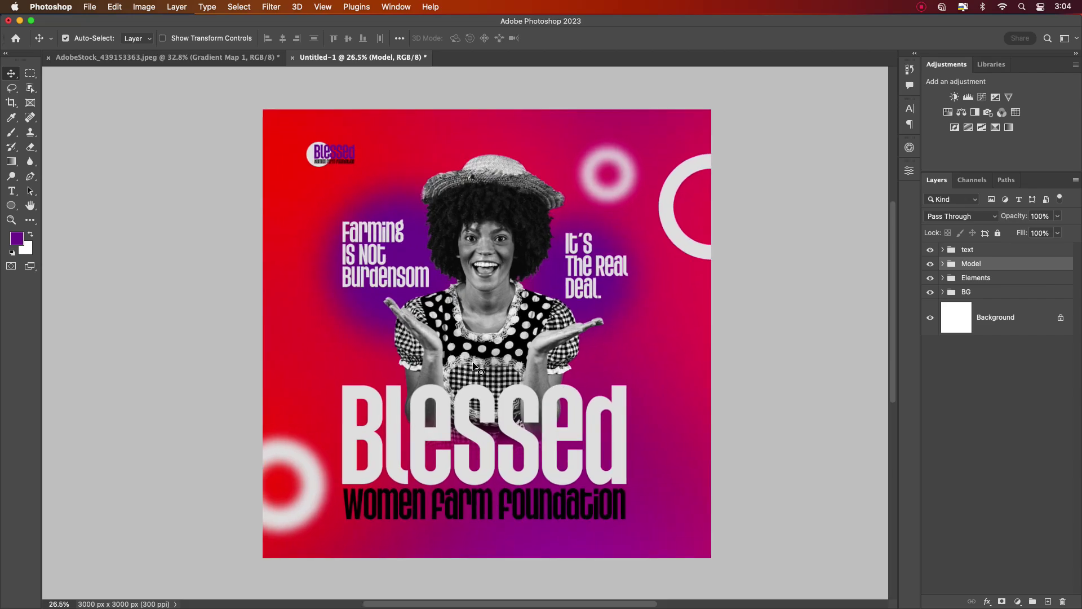
scroll(473, 369, up, 2)
scroll(321, 172, down, 1)
scroll(304, 169, up, 5)
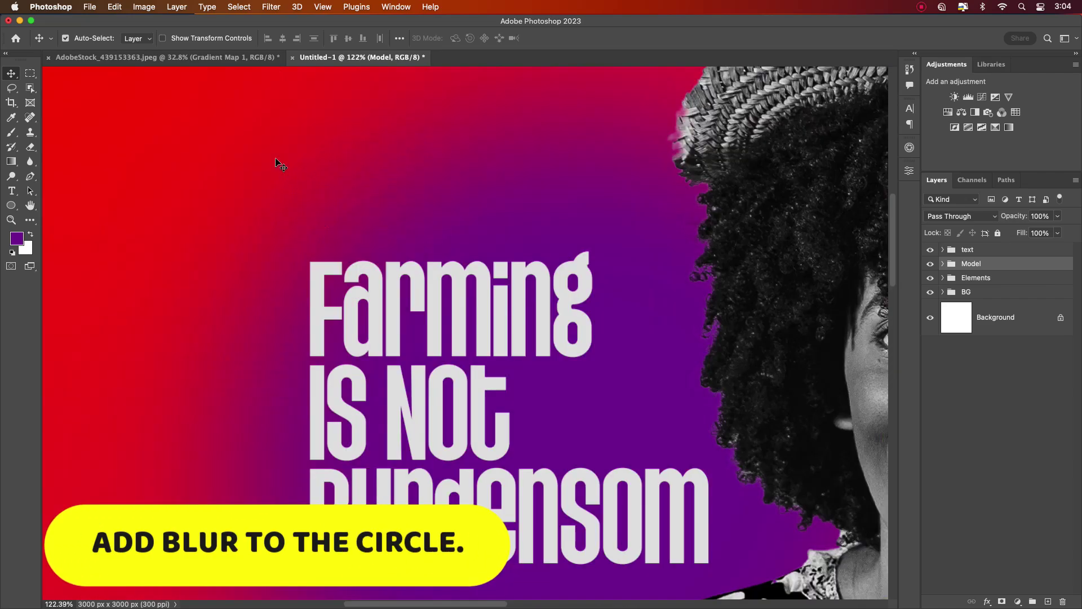
scroll(280, 165, down, 5)
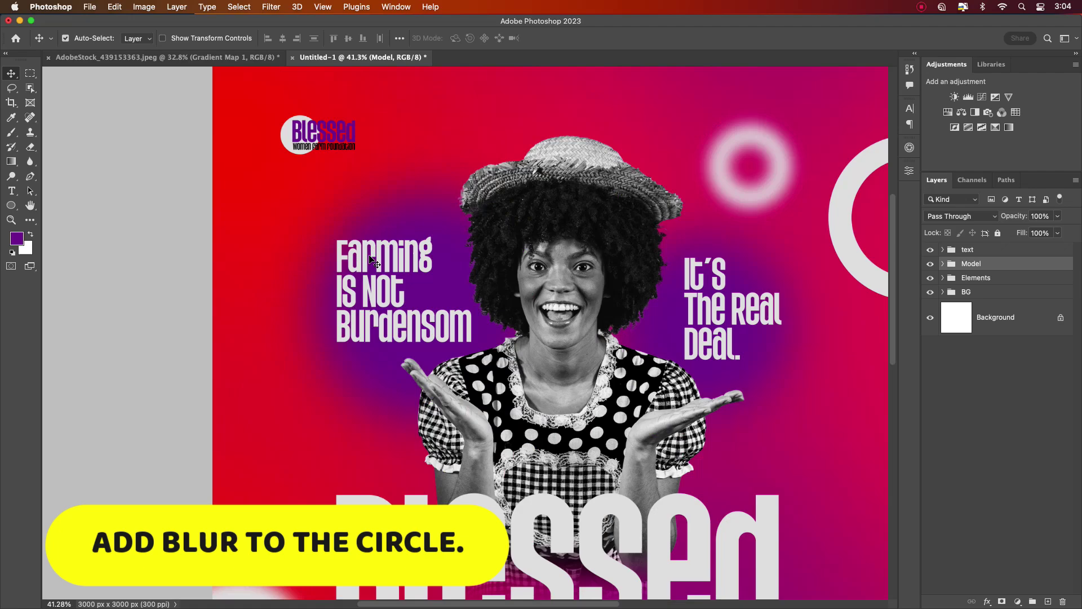
Apply a Gaussian Blur smart filter with a radius of 8.9 pixels to the circle behind the small logo
click(288, 139)
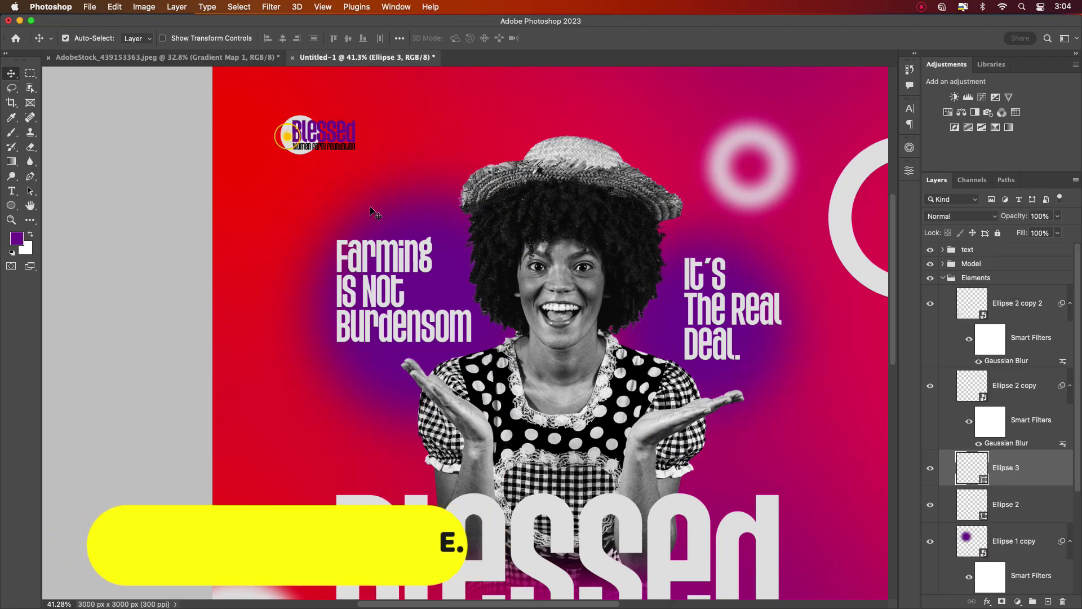
click(270, 7)
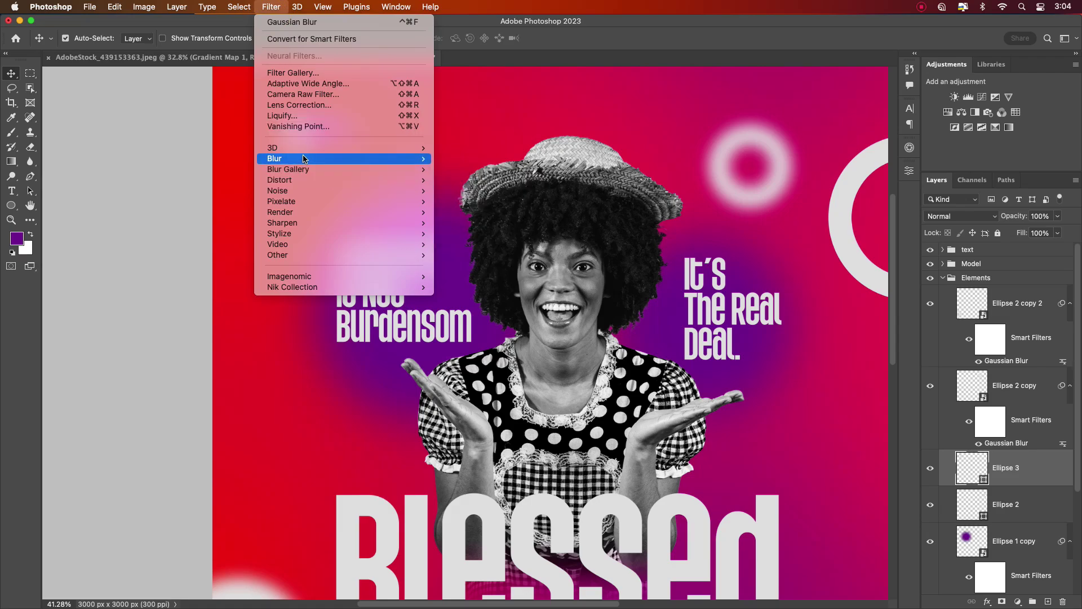
mouse_move(417, 158)
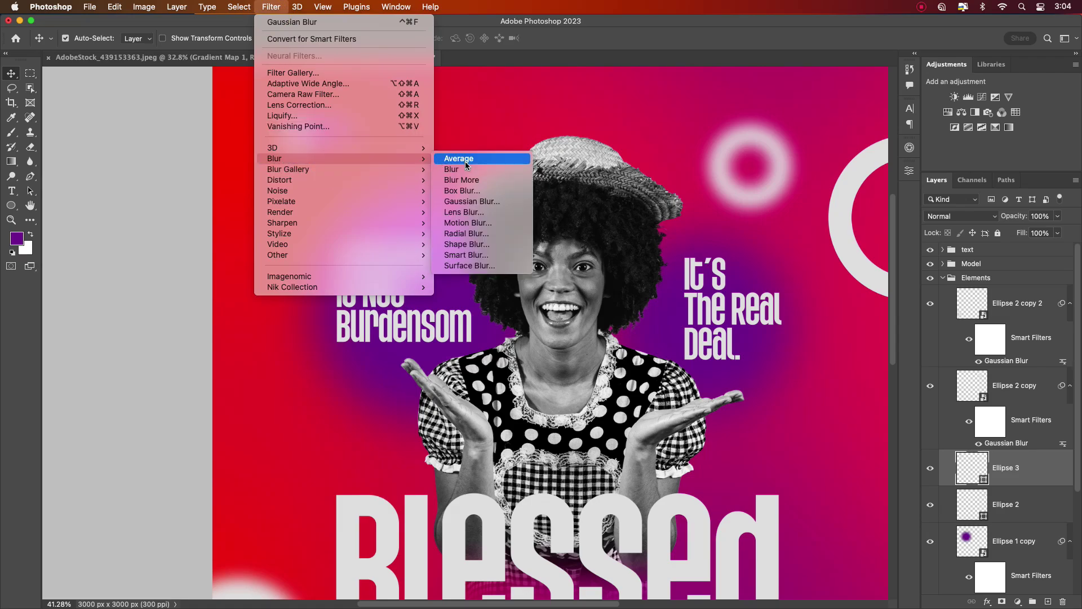
click(487, 201)
click(538, 238)
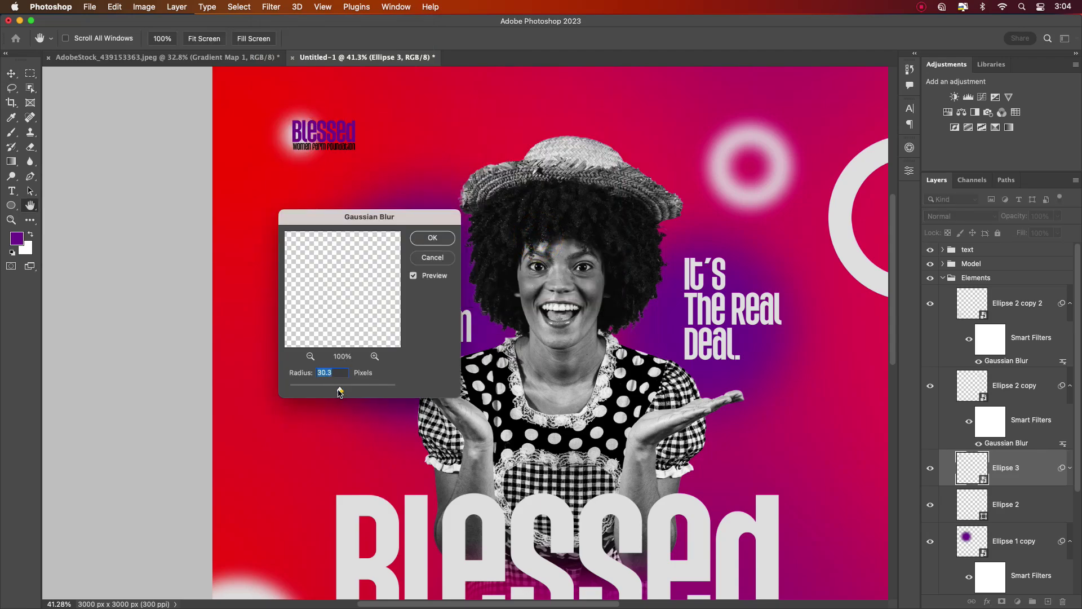
drag(340, 390, 329, 389)
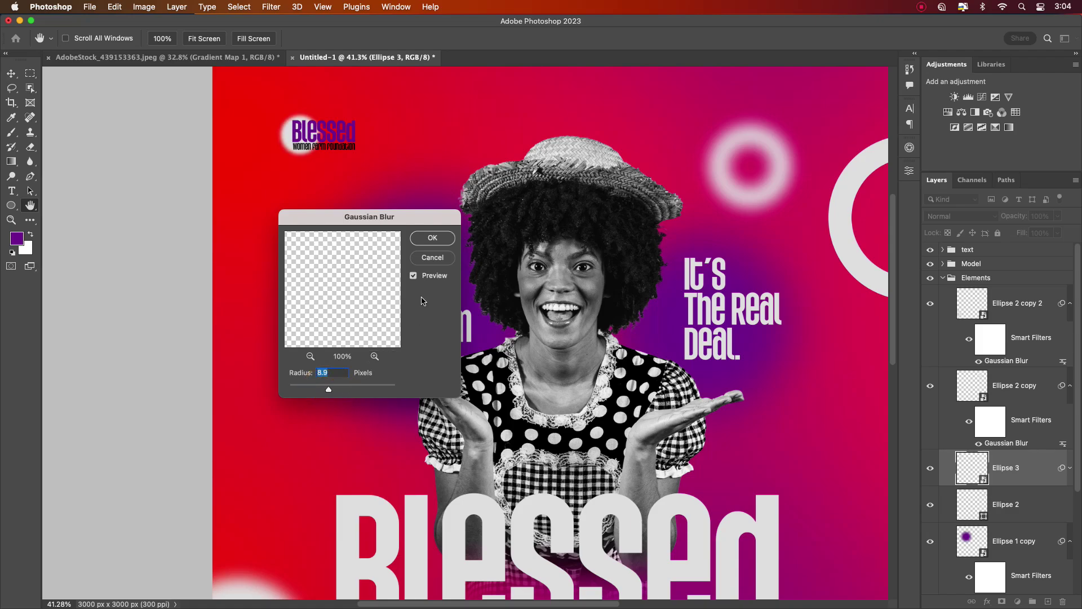
click(432, 238)
Check the small logo over its blurred circle, both up close and against the whole poster
scroll(461, 333, down, 5)
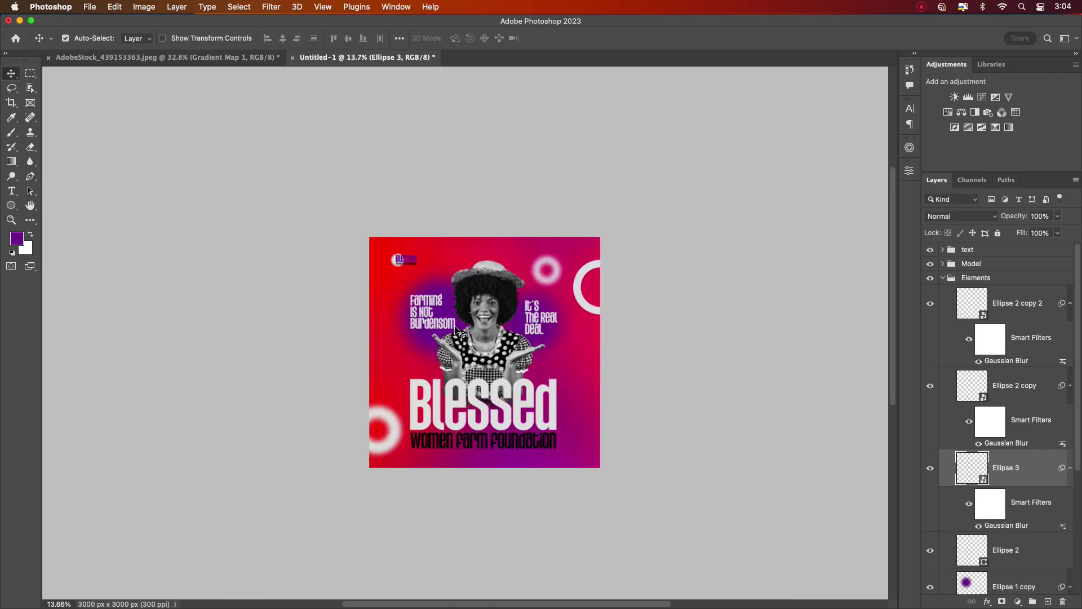
scroll(465, 290, up, 1)
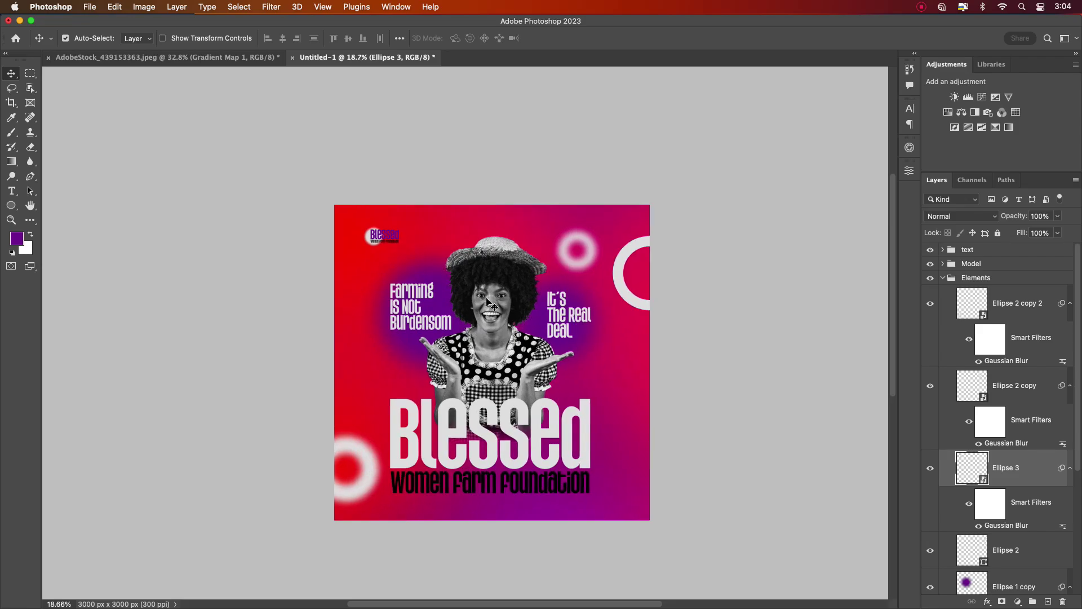
scroll(482, 310, up, 2)
scroll(352, 222, up, 1)
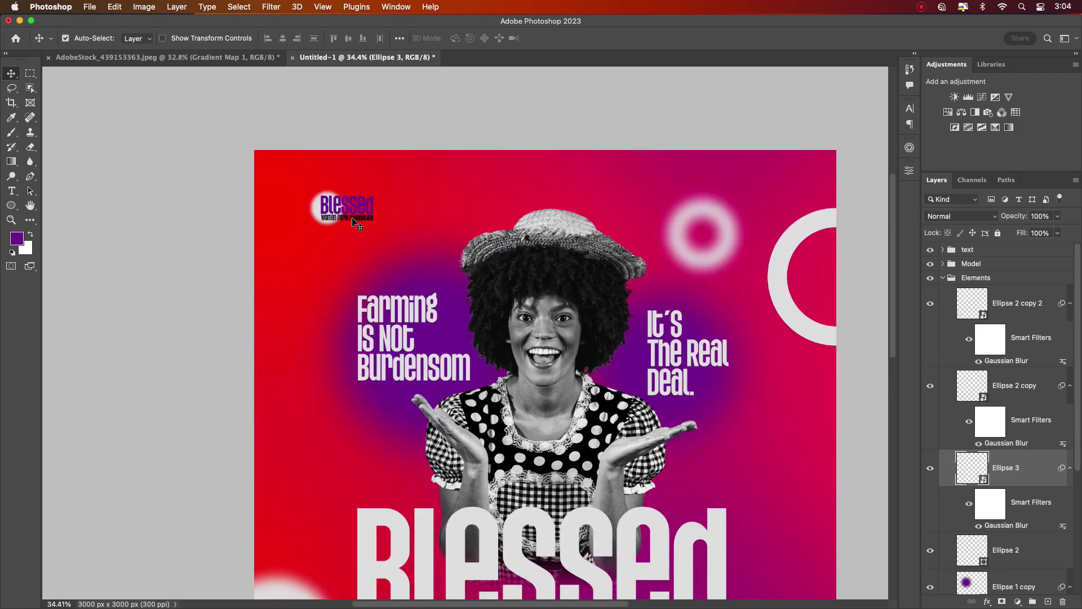
scroll(354, 222, up, 3)
click(344, 200)
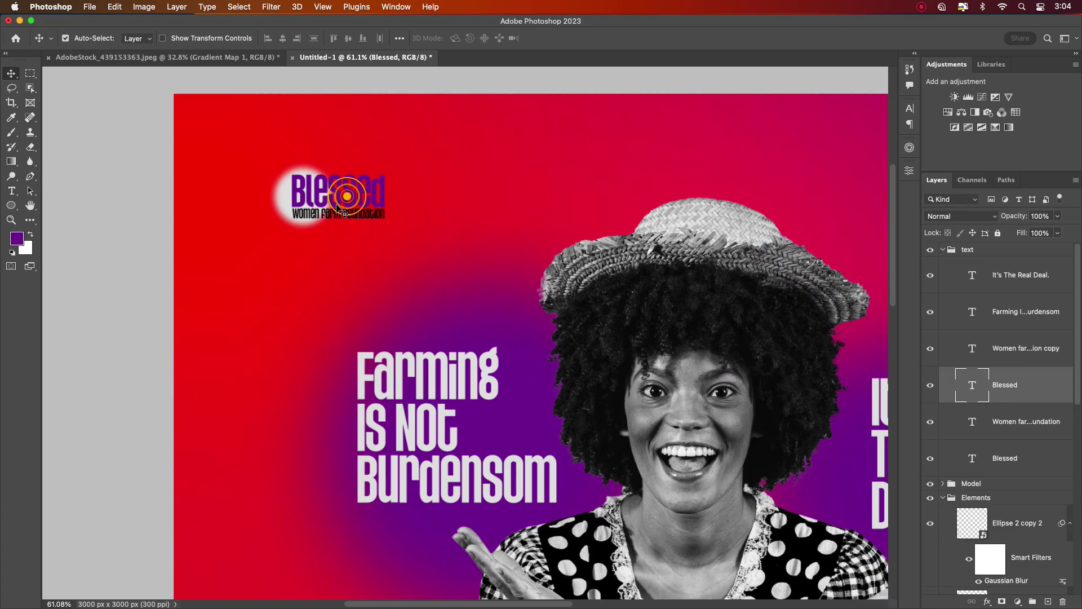
scroll(340, 214, up, 2)
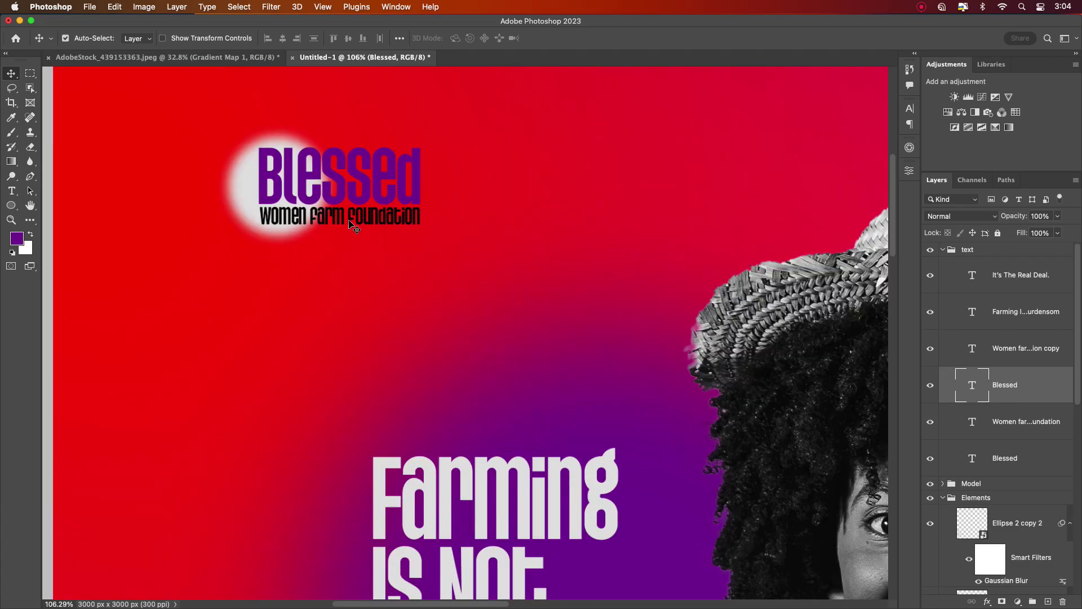
scroll(354, 224, down, 5)
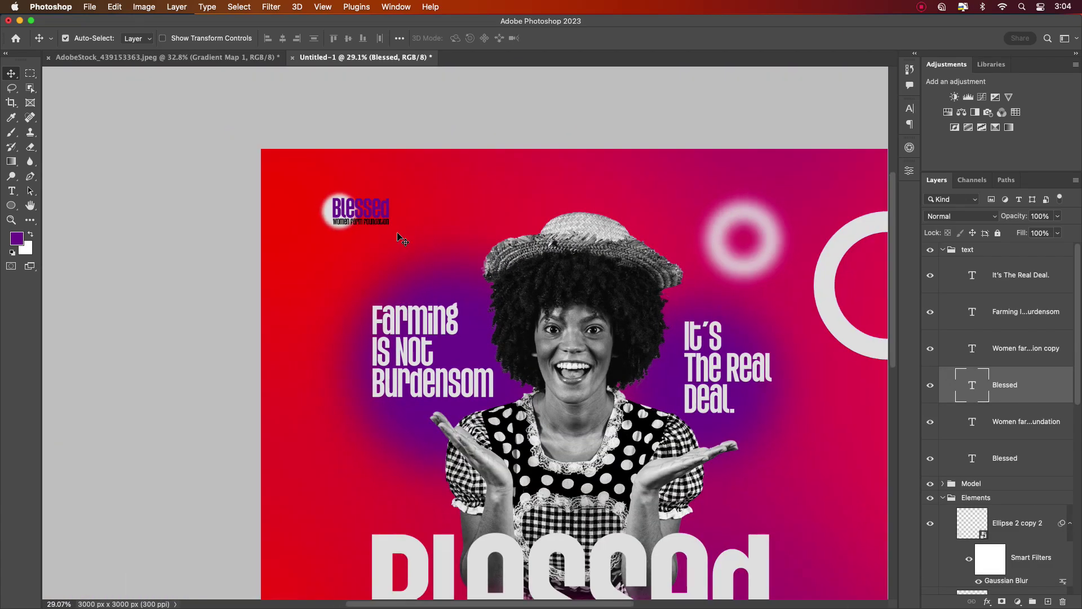
scroll(402, 240, down, 1)
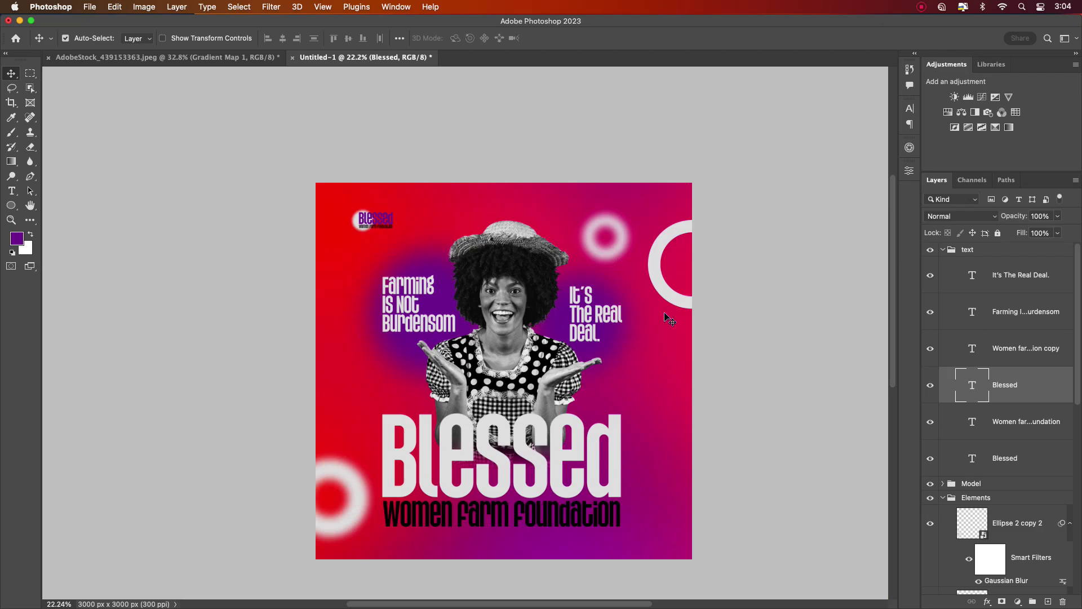
Collapse the text and Elements groups and review the finished poster as a whole
click(940, 253)
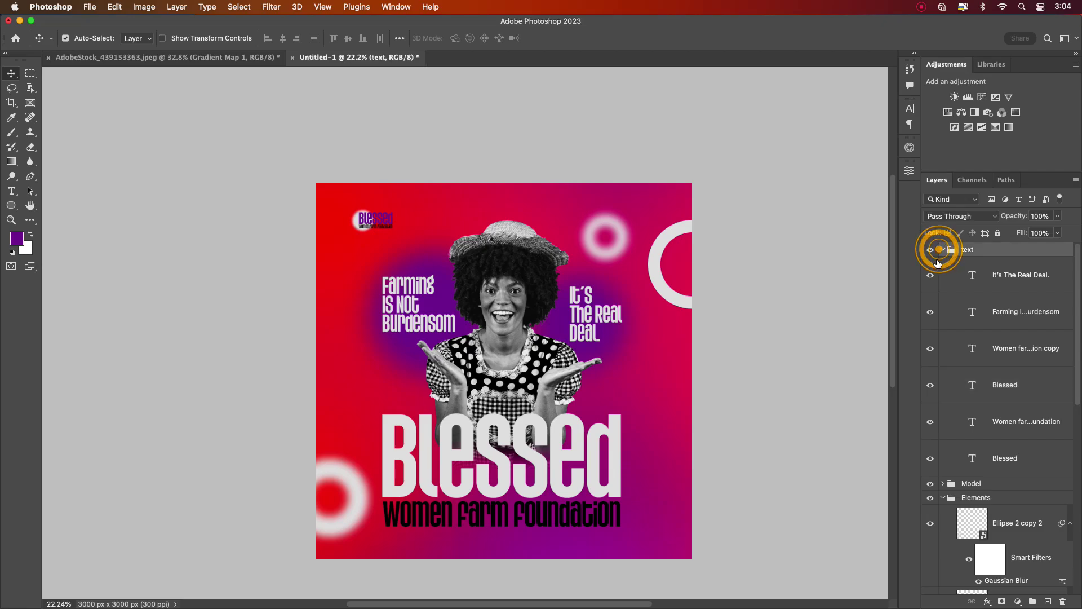
click(940, 251)
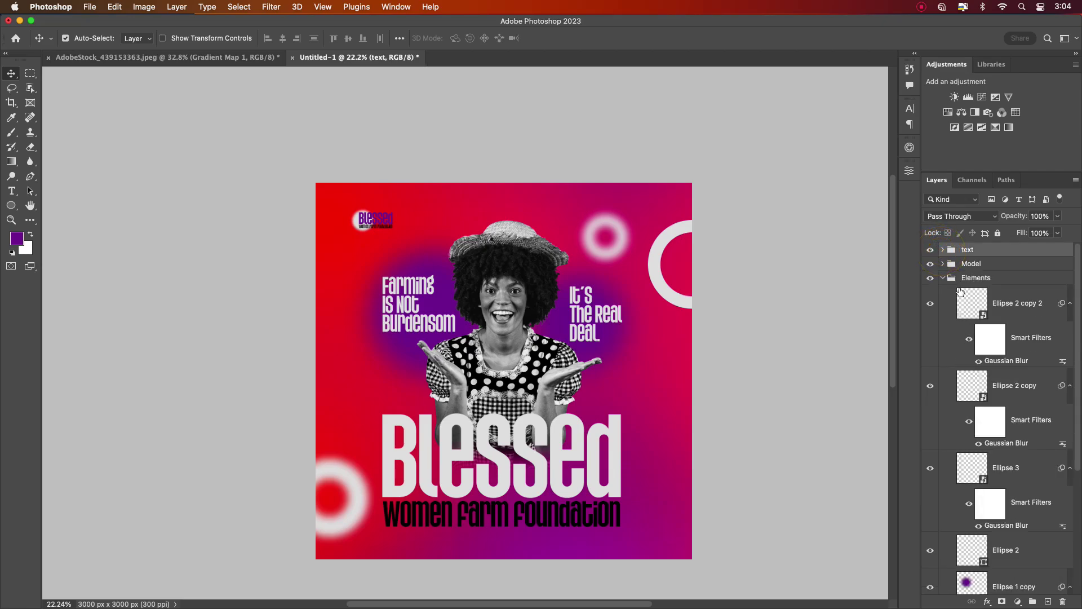
click(943, 277)
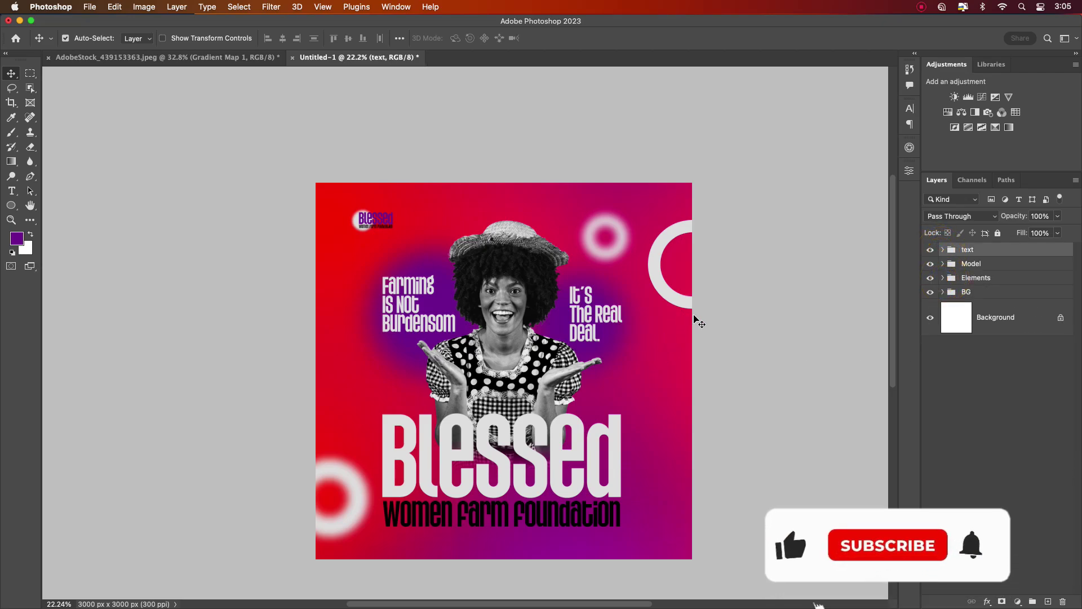
scroll(738, 332, up, 3)
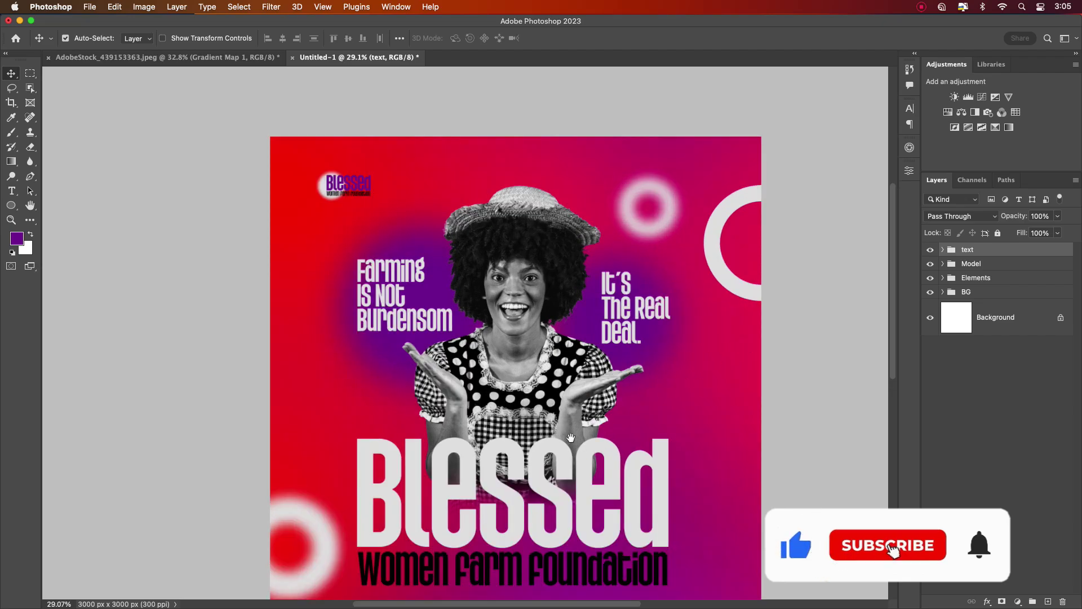
drag(570, 430, 554, 358)
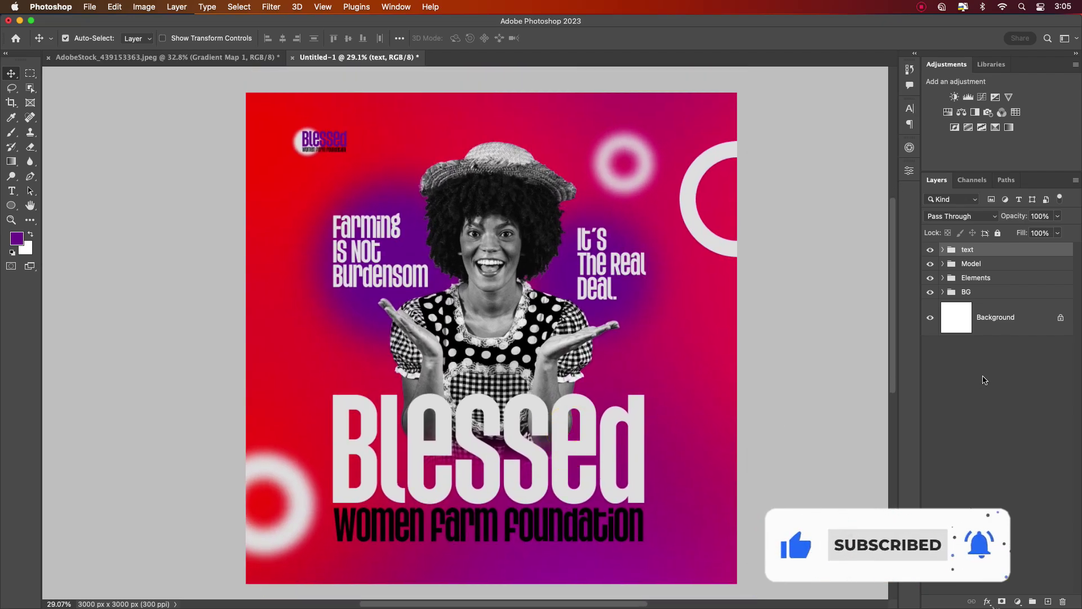